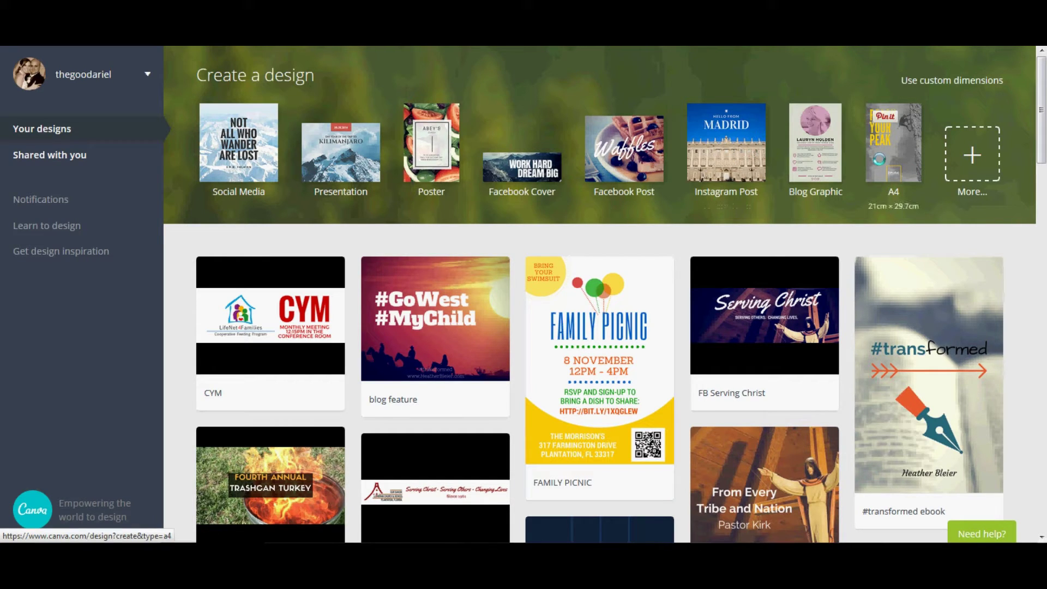
Look through the full catalogue of design types, from social media posts and documents to events and ads, including their preset dimensions
{"action": "left_click", "coordinate": [977, 161]}
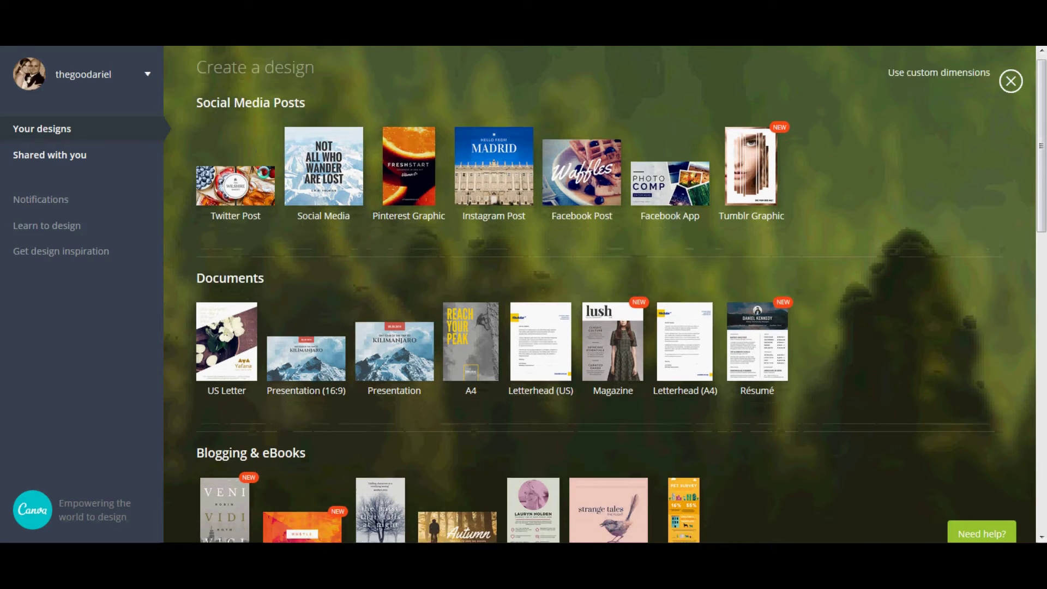
{"action": "scroll", "coordinate": [264, 164], "scroll_direction": "down", "scroll_amount": 3}
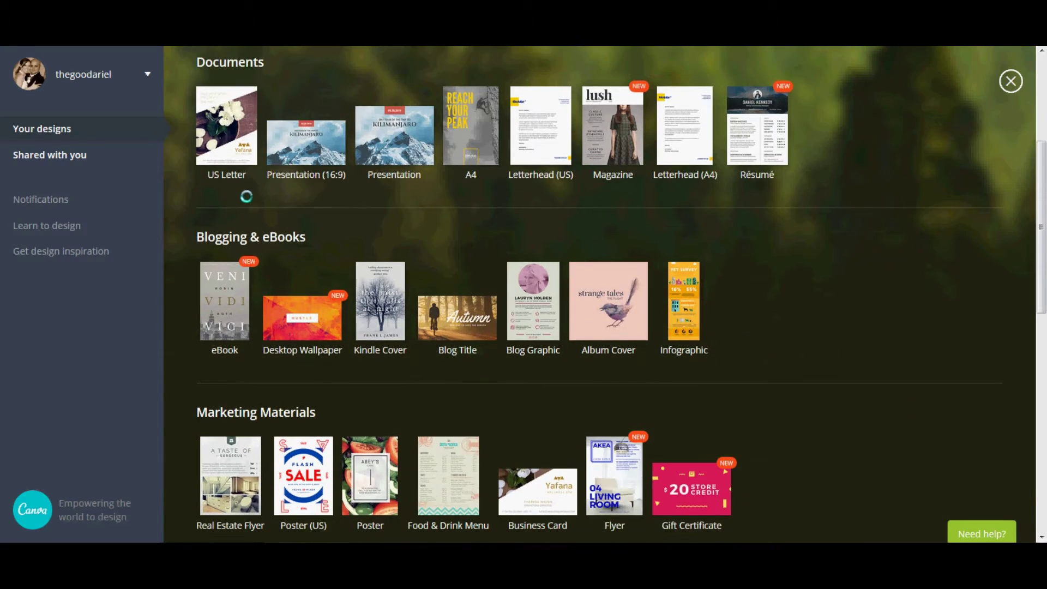
{"action": "mouse_move", "coordinate": [392, 161]}
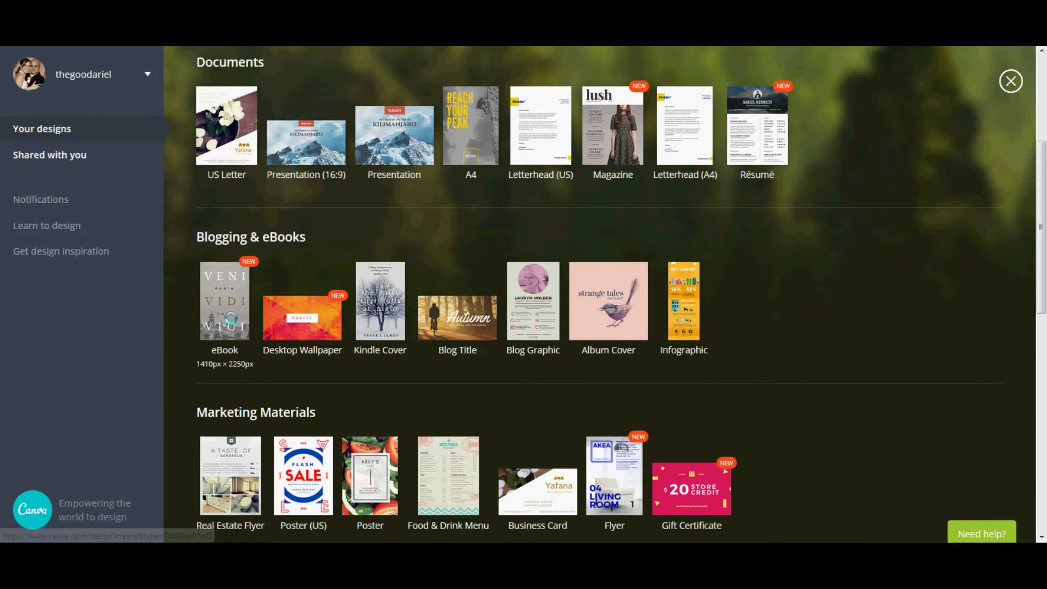
{"action": "scroll", "coordinate": [230, 318], "scroll_direction": "down", "scroll_amount": 1}
{"action": "scroll", "coordinate": [231, 318], "scroll_direction": "down", "scroll_amount": 1}
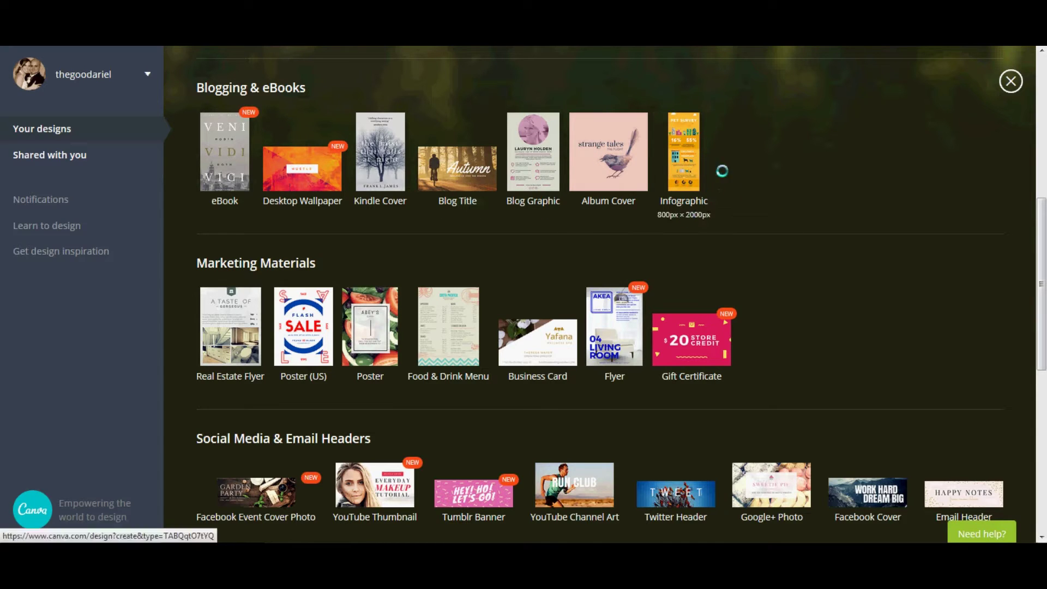
{"action": "scroll", "coordinate": [771, 242], "scroll_direction": "down", "scroll_amount": 1}
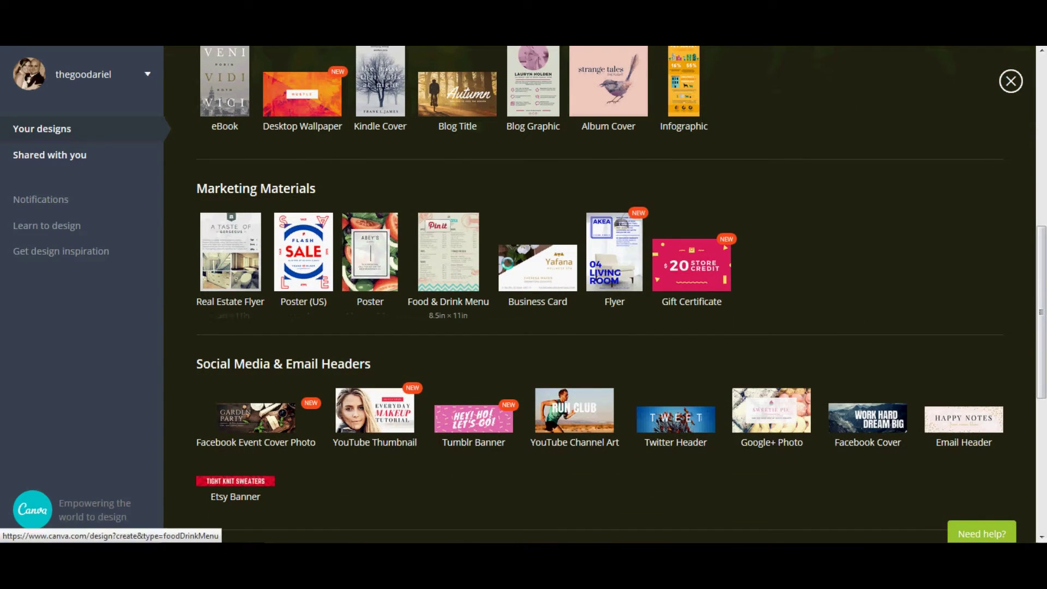
{"action": "scroll", "coordinate": [371, 256], "scroll_direction": "down", "scroll_amount": 2}
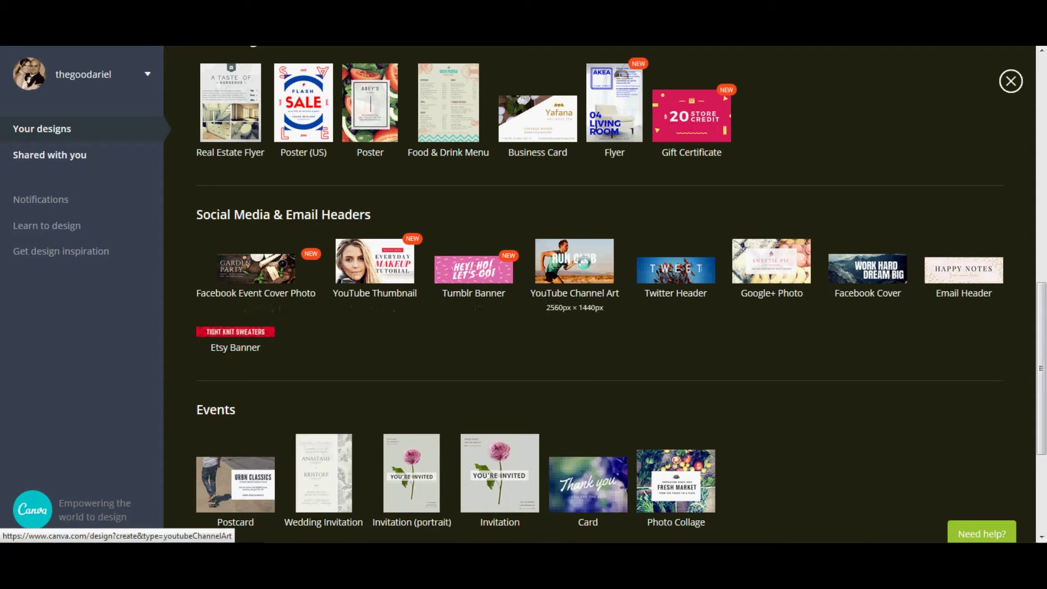
{"action": "scroll", "coordinate": [348, 300], "scroll_direction": "down", "scroll_amount": 3}
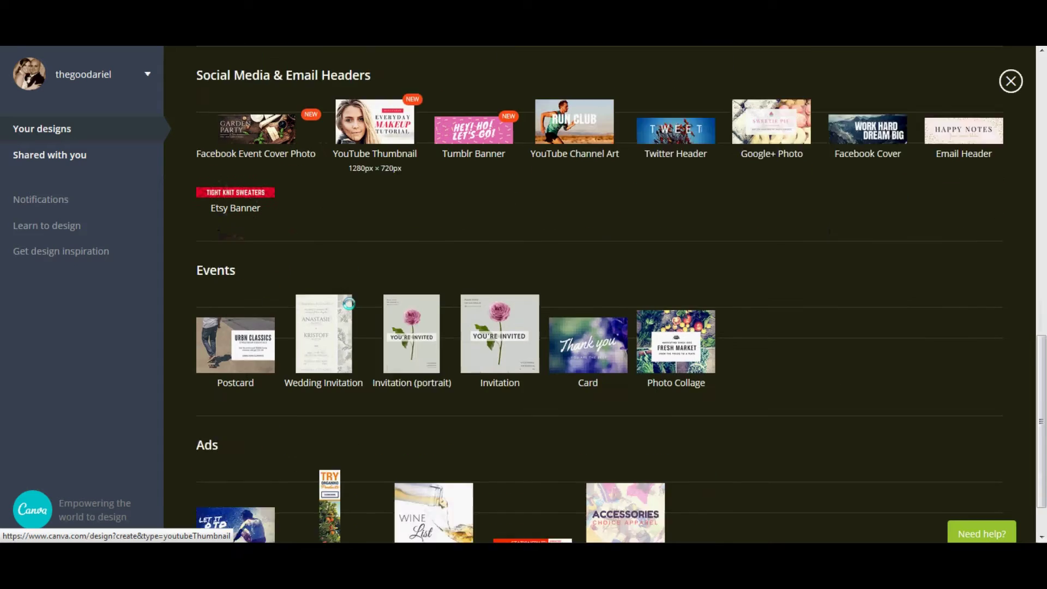
{"action": "scroll", "coordinate": [350, 303], "scroll_direction": "down", "scroll_amount": 1}
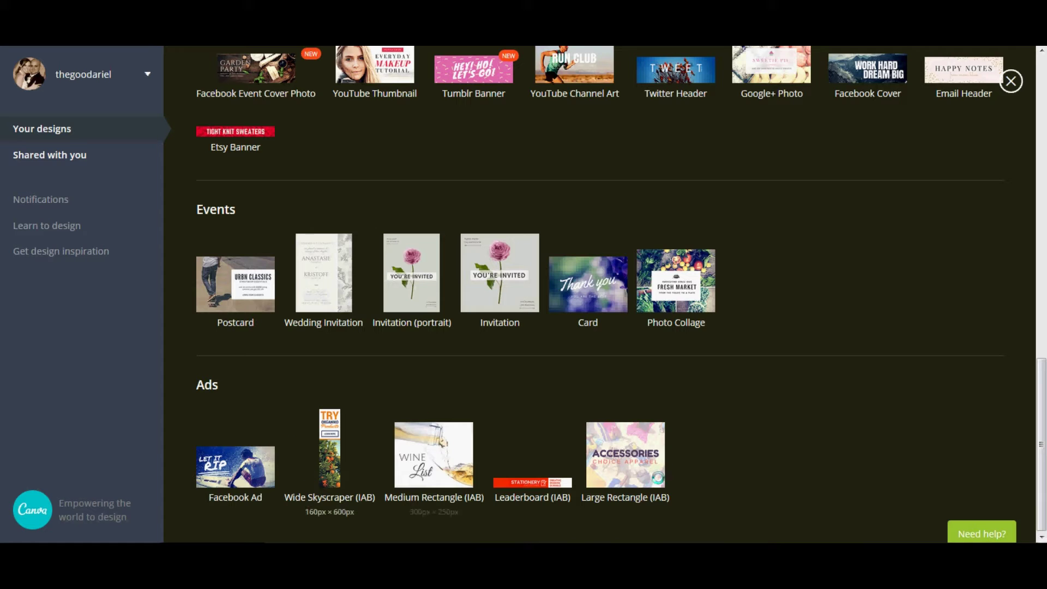
{"action": "left_click_drag", "start_coordinate": [1041, 480], "coordinate": [1035, 102]}
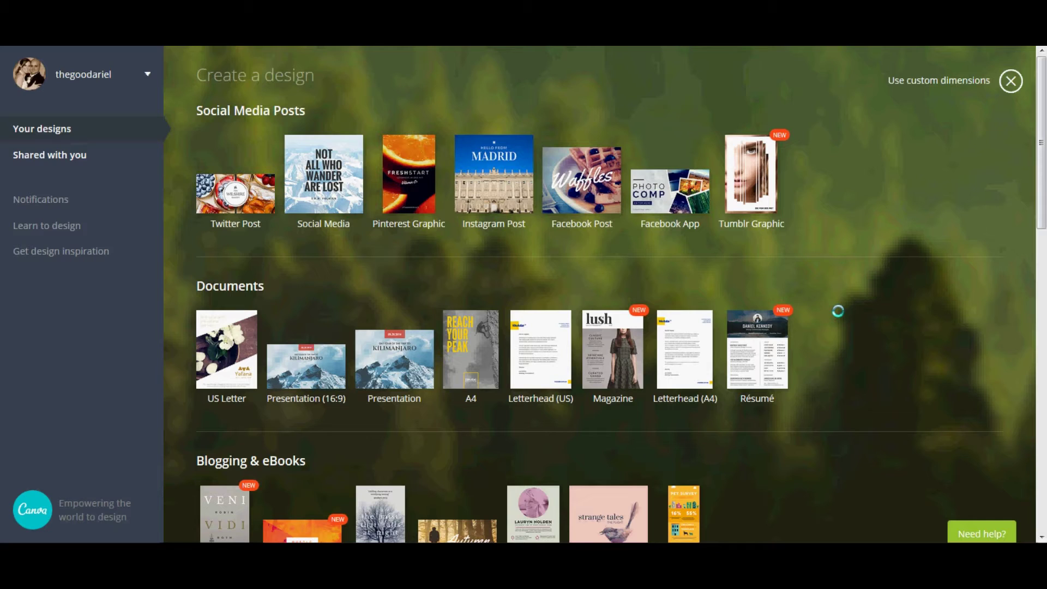
Examine the custom dimensions form with its width and height fields and the available units, and leave it without creating a design
{"action": "left_click", "coordinate": [939, 82]}
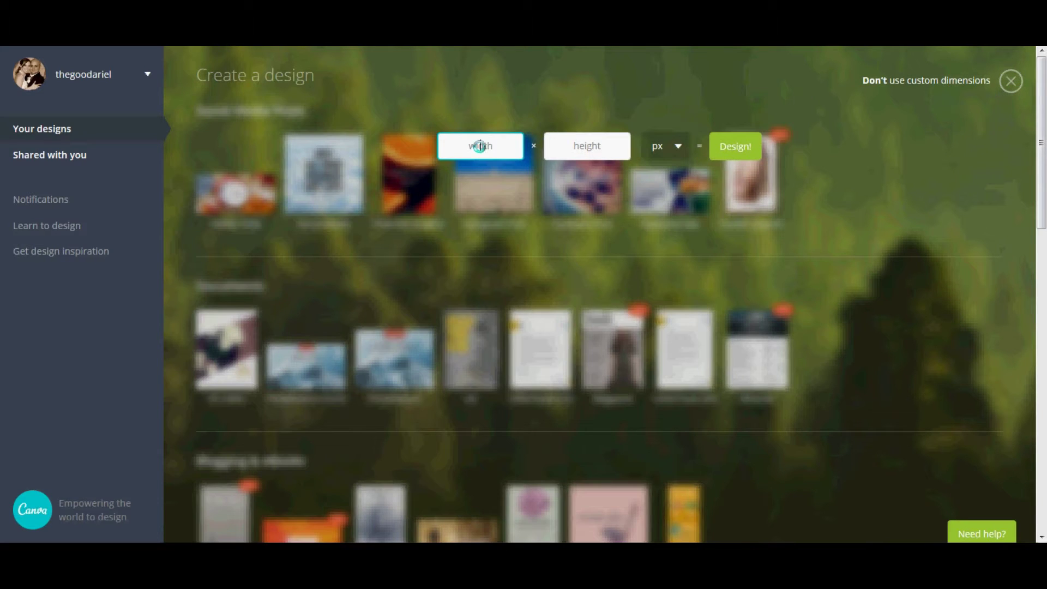
{"action": "key", "text": "Tab"}
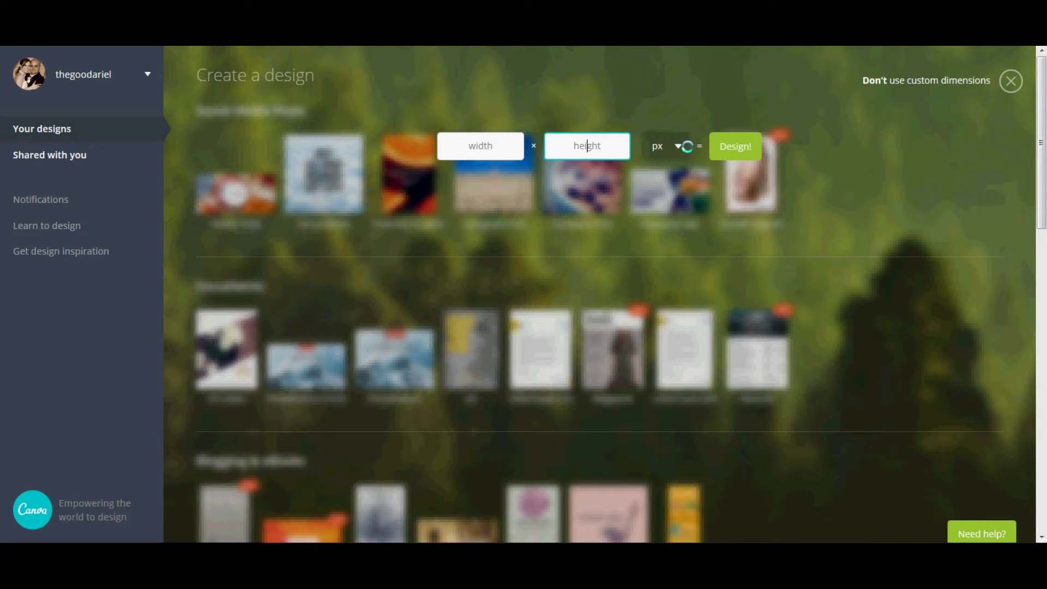
{"action": "left_click", "coordinate": [658, 146]}
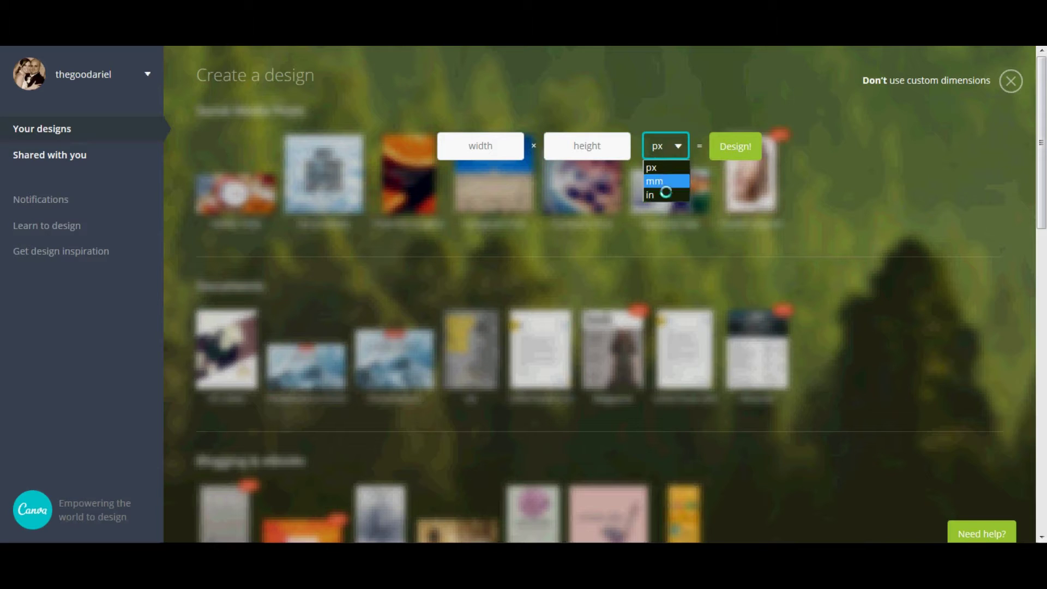
{"action": "left_click", "coordinate": [587, 151]}
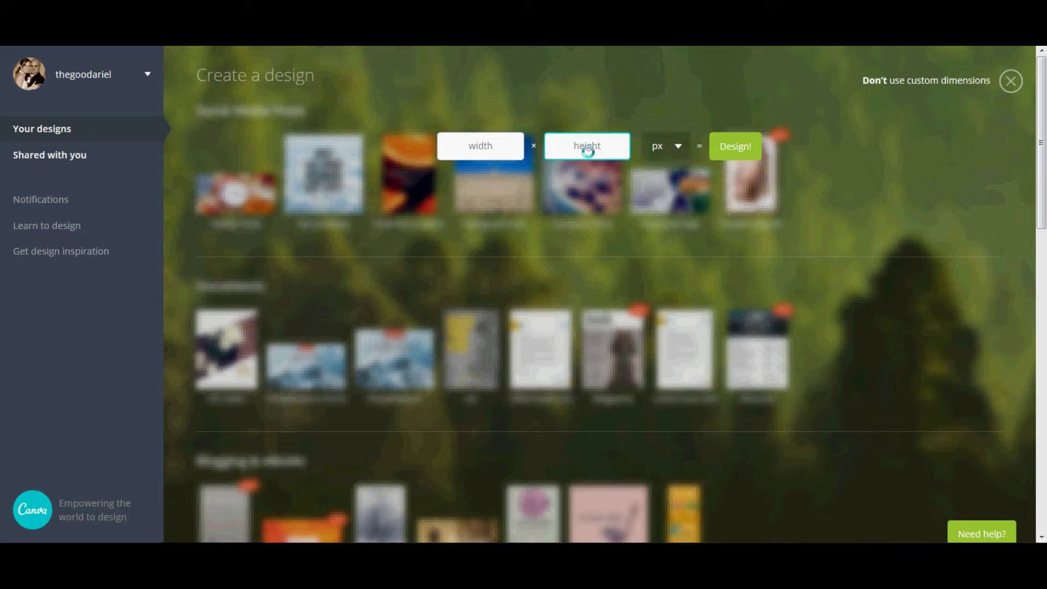
{"action": "left_click", "coordinate": [934, 79]}
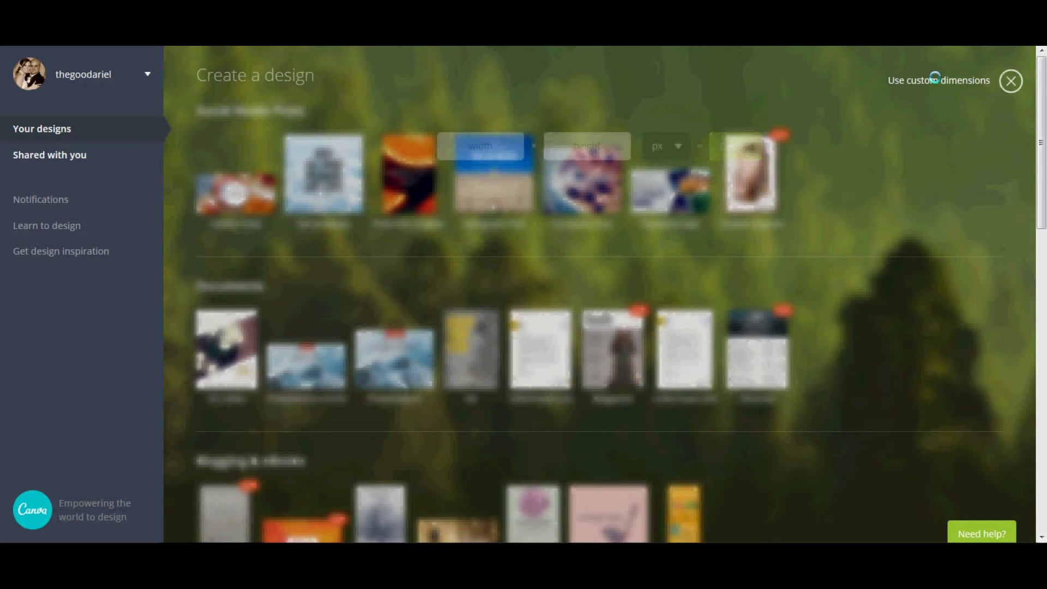
Create a new Facebook Cover design from the Social Media & Email Headers category
{"action": "scroll", "coordinate": [904, 278], "scroll_direction": "down", "scroll_amount": 10}
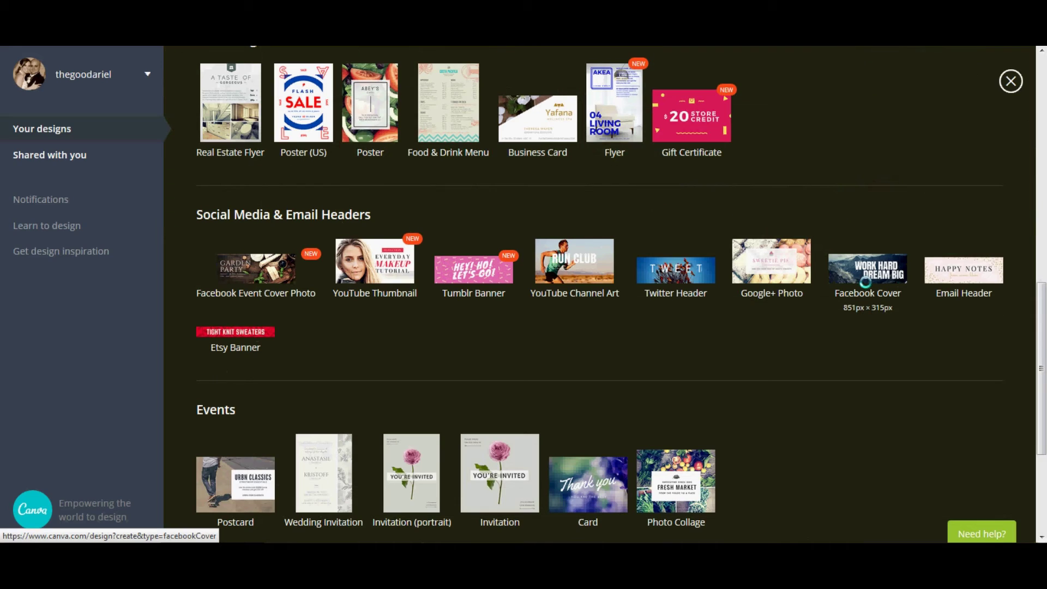
{"action": "left_click", "coordinate": [865, 272]}
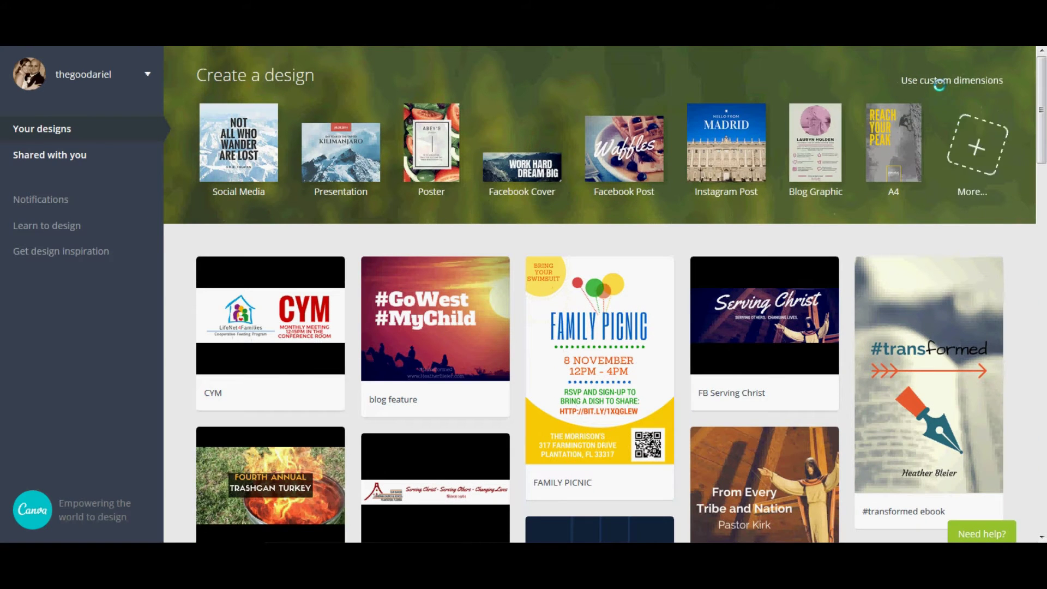
Create a blank design with custom dimensions and look through the layouts offered for it
{"action": "left_click", "coordinate": [950, 79]}
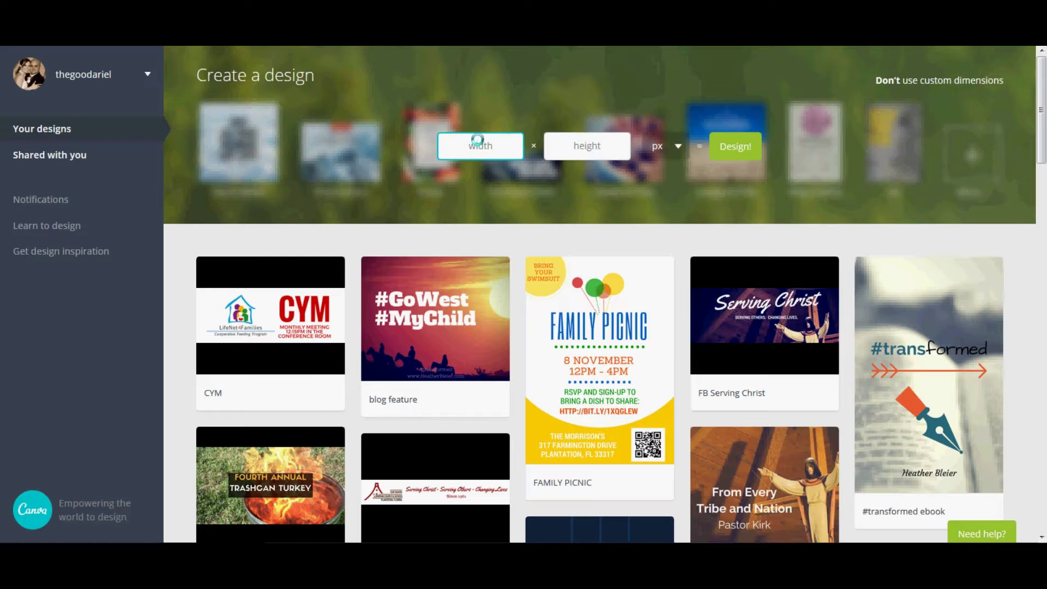
{"action": "left_click", "coordinate": [580, 142]}
{"action": "type", "text": "1"}
{"action": "left_click", "coordinate": [756, 145]}
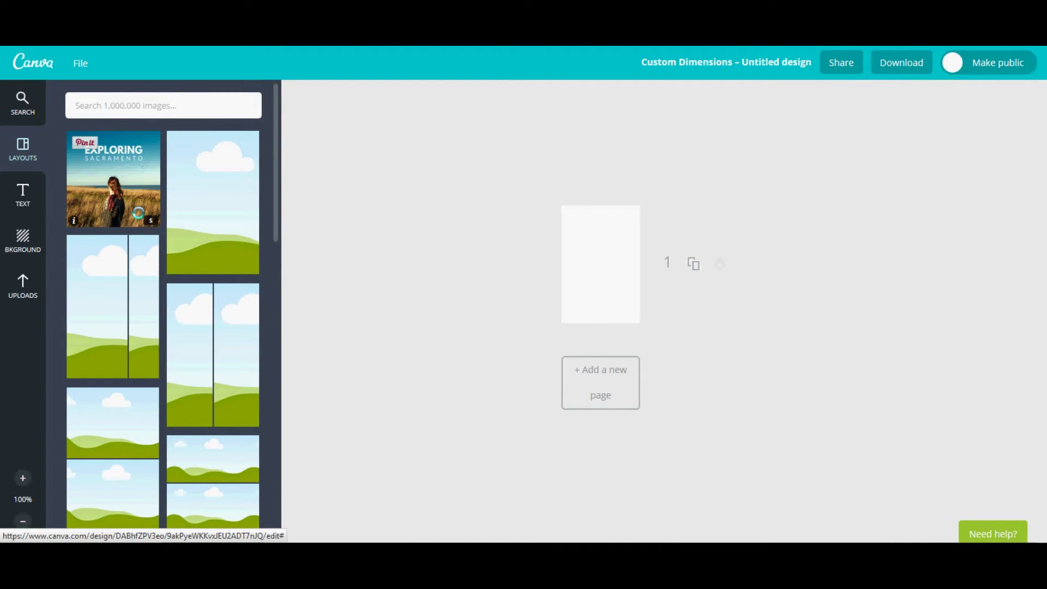
{"action": "scroll", "coordinate": [143, 237], "scroll_direction": "down", "scroll_amount": 3}
{"action": "scroll", "coordinate": [143, 239], "scroll_direction": "down", "scroll_amount": 9}
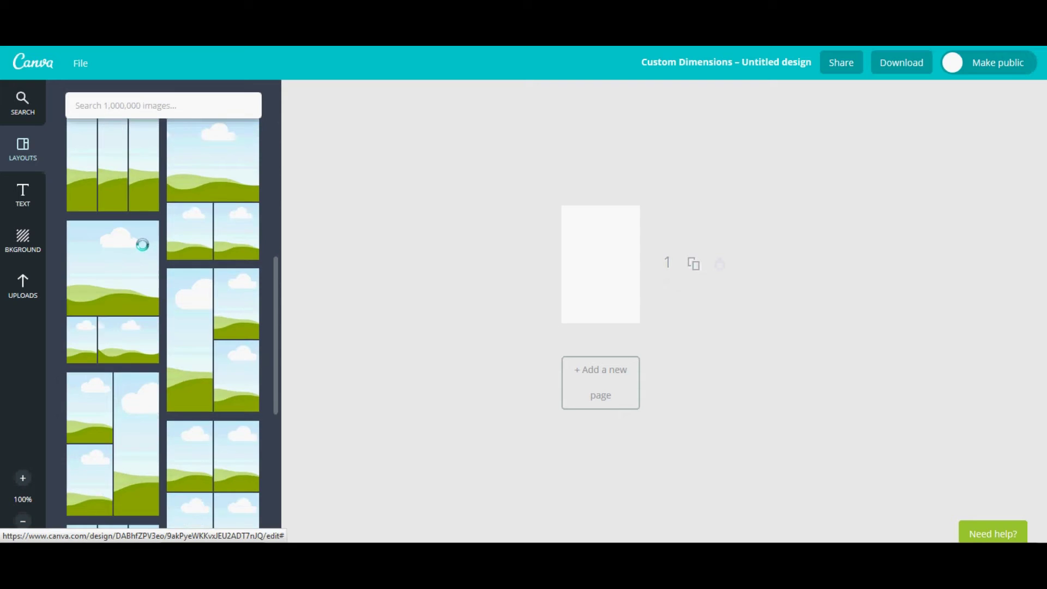
{"action": "scroll", "coordinate": [140, 247], "scroll_direction": "up", "scroll_amount": 5}
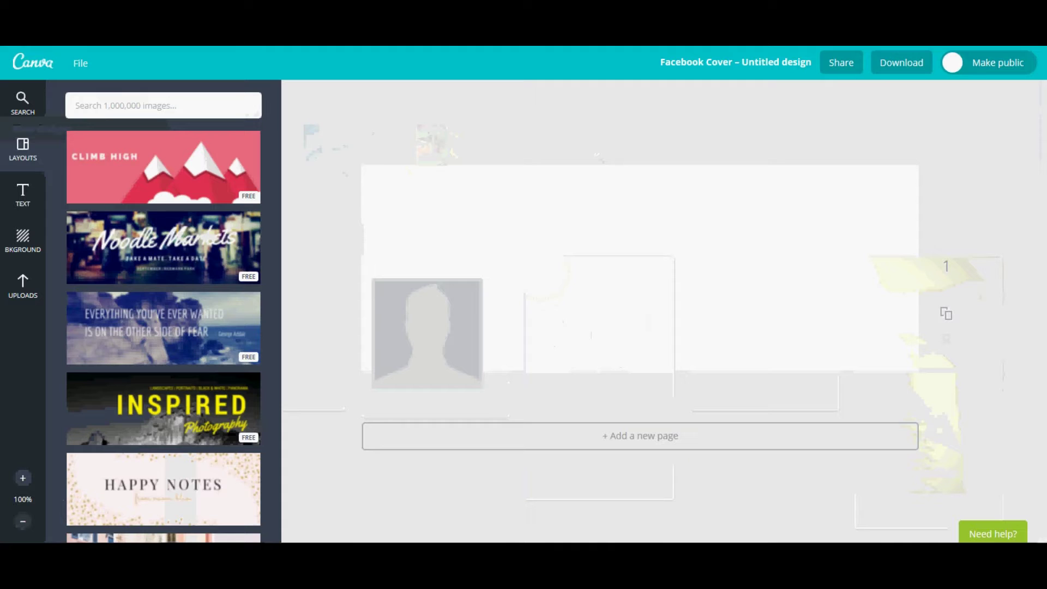
Try the Happy Notes layout on the Facebook cover, and replace it with the free Noodle Markets layout
{"action": "scroll", "coordinate": [141, 260], "scroll_direction": "down", "scroll_amount": 5}
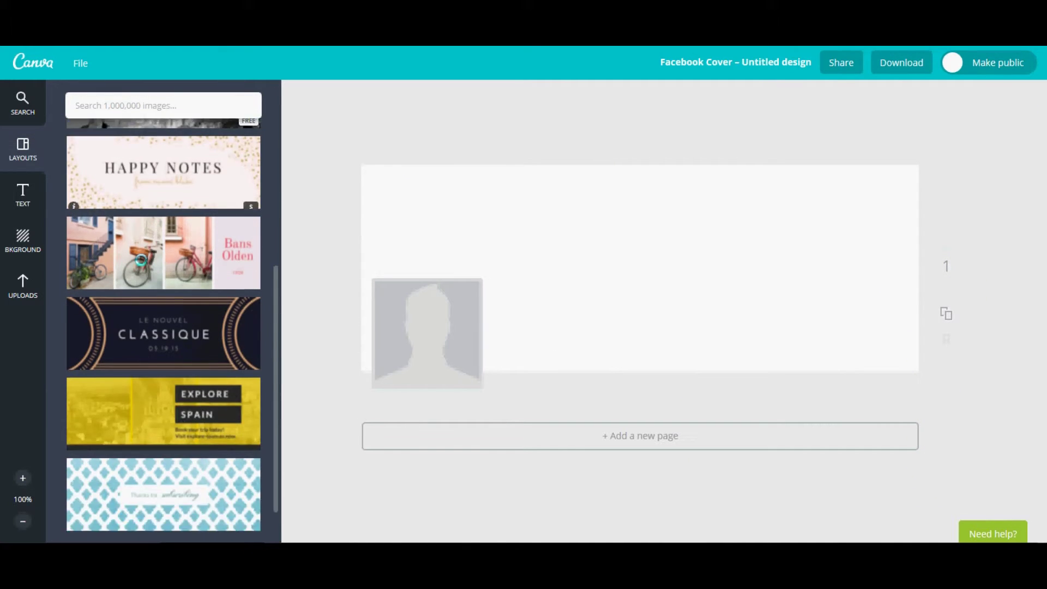
{"action": "scroll", "coordinate": [141, 260], "scroll_direction": "up", "scroll_amount": 6}
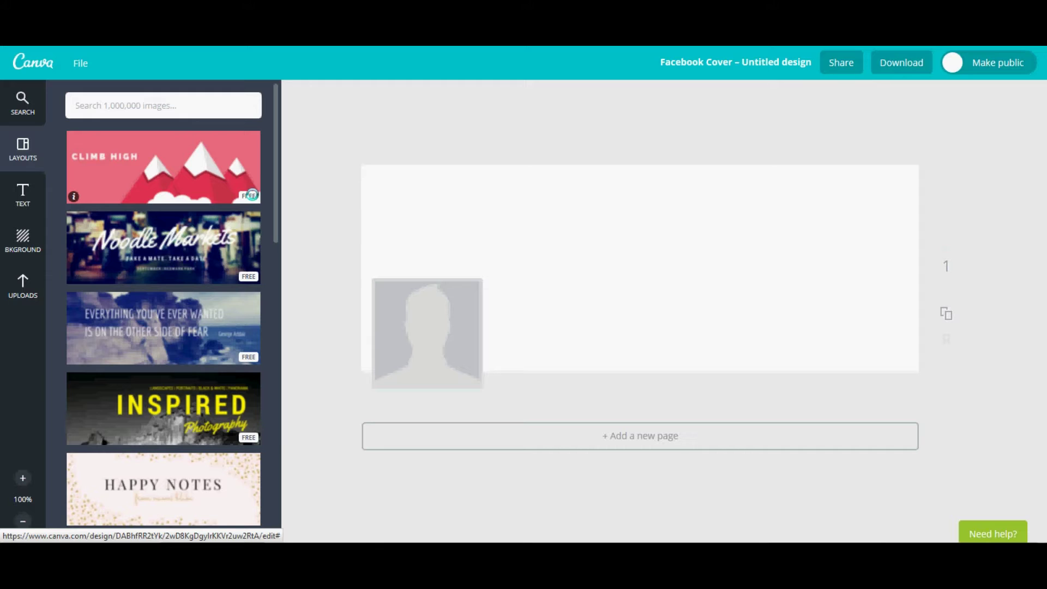
{"action": "scroll", "coordinate": [167, 251], "scroll_direction": "down", "scroll_amount": 2}
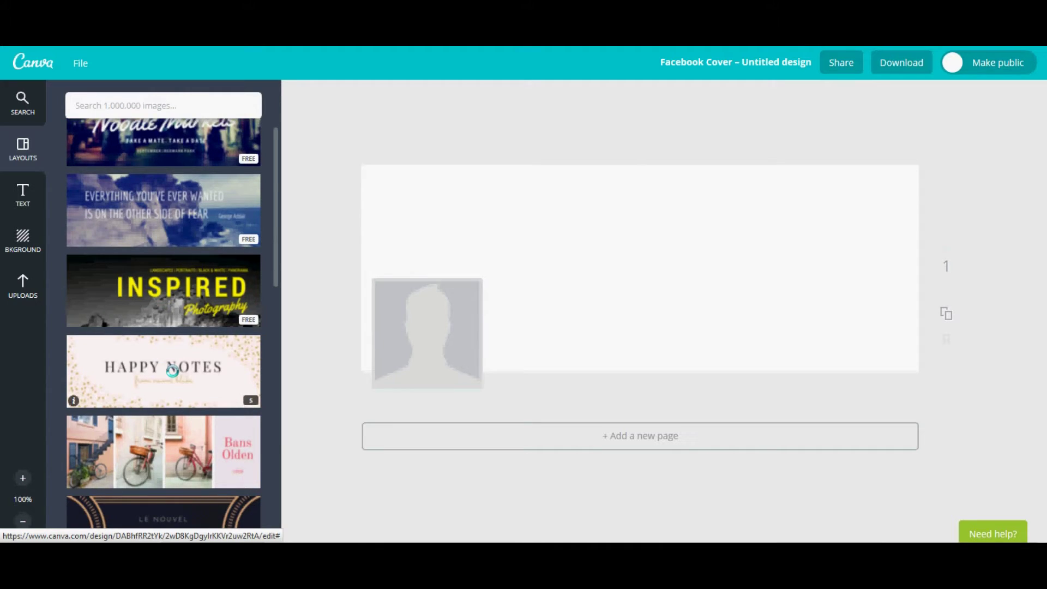
{"action": "left_click", "coordinate": [172, 370]}
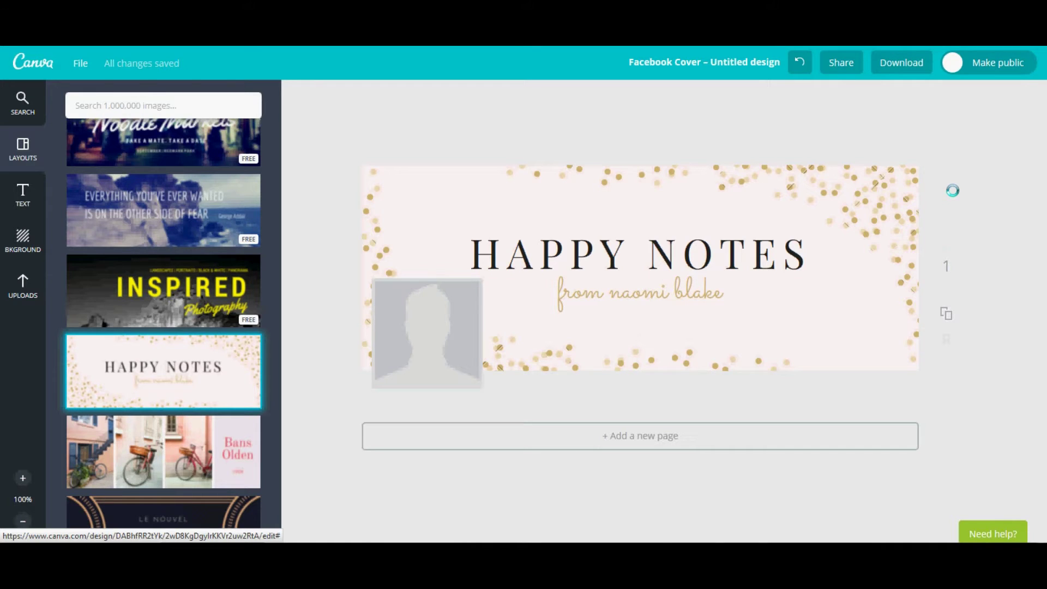
{"action": "left_click", "coordinate": [249, 157]}
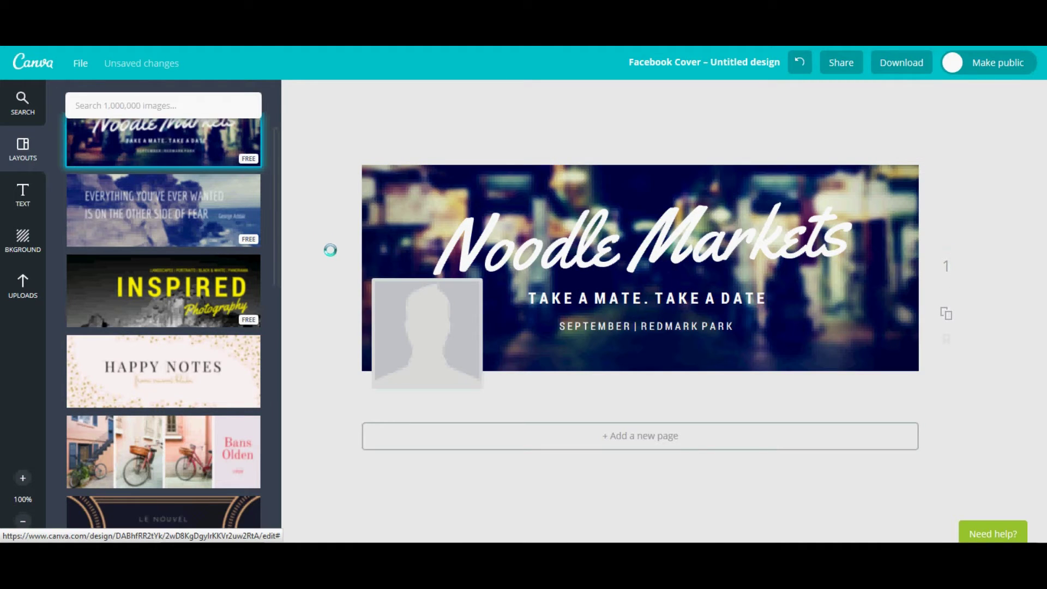
Browse the filter presets for the Noodle Markets background photo and show the advanced filter settings
{"action": "left_click", "coordinate": [376, 188]}
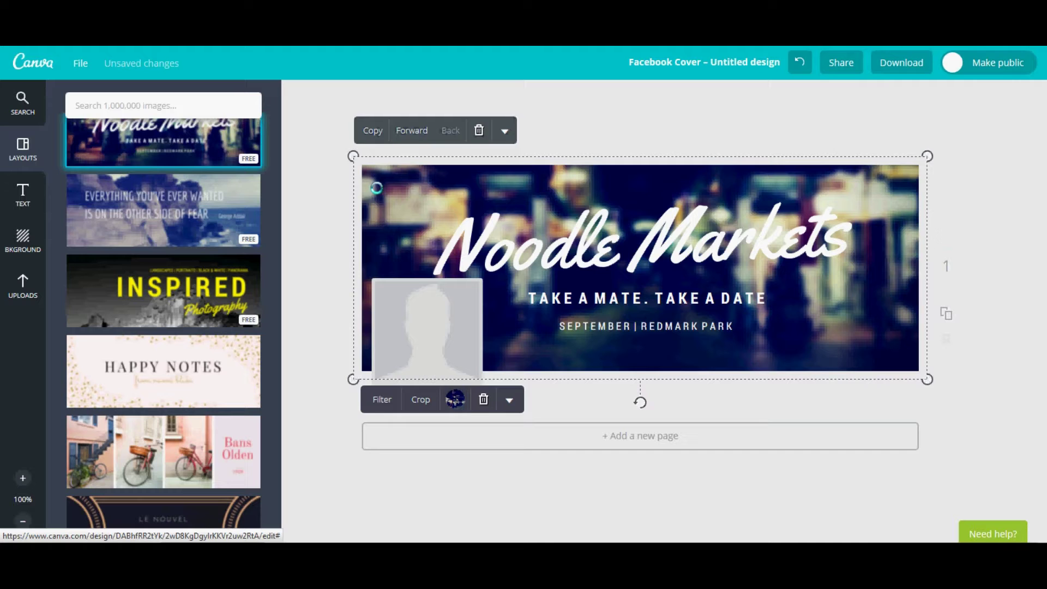
{"action": "left_click", "coordinate": [373, 400]}
{"action": "left_click", "coordinate": [329, 304]}
{"action": "left_click", "coordinate": [329, 304]}
{"action": "left_click", "coordinate": [329, 304]}
{"action": "left_click", "coordinate": [329, 304]}
{"action": "left_click", "coordinate": [329, 303]}
{"action": "left_click", "coordinate": [170, 398]}
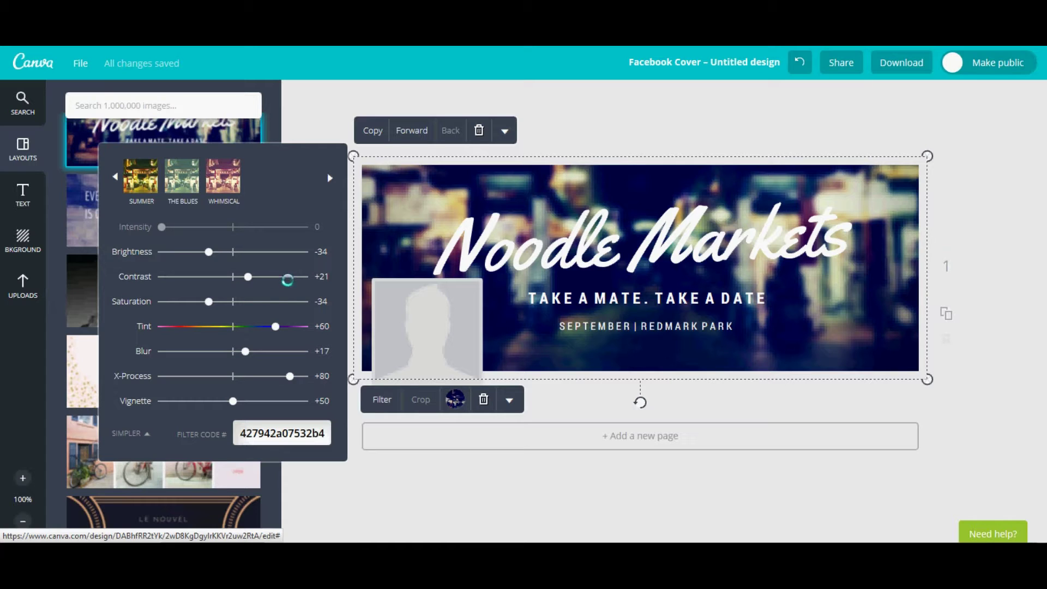
Adjust the background photo's filter to contrast +83, tint -60, blur -64, X-Process +23 and vignette +26
{"action": "left_click_drag", "start_coordinate": [287, 278], "coordinate": [292, 277]}
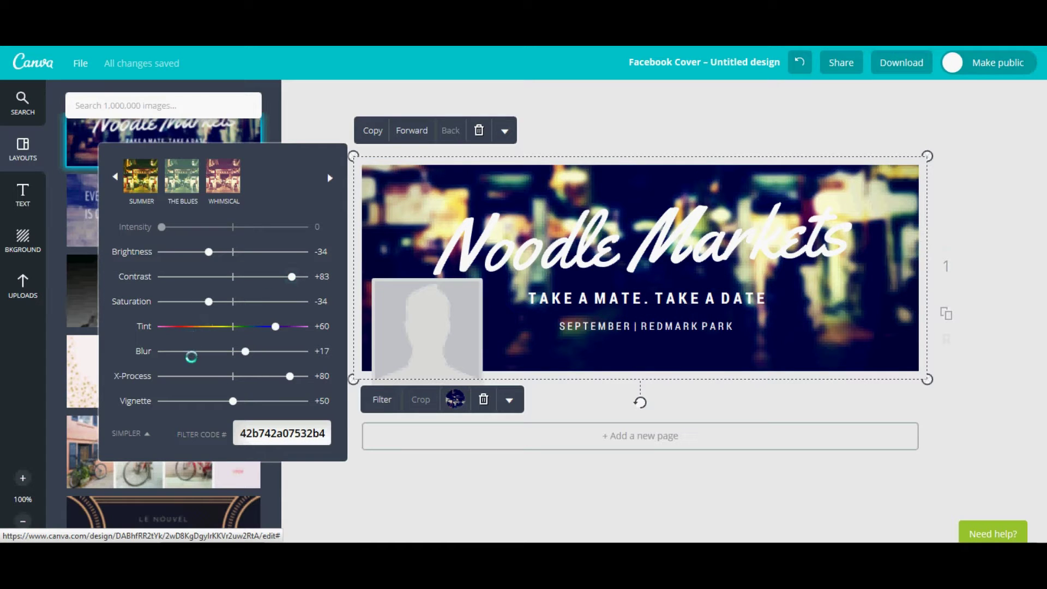
{"action": "left_click", "coordinate": [191, 356]}
{"action": "left_click", "coordinate": [249, 376]}
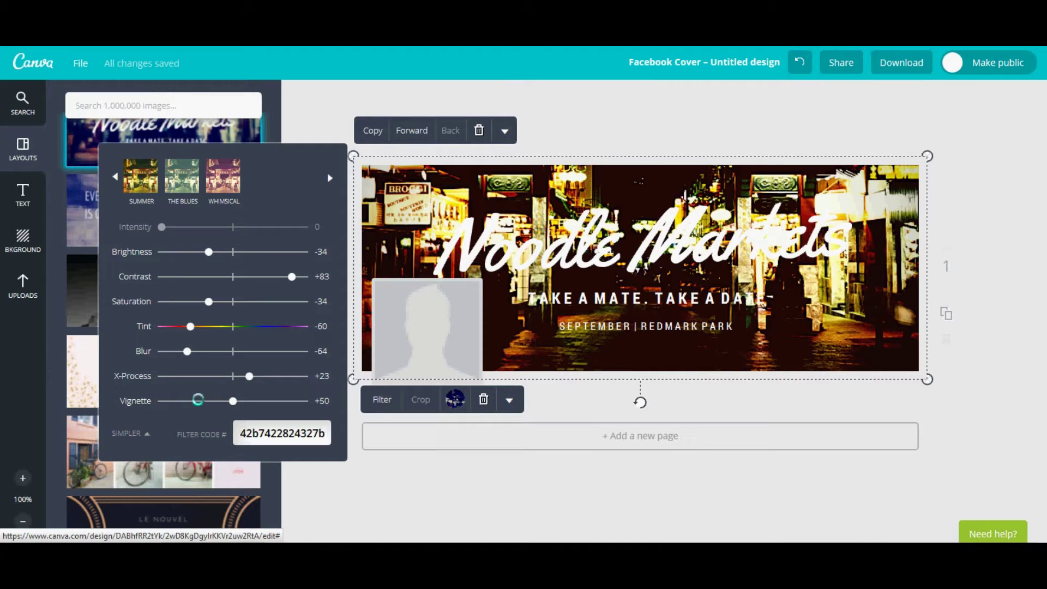
{"action": "left_click", "coordinate": [198, 401]}
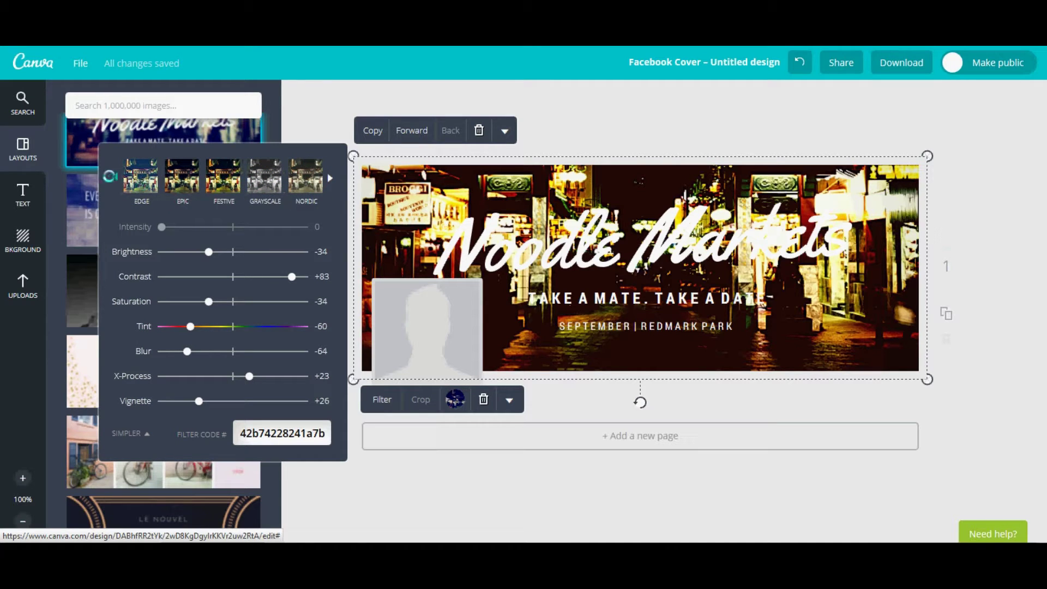
Apply the Drama filter preset to the background photo and close the filter settings
{"action": "left_click", "coordinate": [115, 177]}
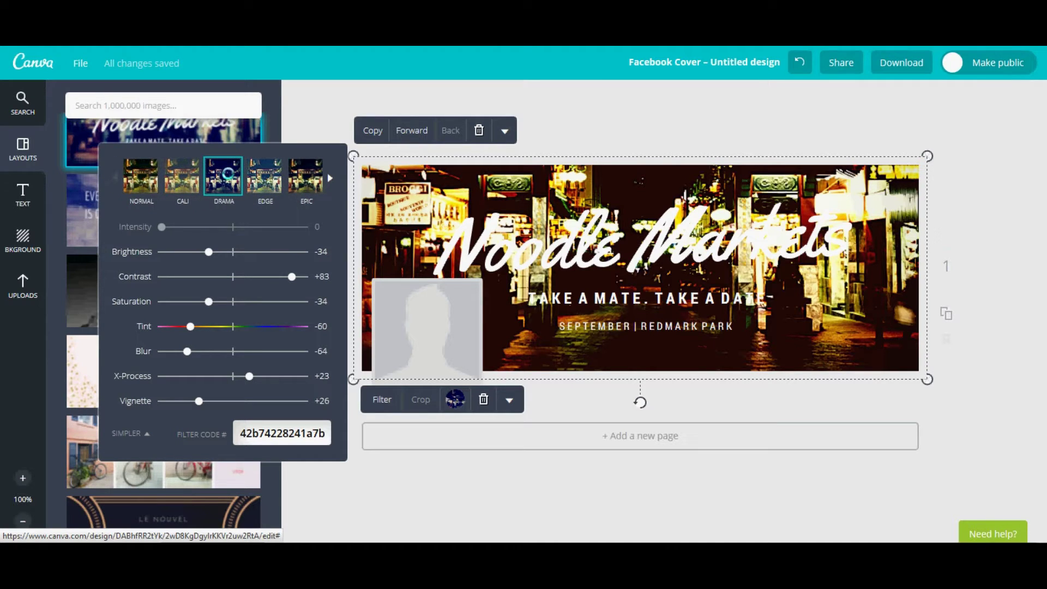
{"action": "left_click", "coordinate": [228, 175]}
{"action": "left_click", "coordinate": [307, 105]}
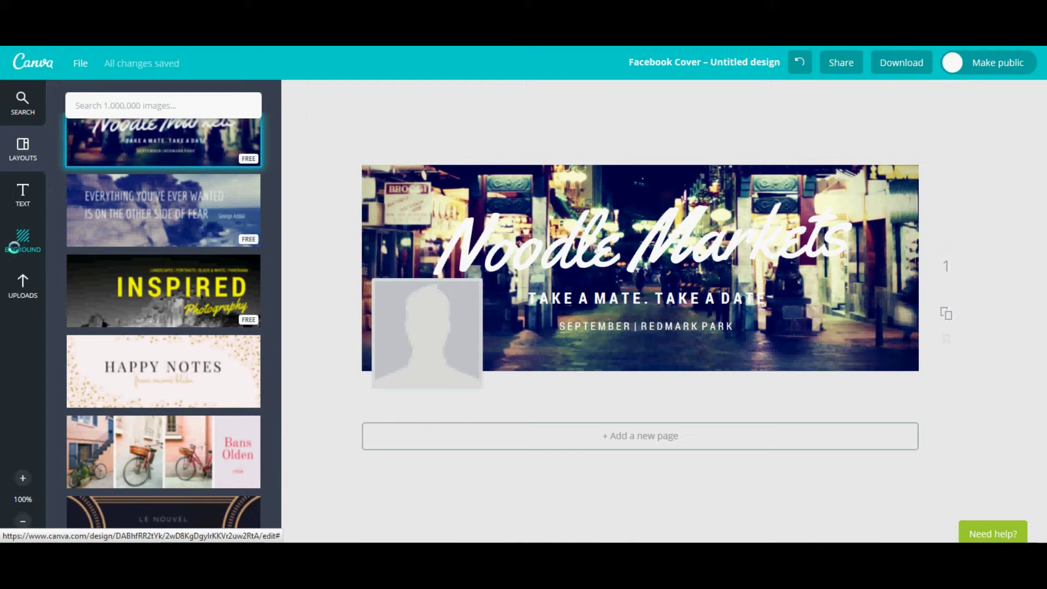
Look through the previously uploaded images available for the cover
{"action": "left_click", "coordinate": [22, 286]}
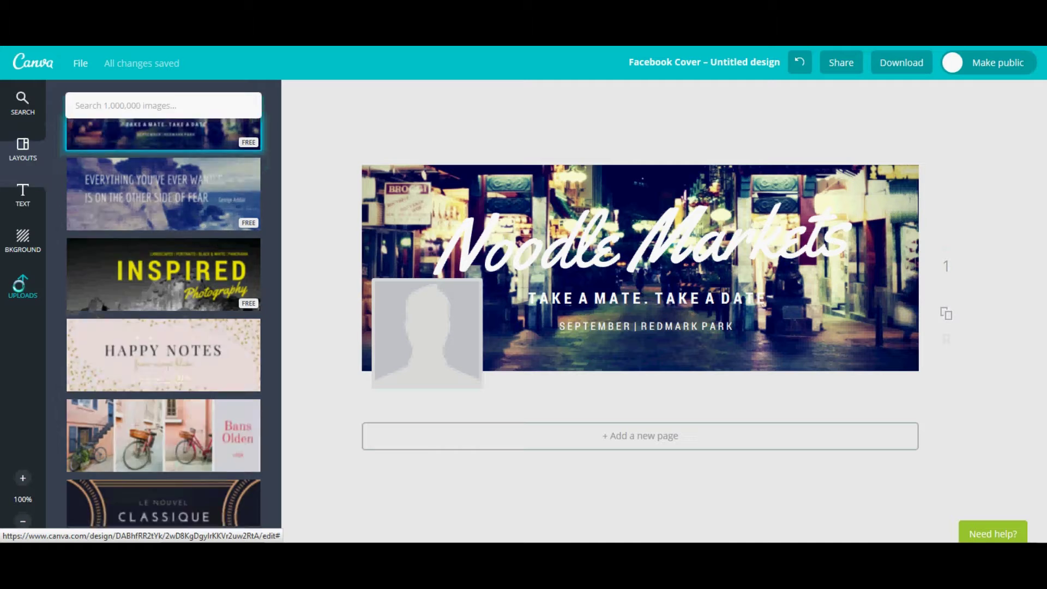
{"action": "scroll", "coordinate": [153, 325], "scroll_direction": "down", "scroll_amount": 15}
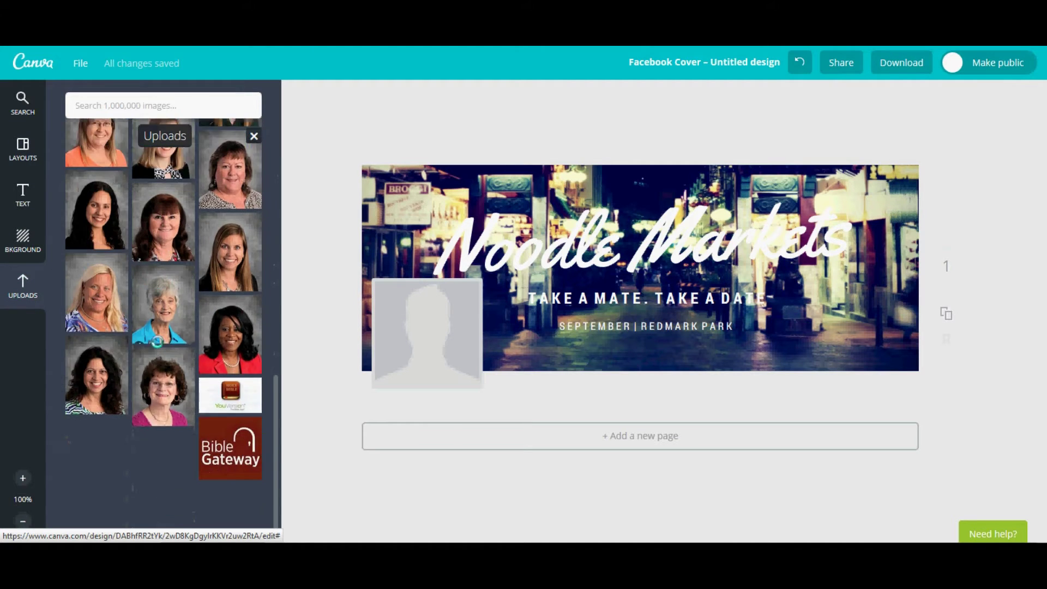
{"action": "scroll", "coordinate": [68, 283], "scroll_direction": "up", "scroll_amount": 15}
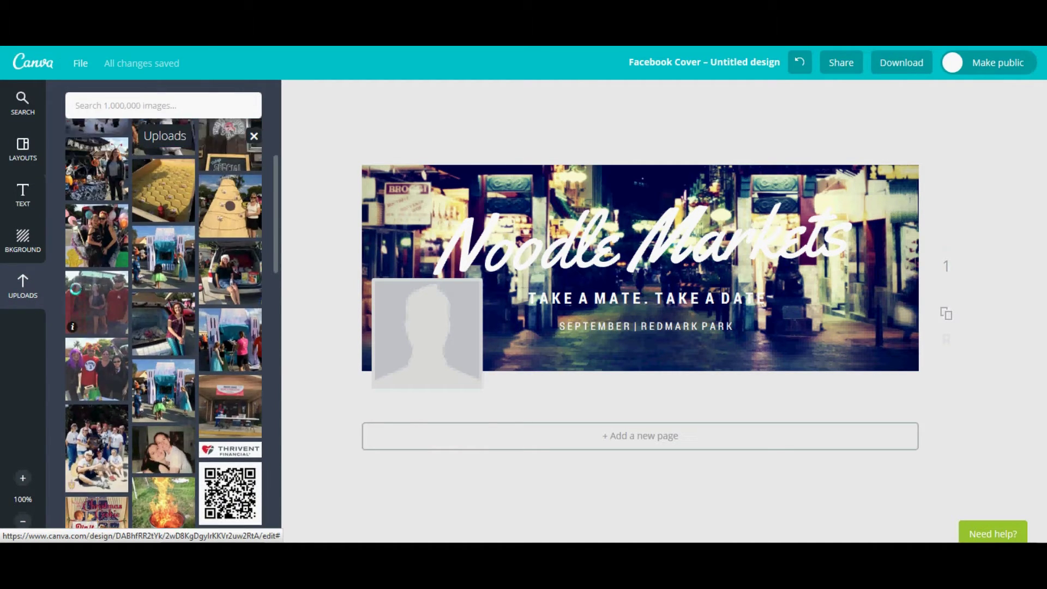
Browse the free and paid stock images in the Photos category
{"action": "left_click", "coordinate": [23, 101]}
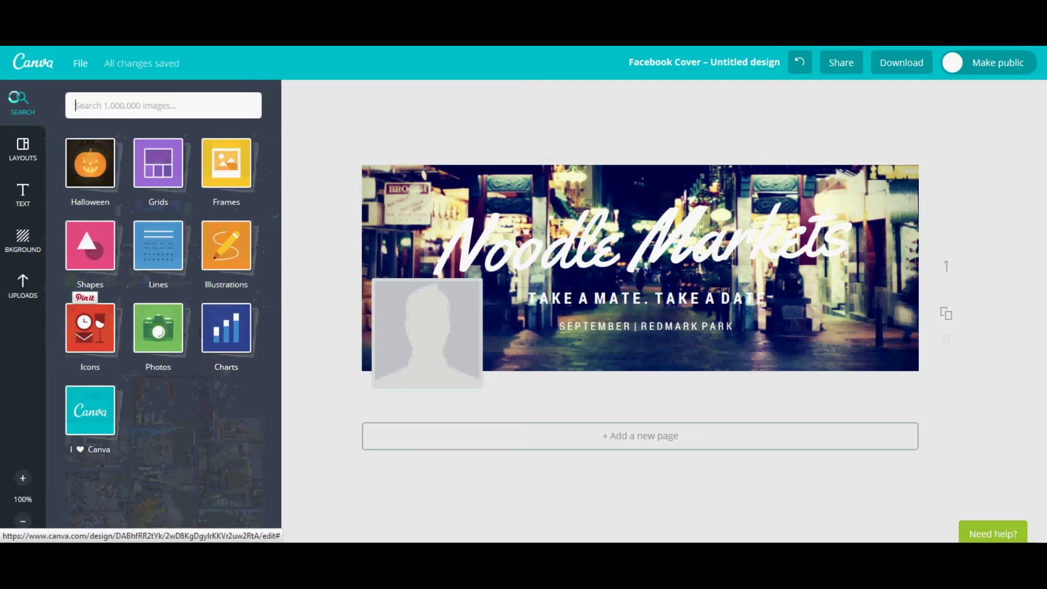
{"action": "left_click", "coordinate": [155, 327]}
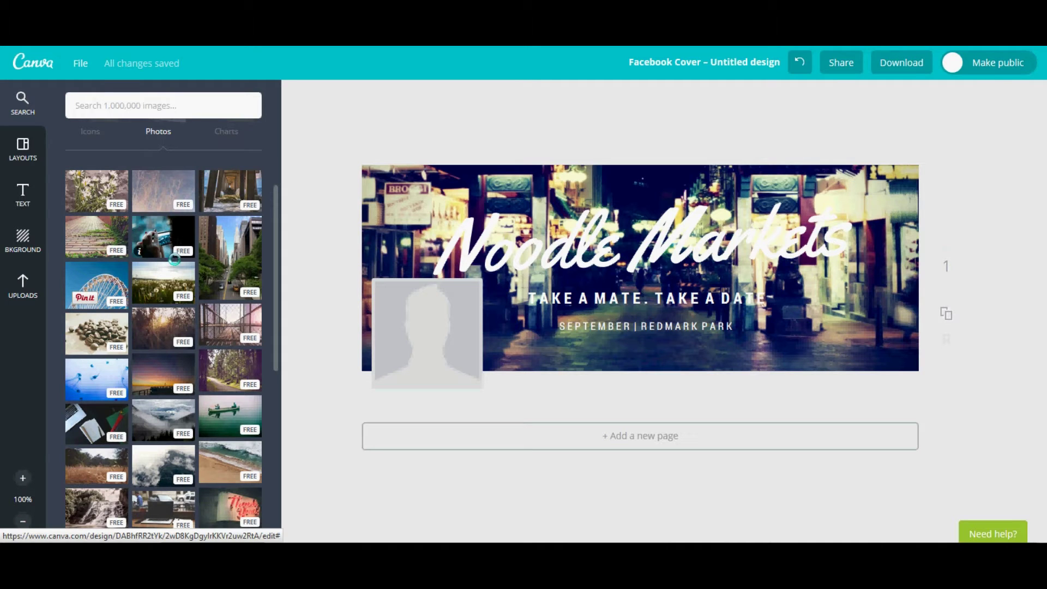
{"action": "scroll", "coordinate": [175, 260], "scroll_direction": "down", "scroll_amount": 2}
{"action": "scroll", "coordinate": [172, 255], "scroll_direction": "down", "scroll_amount": 4}
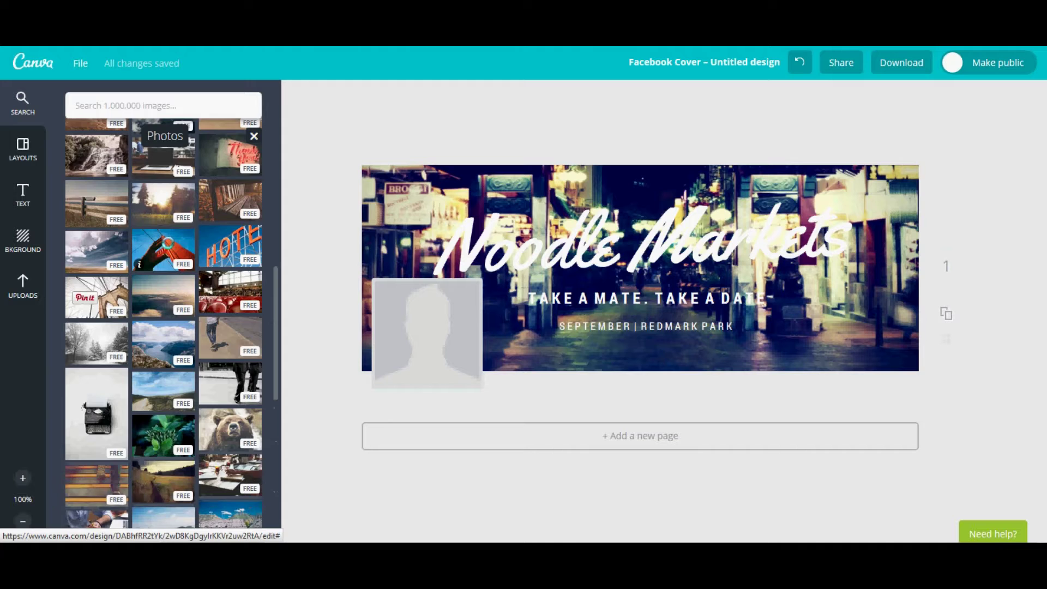
{"action": "scroll", "coordinate": [168, 243], "scroll_direction": "down", "scroll_amount": 5}
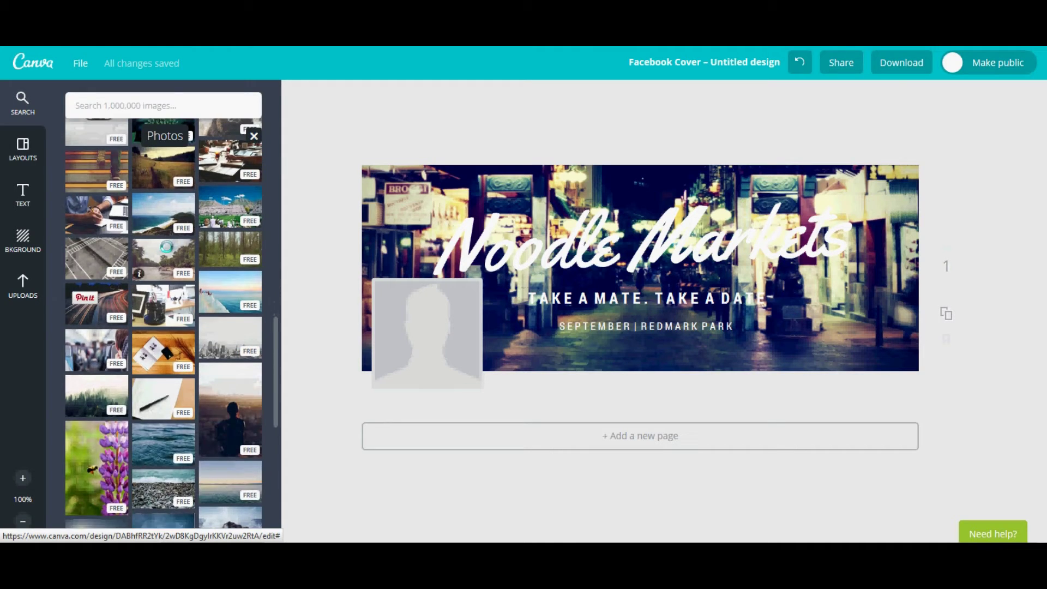
{"action": "scroll", "coordinate": [166, 247], "scroll_direction": "down", "scroll_amount": 5}
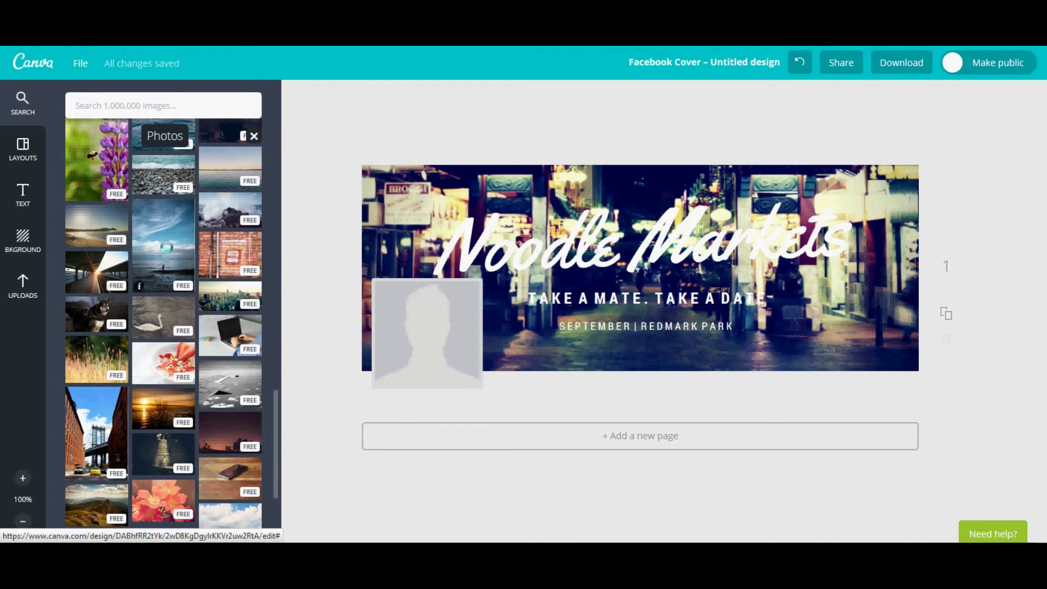
{"action": "scroll", "coordinate": [167, 247], "scroll_direction": "down", "scroll_amount": 7}
{"action": "scroll", "coordinate": [166, 249], "scroll_direction": "down", "scroll_amount": 7}
{"action": "scroll", "coordinate": [166, 249], "scroll_direction": "down", "scroll_amount": 3}
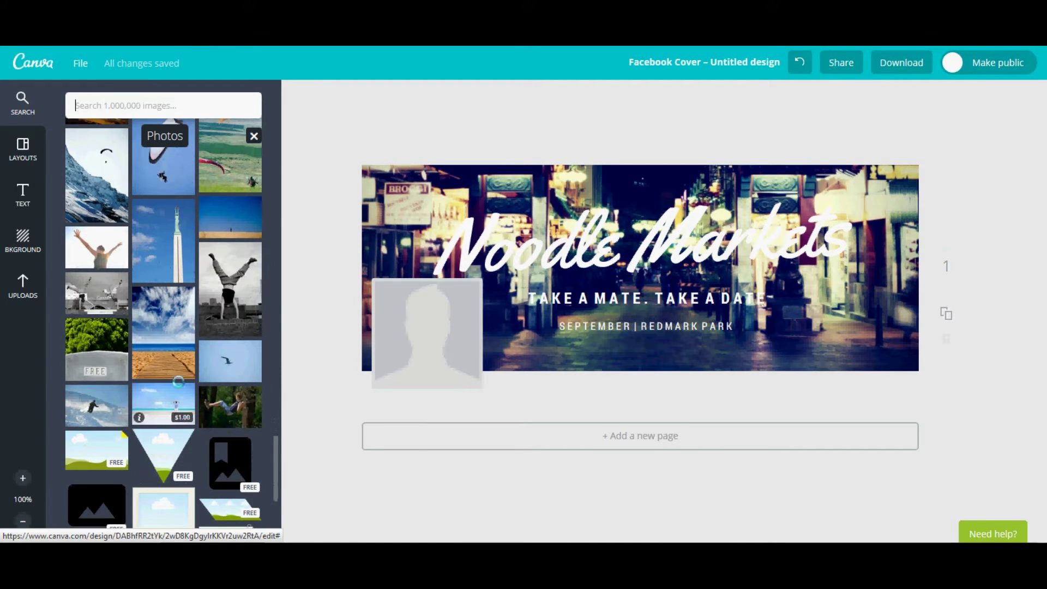
Search the image library for "menu" and look through the matching photos and graphics
{"action": "left_click_drag", "start_coordinate": [276, 479], "coordinate": [262, 97]}
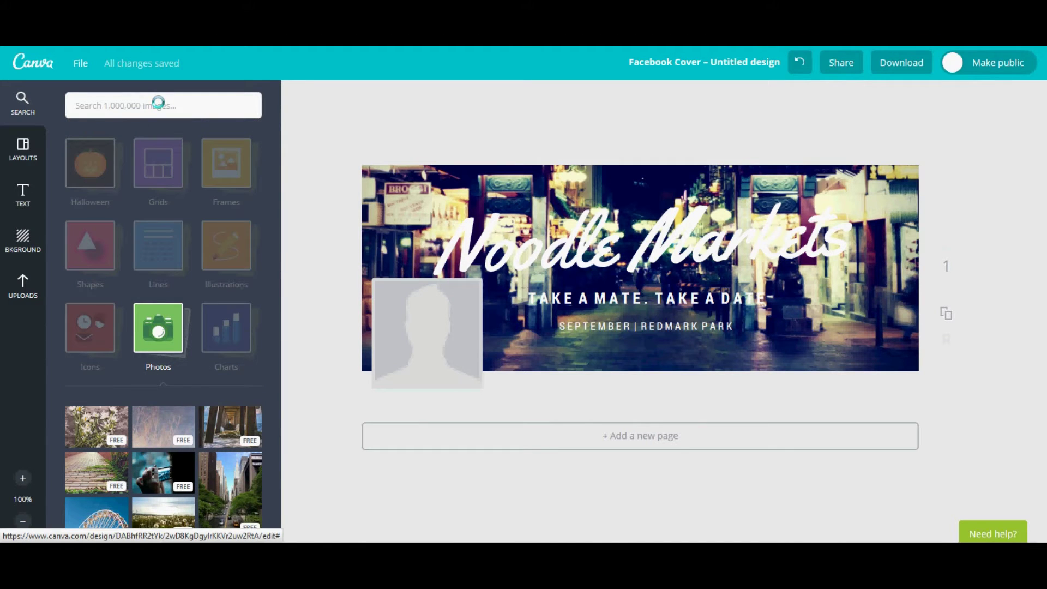
{"action": "type", "text": "menu"}
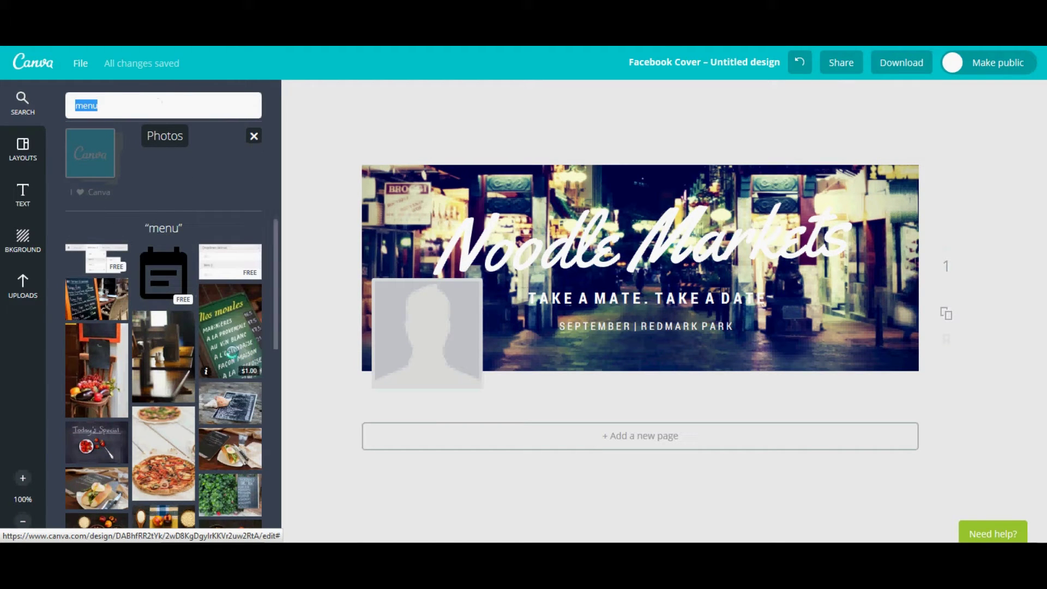
{"action": "scroll", "coordinate": [192, 394], "scroll_direction": "down", "scroll_amount": 1}
{"action": "scroll", "coordinate": [192, 394], "scroll_direction": "down", "scroll_amount": 8}
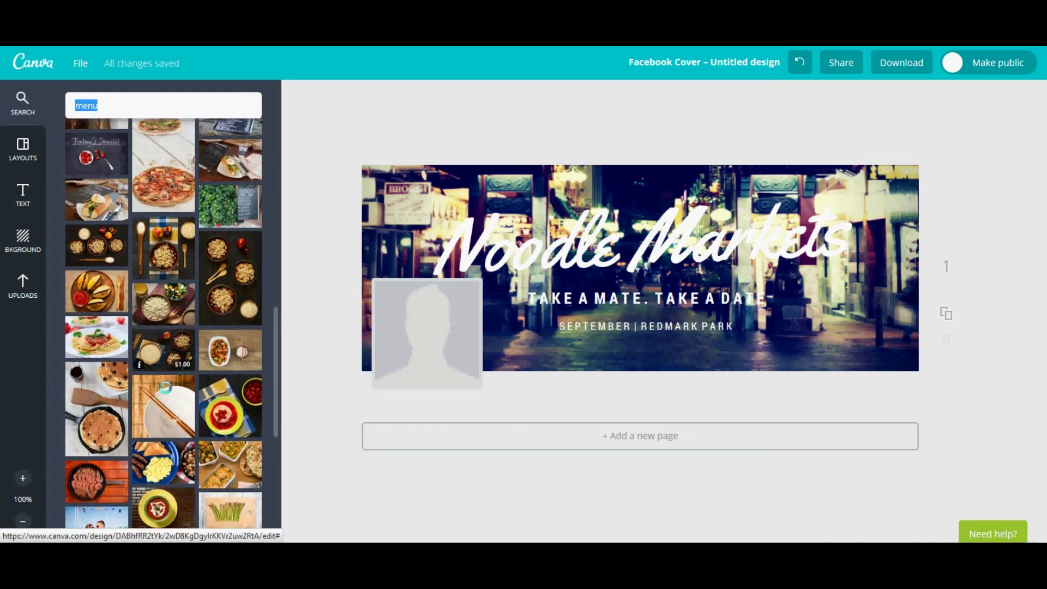
{"action": "scroll", "coordinate": [165, 389], "scroll_direction": "down", "scroll_amount": 4}
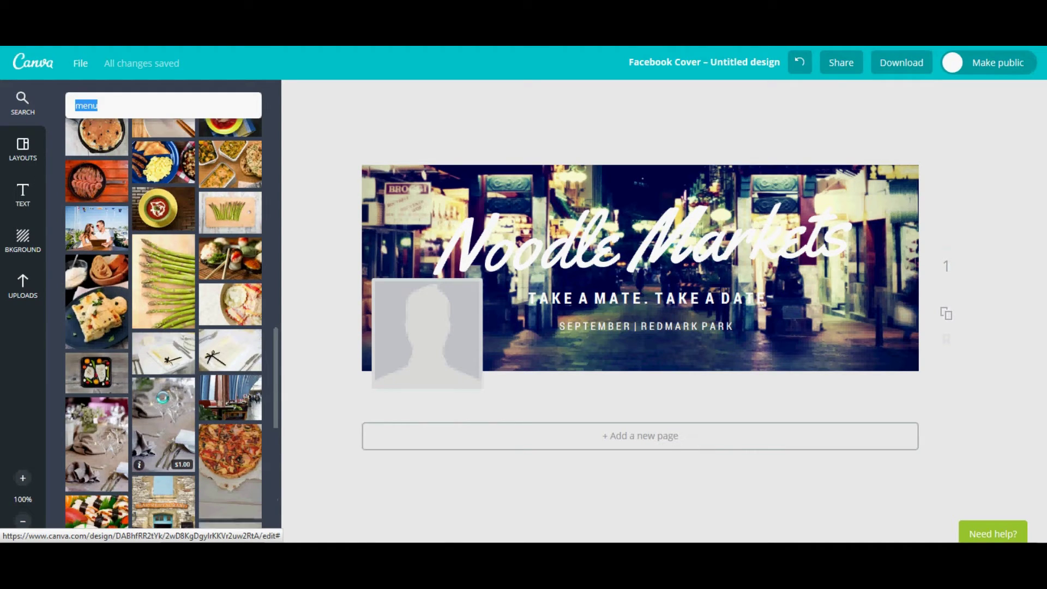
{"action": "scroll", "coordinate": [163, 398], "scroll_direction": "down", "scroll_amount": 6}
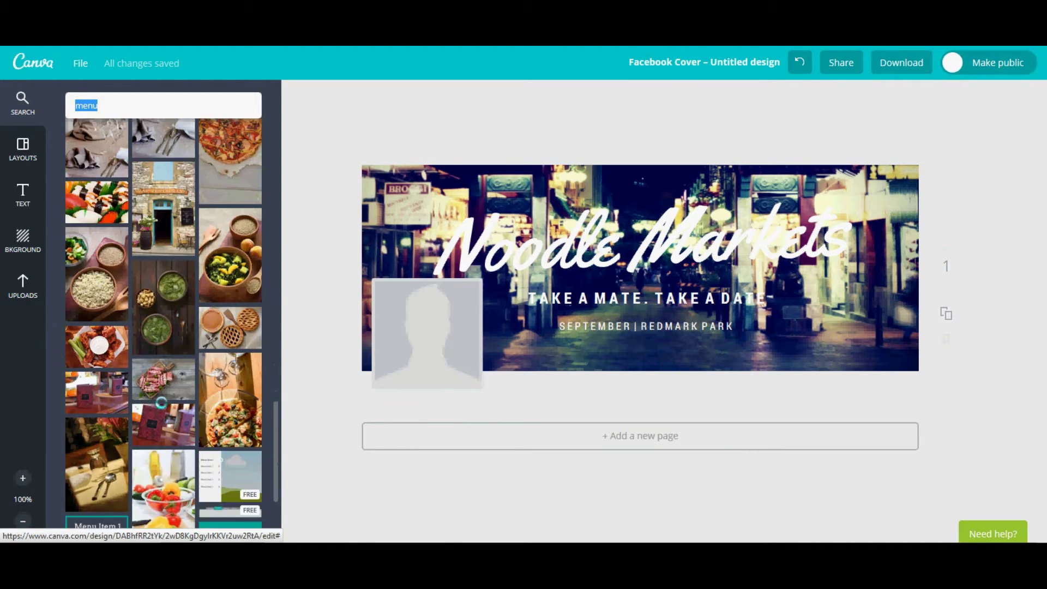
{"action": "scroll", "coordinate": [245, 297], "scroll_direction": "down", "scroll_amount": 4}
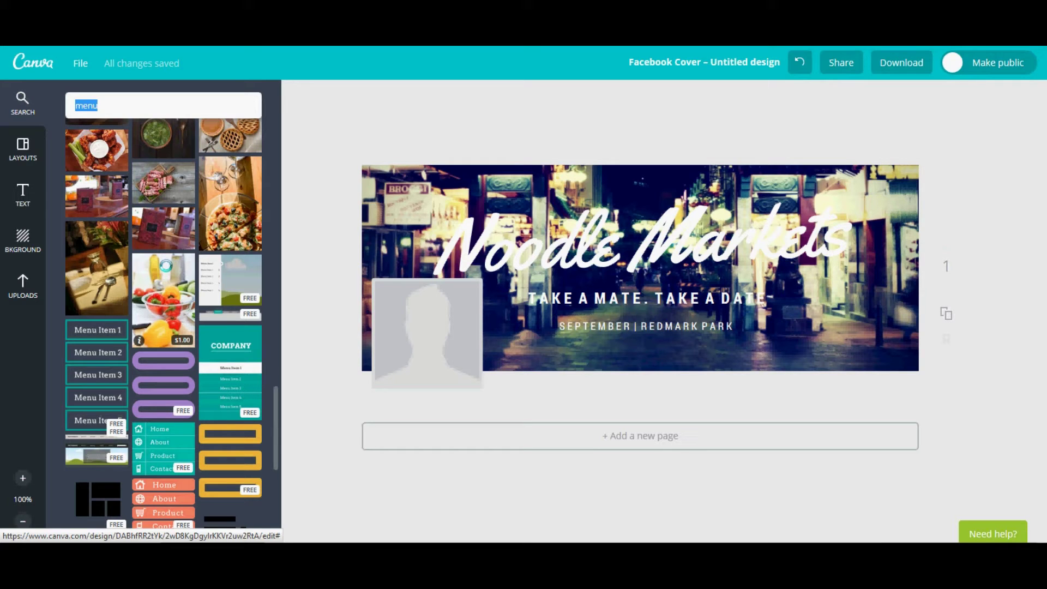
{"action": "scroll", "coordinate": [168, 260], "scroll_direction": "down", "scroll_amount": 5}
{"action": "scroll", "coordinate": [167, 265], "scroll_direction": "up", "scroll_amount": 8}
{"action": "scroll", "coordinate": [164, 322], "scroll_direction": "up", "scroll_amount": 10}
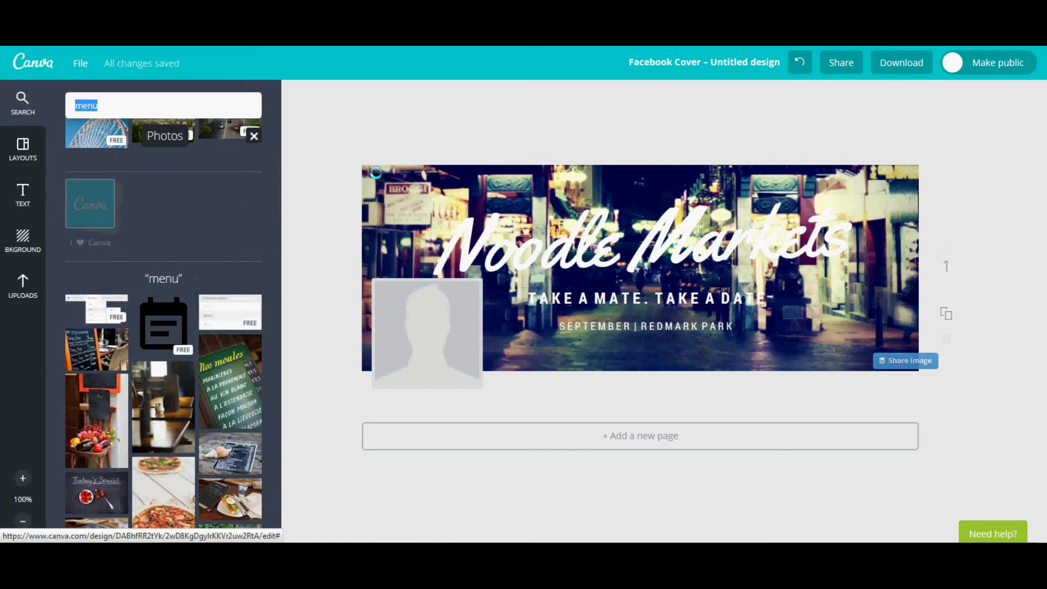
Apply the teal diagonal-striped background to the cover and delete the market photo covering it
{"action": "left_click", "coordinate": [15, 235]}
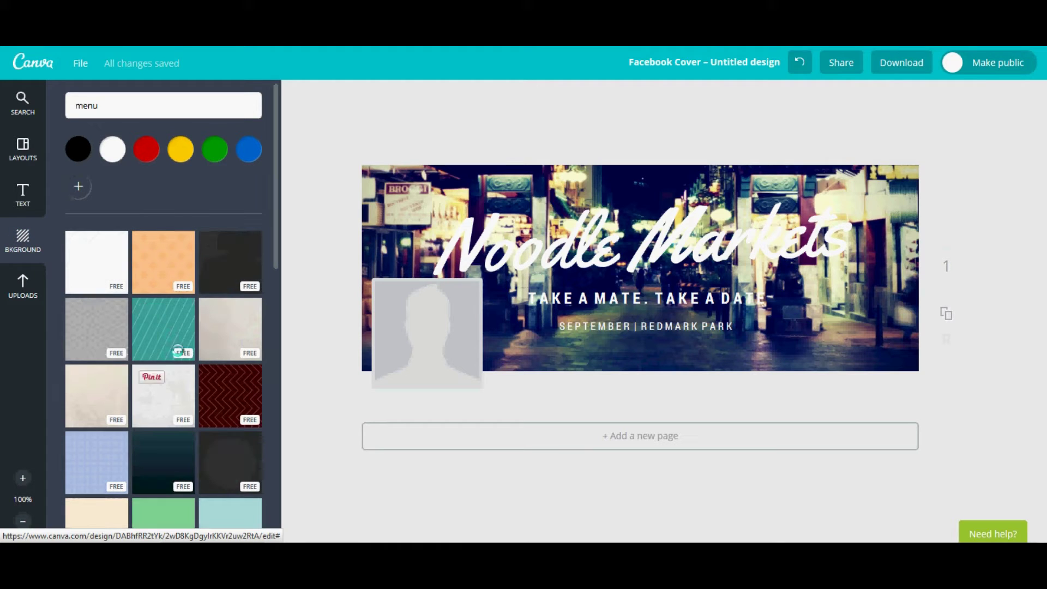
{"action": "left_click", "coordinate": [182, 351]}
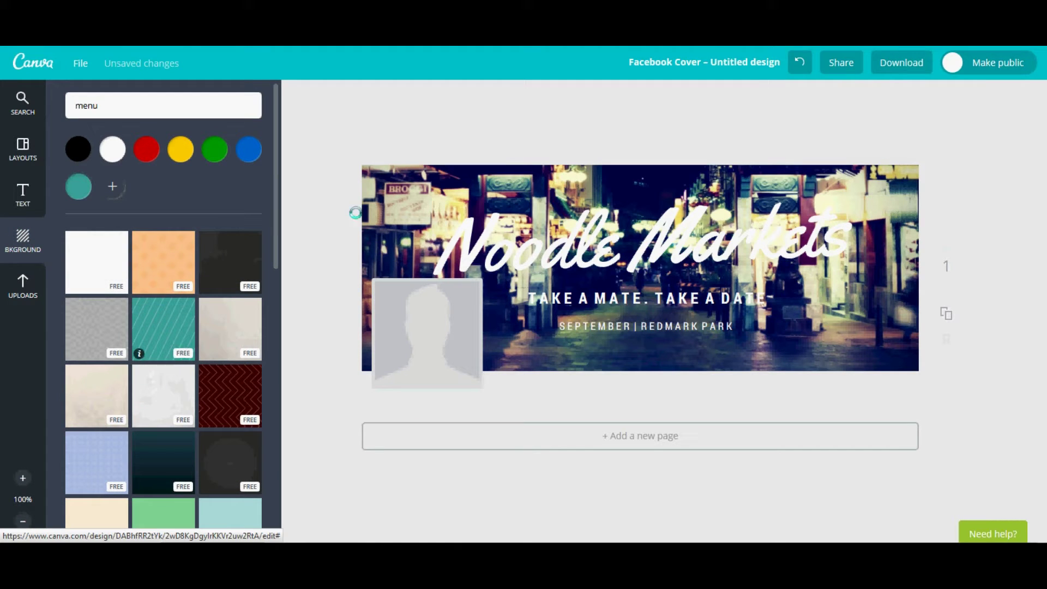
{"action": "left_click", "coordinate": [362, 167]}
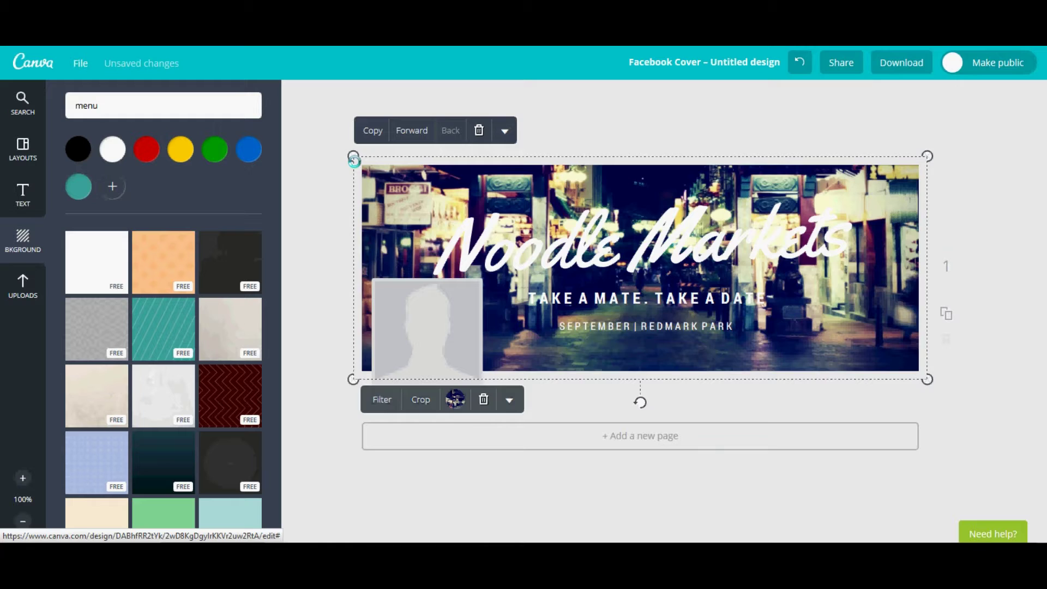
{"action": "key", "text": "Delete"}
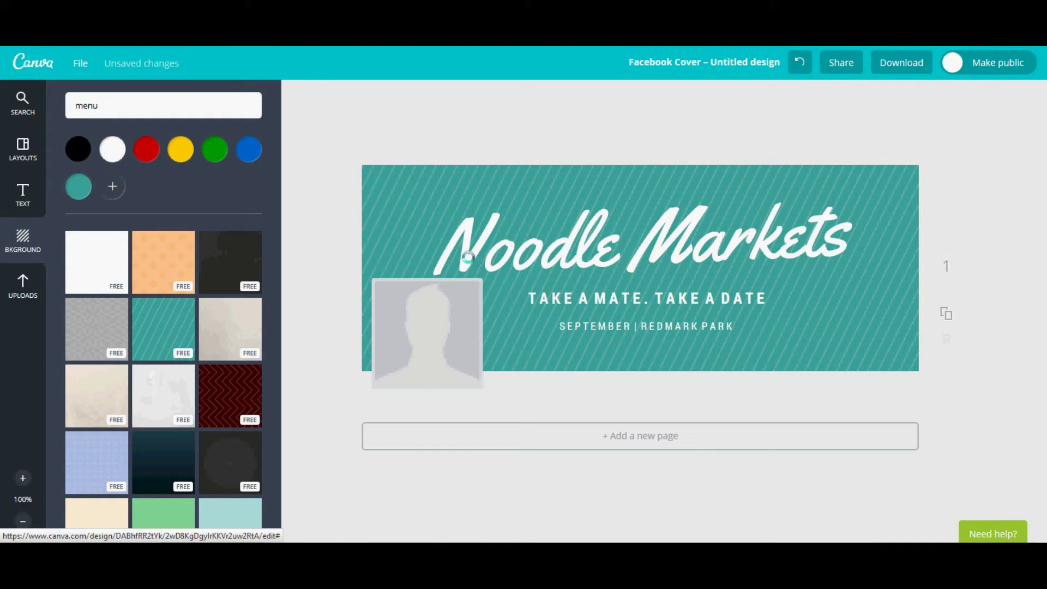
Look through the available font sizes and typefaces for the "Noodle Markets" title
{"action": "left_click", "coordinate": [556, 255]}
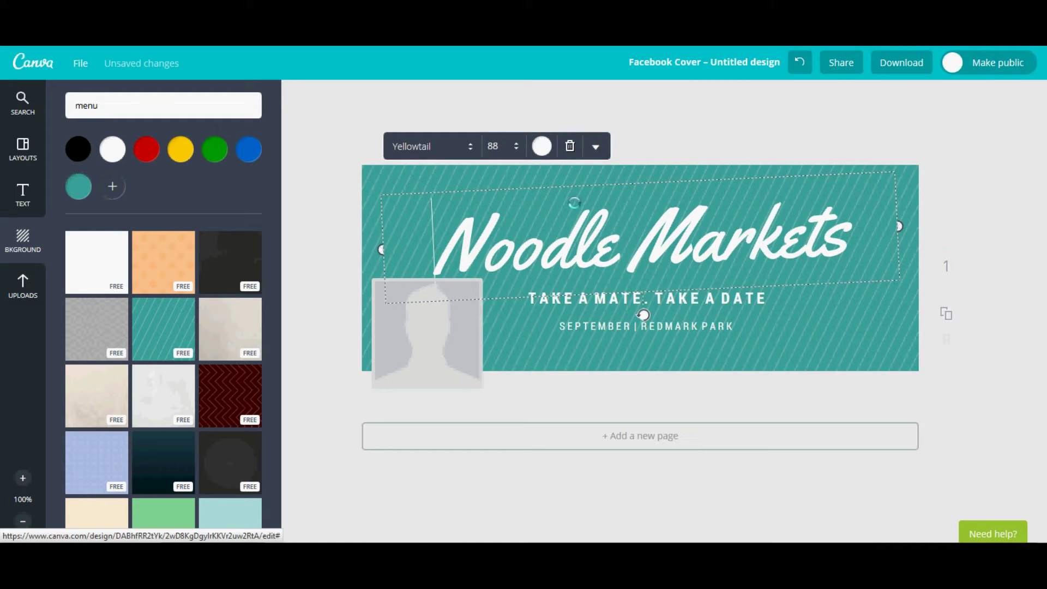
{"action": "left_click_drag", "start_coordinate": [465, 224], "coordinate": [846, 227]}
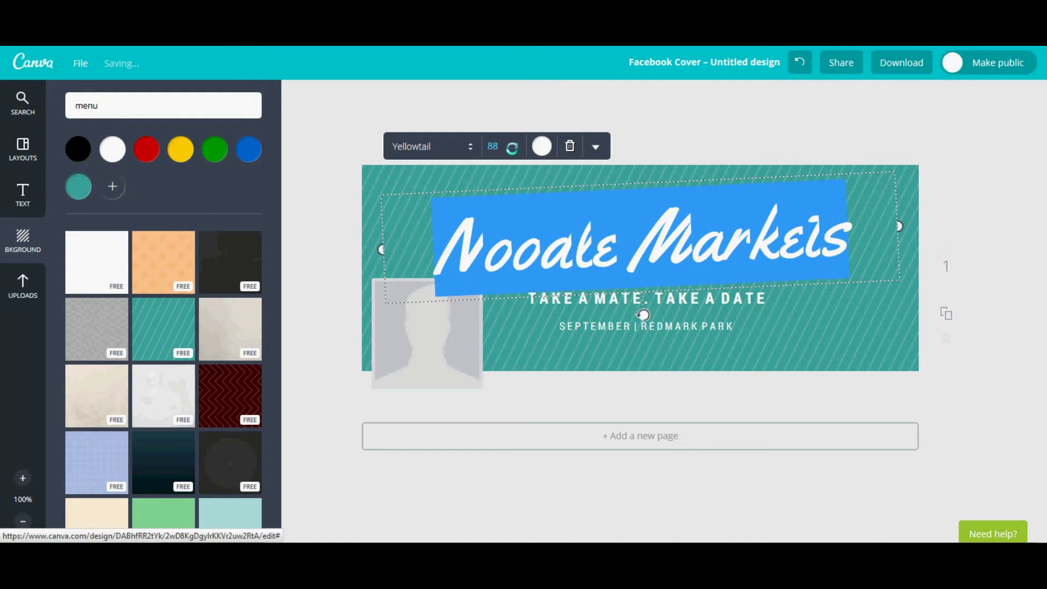
{"action": "left_click", "coordinate": [494, 147]}
{"action": "left_click", "coordinate": [505, 402]}
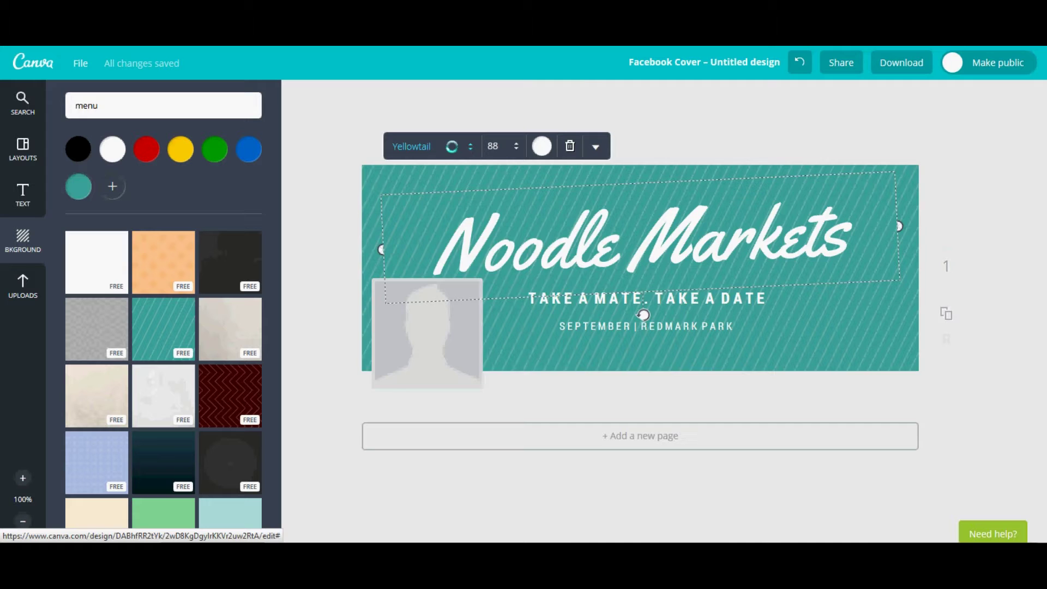
{"action": "left_click", "coordinate": [452, 146]}
{"action": "scroll", "coordinate": [519, 306], "scroll_direction": "up", "scroll_amount": 3}
{"action": "scroll", "coordinate": [518, 311], "scroll_direction": "up", "scroll_amount": 15}
{"action": "scroll", "coordinate": [520, 311], "scroll_direction": "up", "scroll_amount": 15}
{"action": "scroll", "coordinate": [520, 310], "scroll_direction": "up", "scroll_amount": 12}
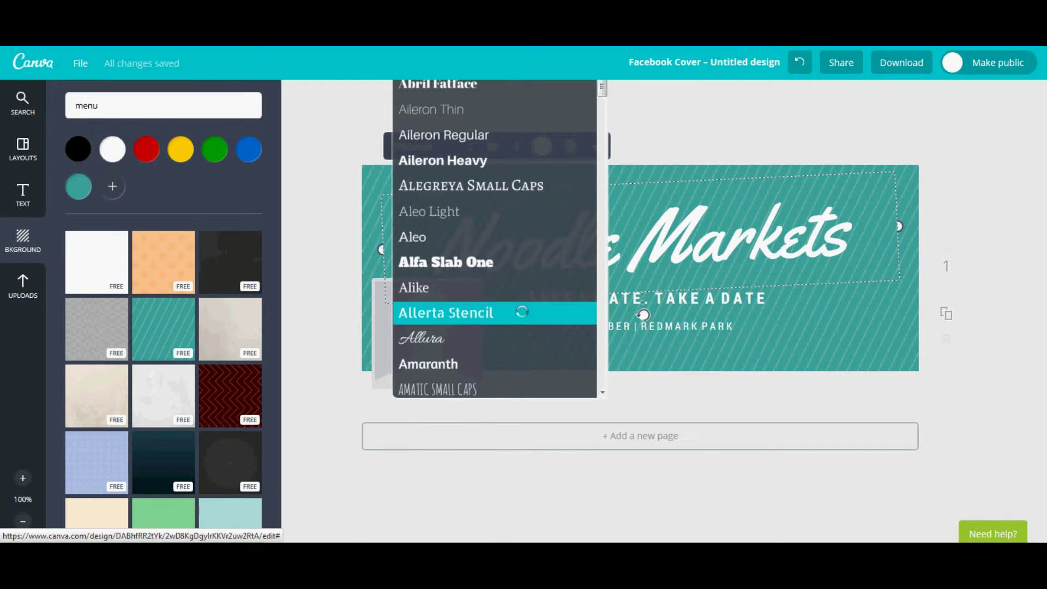
{"action": "left_click", "coordinate": [718, 124]}
Examine the title's further text options, such as uppercase, list, alignment, text spacing and transparency
{"action": "left_click", "coordinate": [596, 146]}
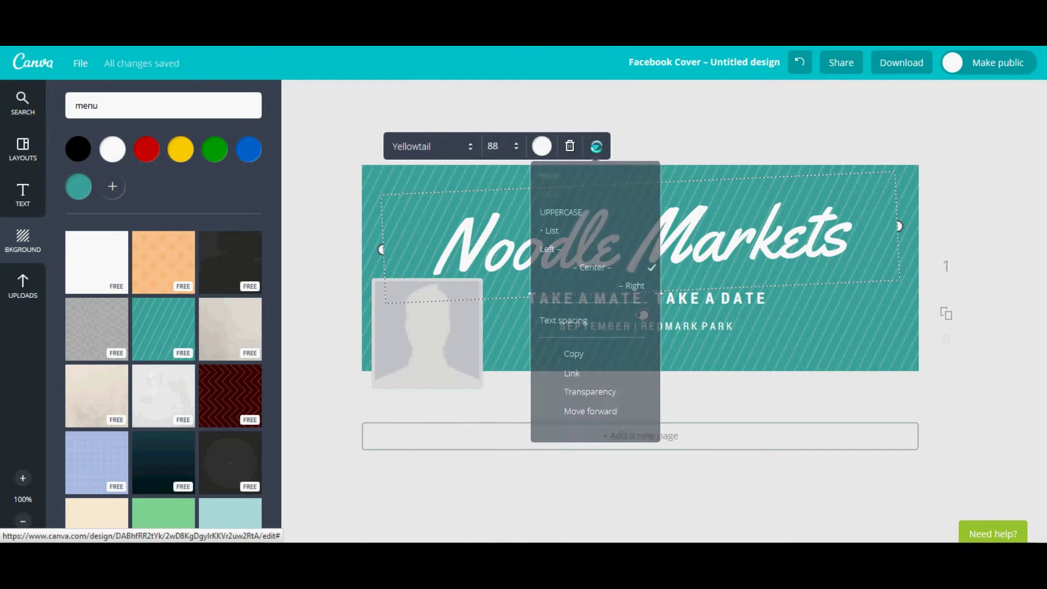
{"action": "left_click", "coordinate": [565, 213]}
{"action": "left_click", "coordinate": [566, 229]}
{"action": "left_click", "coordinate": [545, 248]}
{"action": "left_click", "coordinate": [574, 264]}
{"action": "left_click", "coordinate": [577, 212]}
{"action": "left_click", "coordinate": [552, 230]}
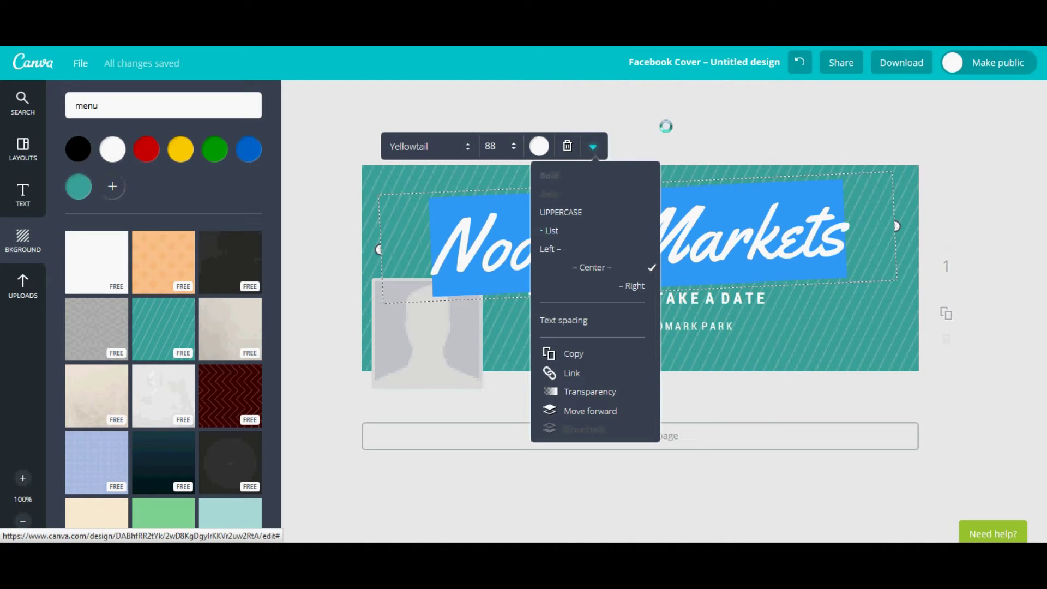
{"action": "left_click", "coordinate": [783, 149]}
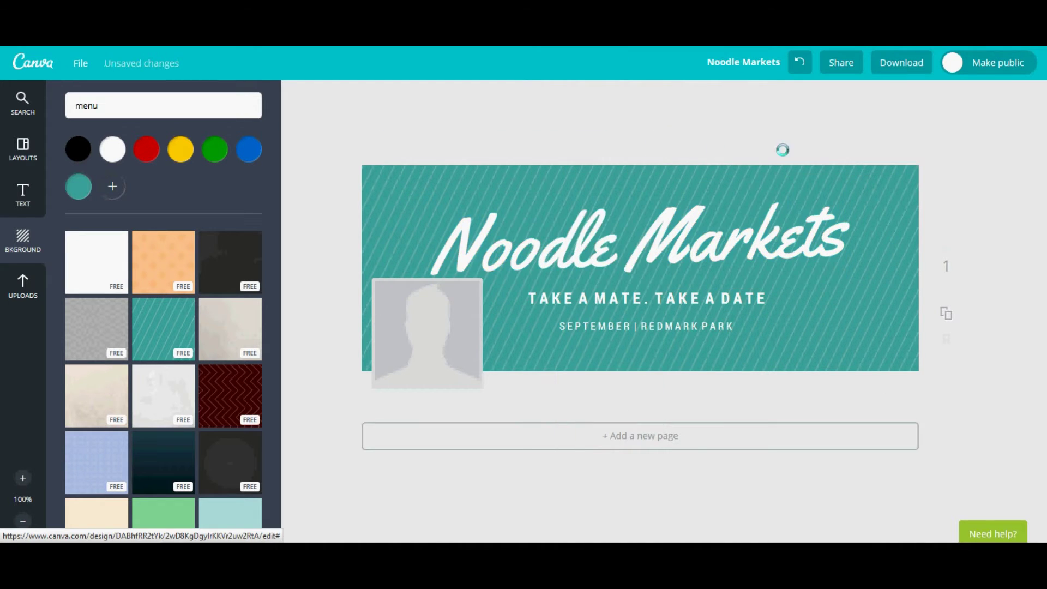
Color the word "Noodle" in the title red
{"action": "left_click", "coordinate": [524, 251]}
{"action": "double_click", "coordinate": [525, 251]}
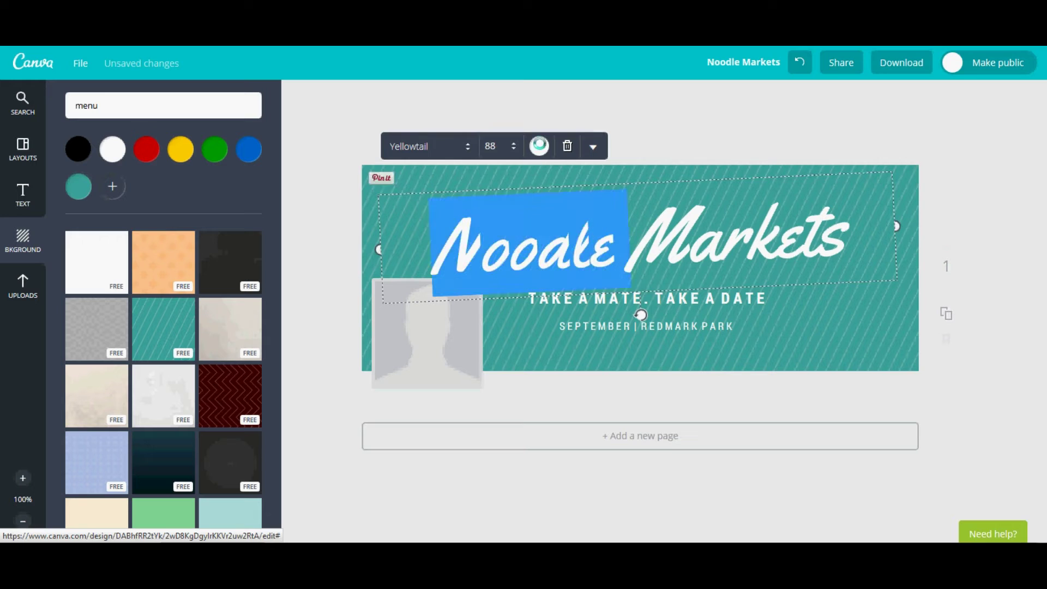
{"action": "left_click", "coordinate": [540, 145]}
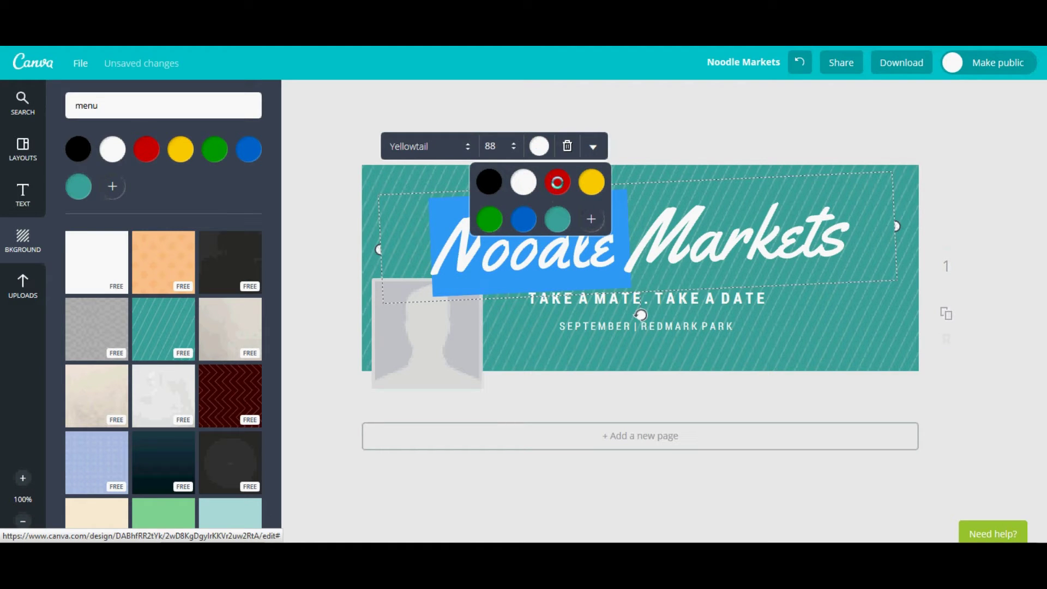
{"action": "left_click", "coordinate": [556, 182]}
{"action": "left_click", "coordinate": [676, 112]}
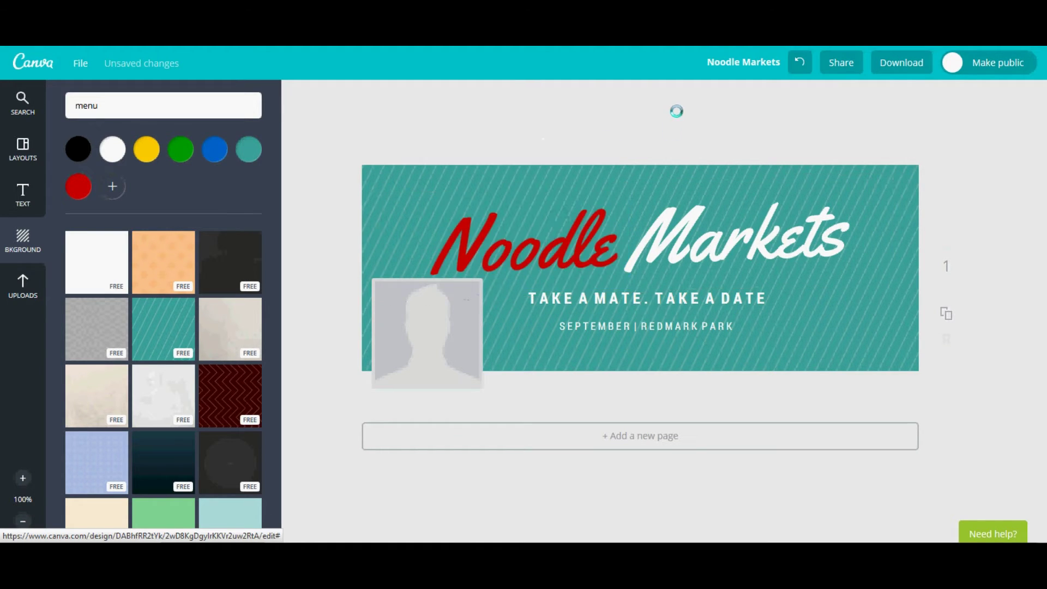
Color the word "Markets" in the title red
{"action": "left_click", "coordinate": [776, 246]}
{"action": "double_click", "coordinate": [777, 246]}
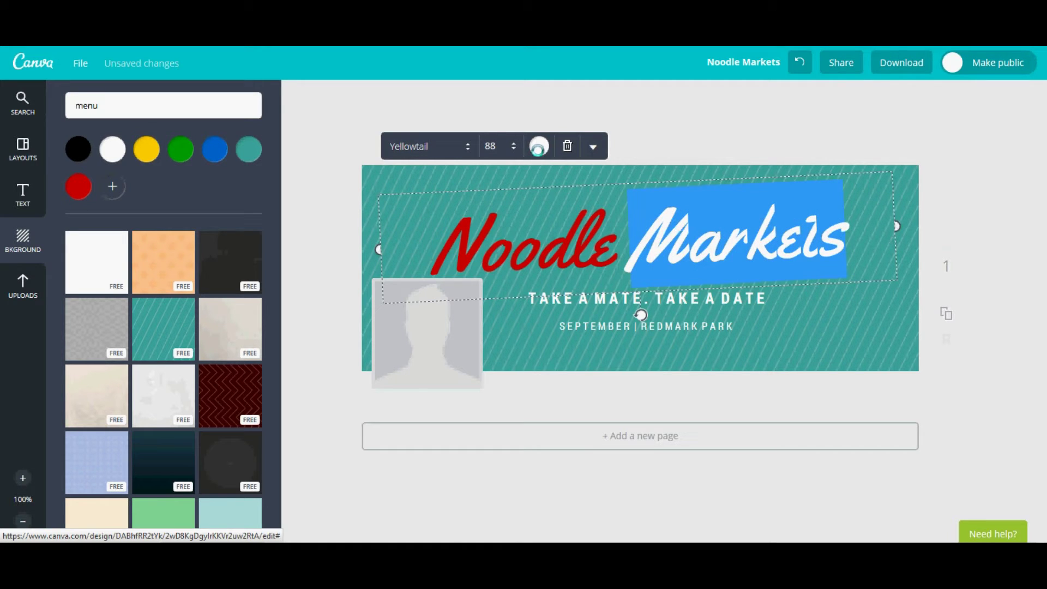
{"action": "left_click", "coordinate": [539, 146]}
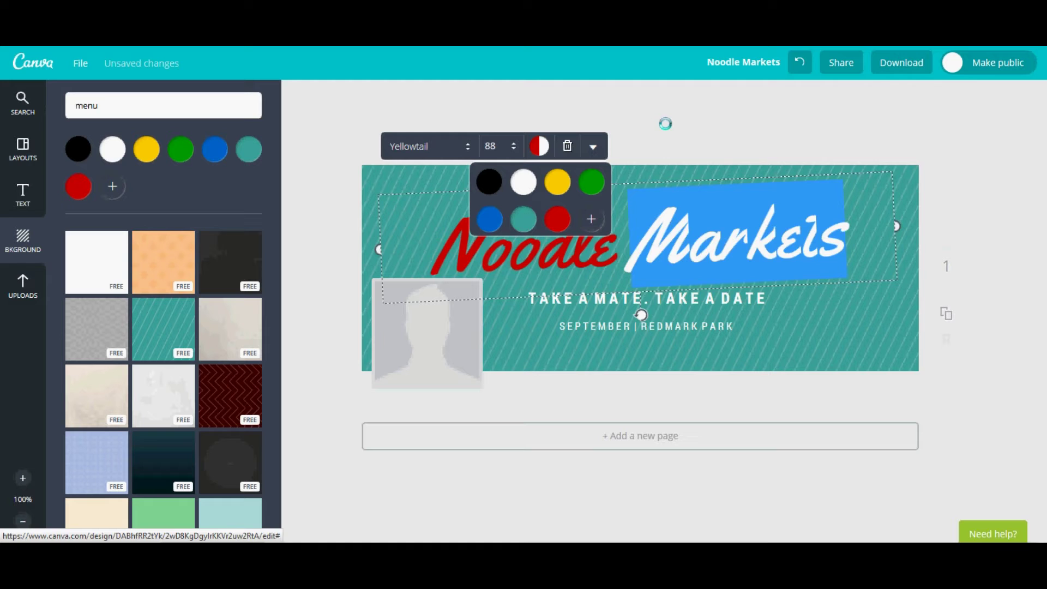
{"action": "left_click", "coordinate": [692, 136]}
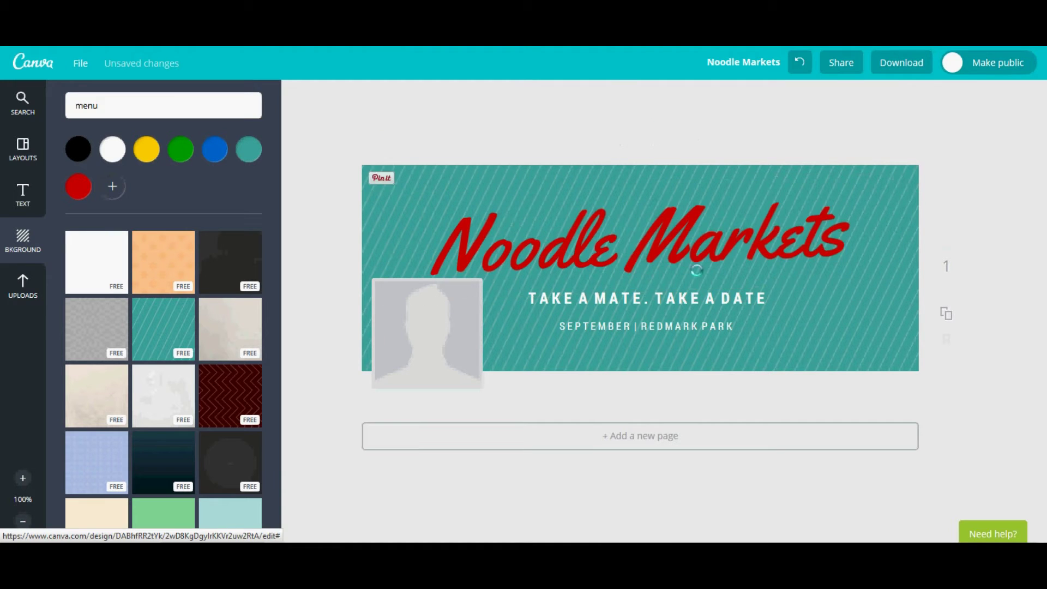
Set the title words "Markets" and "Noodle" back to white
{"action": "left_click", "coordinate": [691, 236]}
{"action": "double_click", "coordinate": [690, 236]}
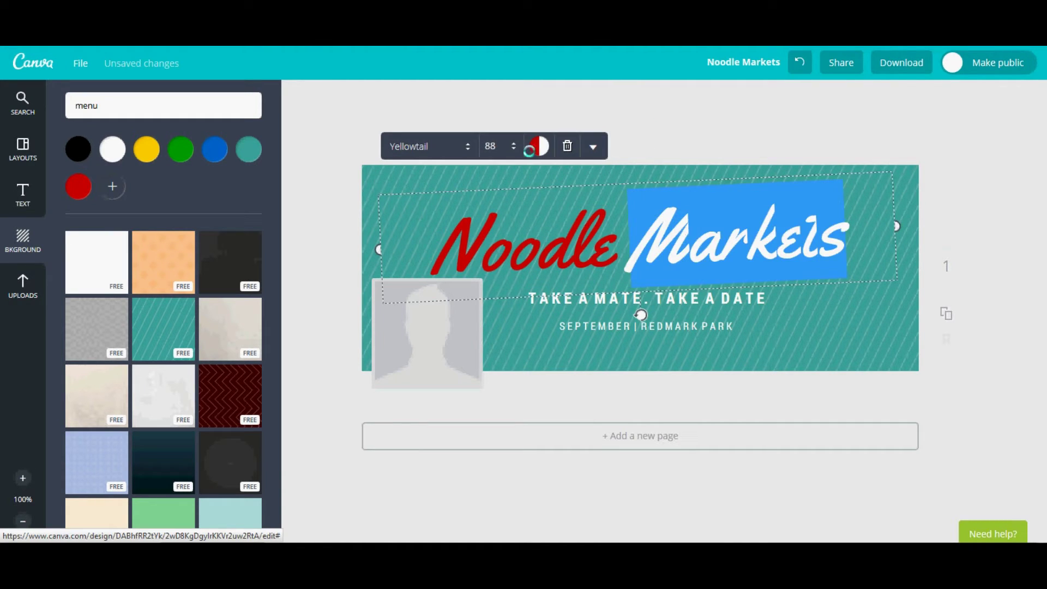
{"action": "left_click", "coordinate": [538, 146]}
{"action": "left_click", "coordinate": [519, 181]}
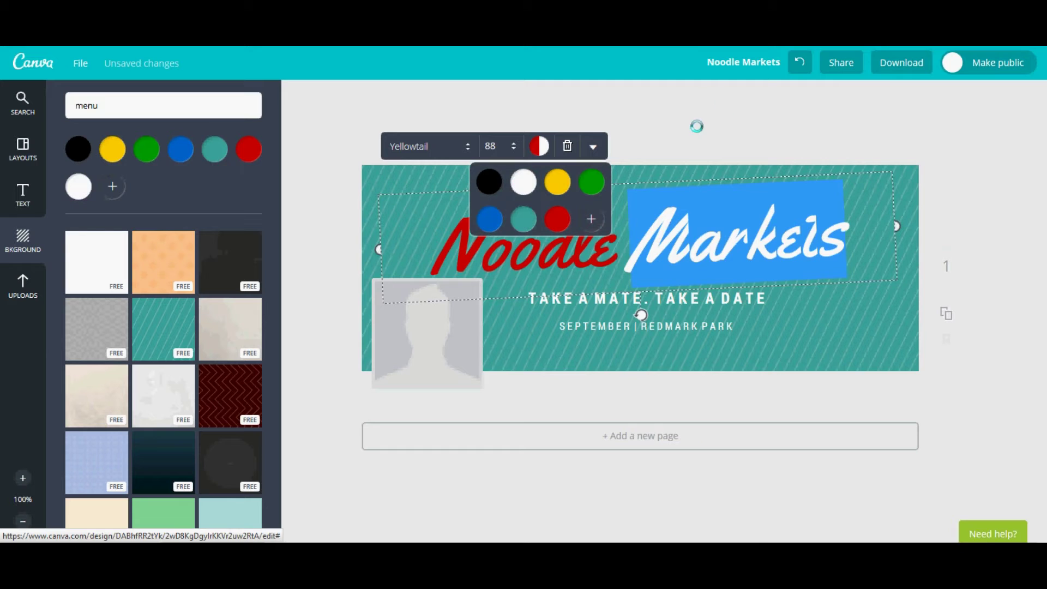
{"action": "key", "text": "Escape"}
{"action": "double_click", "coordinate": [498, 244]}
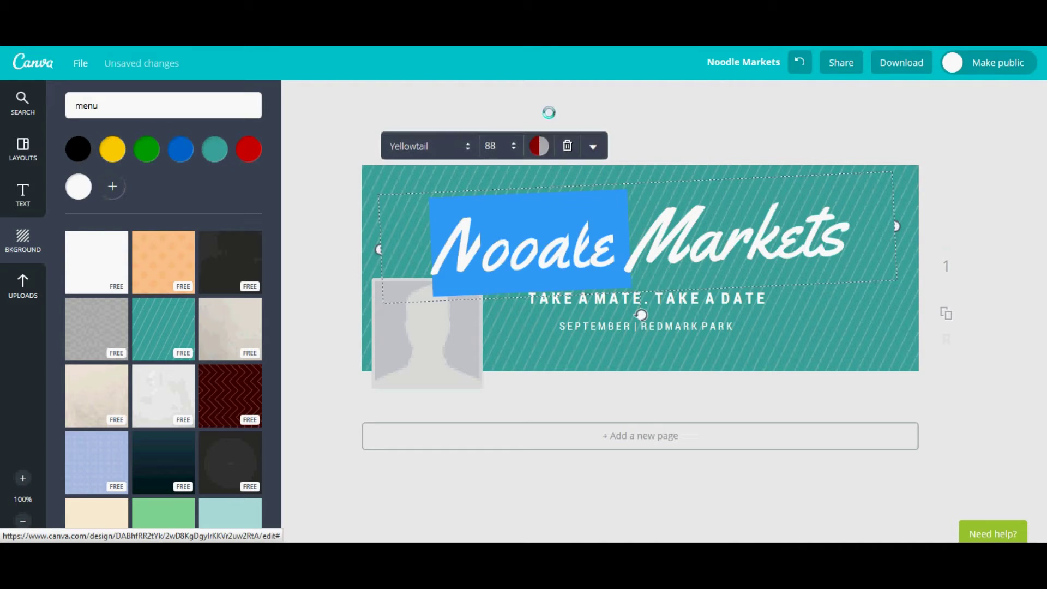
{"action": "left_click", "coordinate": [539, 146]}
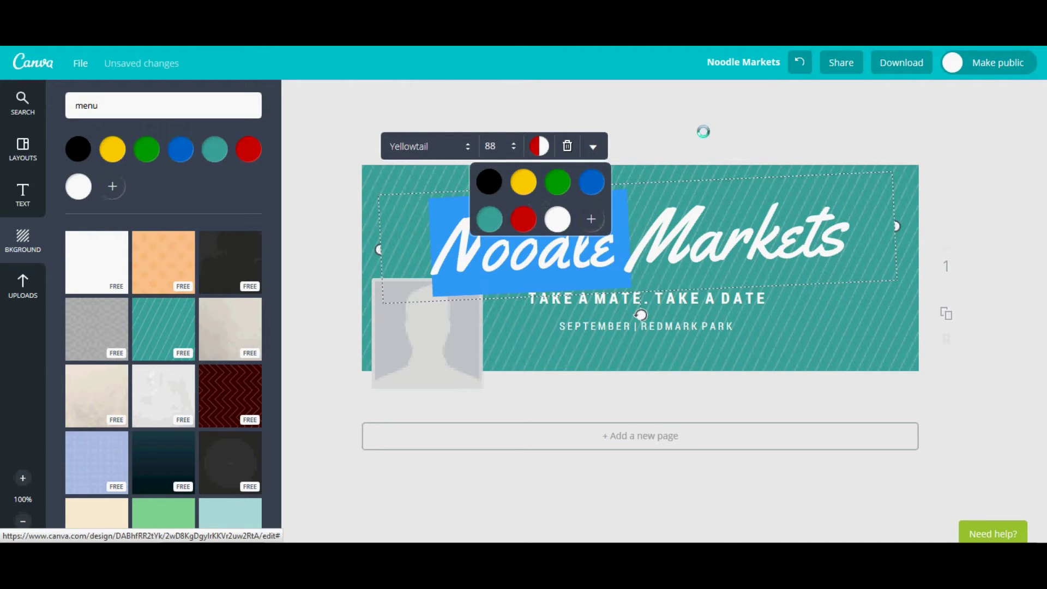
{"action": "left_click", "coordinate": [664, 127]}
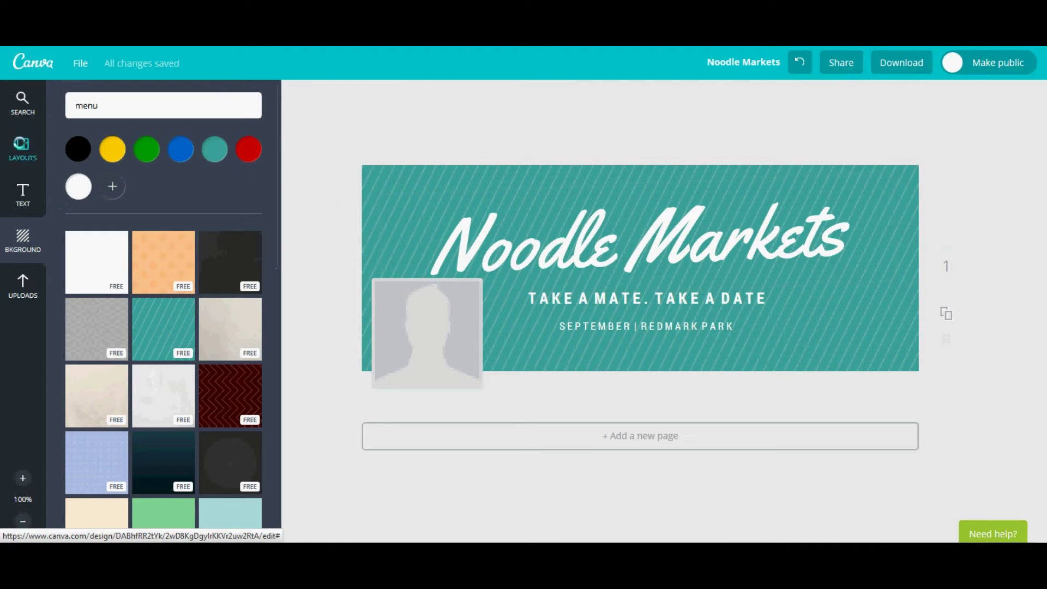
Add the crimson square from the Shapes collection and stretch it into a rectangle beside the profile picture placeholder
{"action": "left_click", "coordinate": [14, 107]}
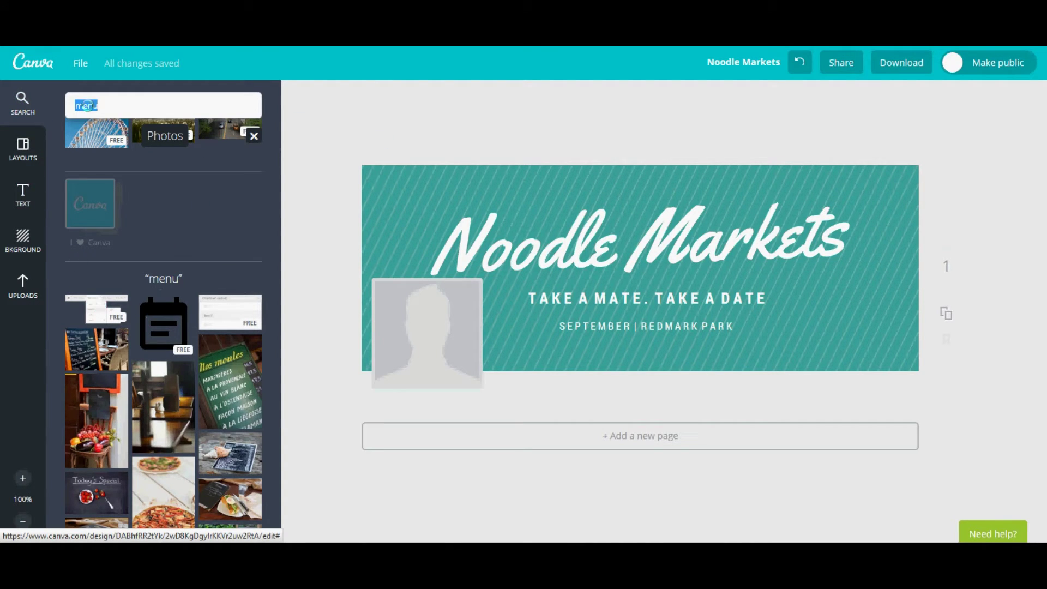
{"action": "left_click", "coordinate": [141, 106]}
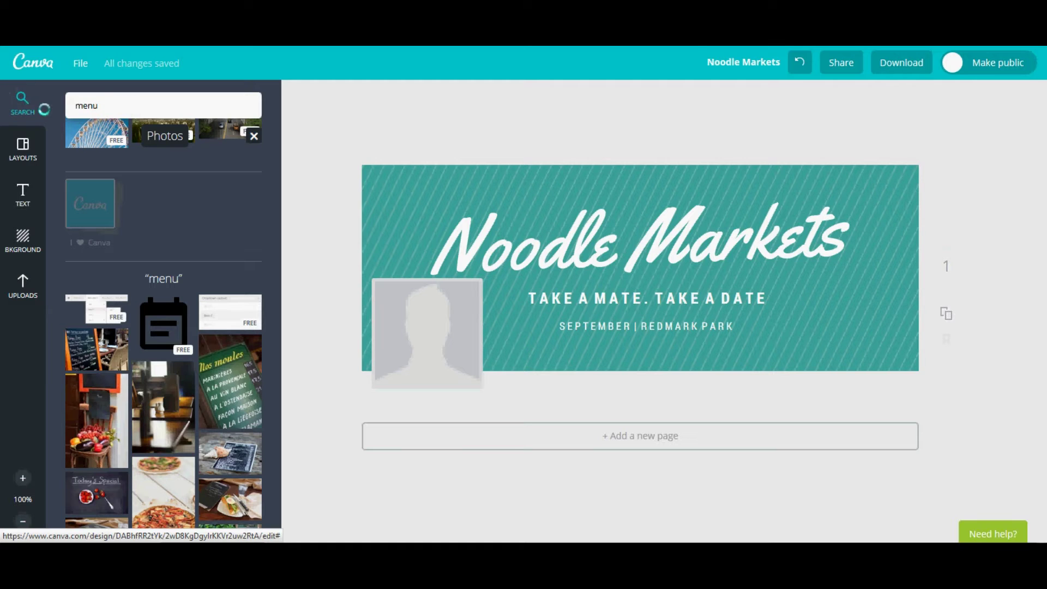
{"action": "left_click", "coordinate": [253, 135]}
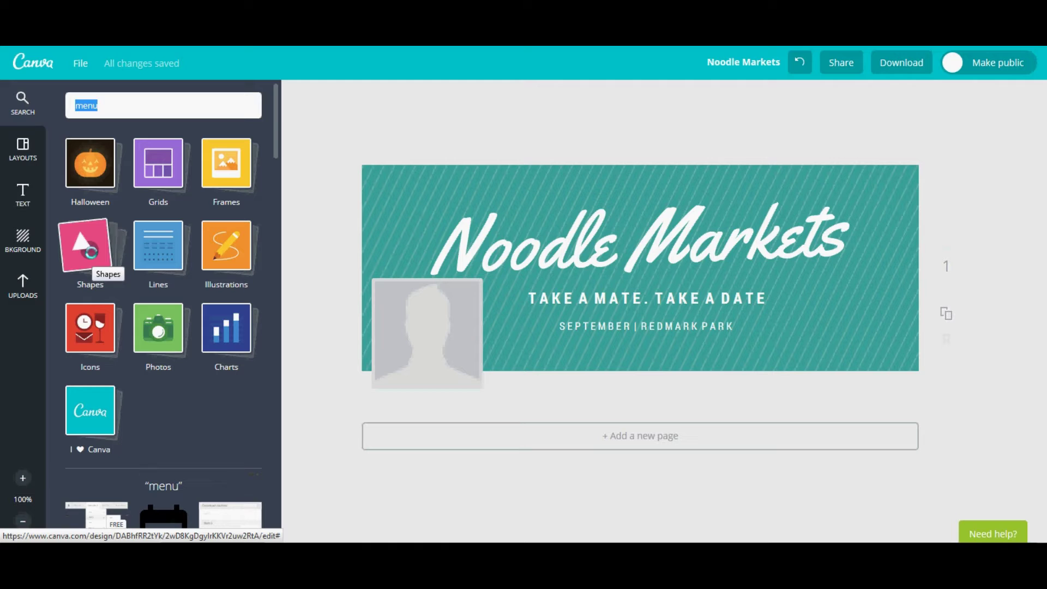
{"action": "left_click", "coordinate": [87, 240]}
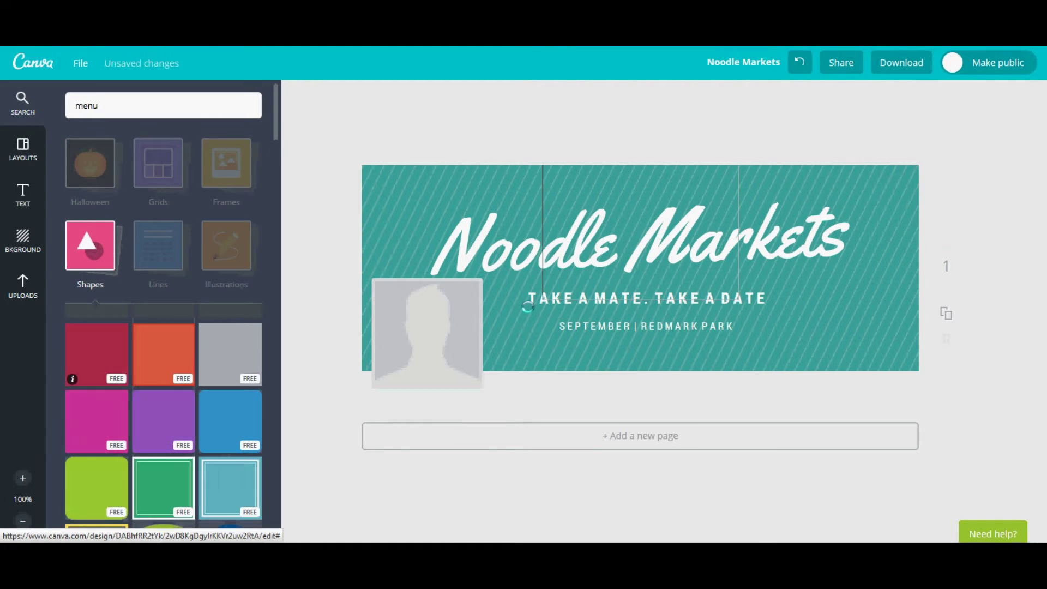
{"action": "left_click_drag", "start_coordinate": [561, 289], "coordinate": [521, 290]}
{"action": "left_click_drag", "start_coordinate": [580, 168], "coordinate": [579, 290]}
{"action": "left_click_drag", "start_coordinate": [681, 331], "coordinate": [708, 328]}
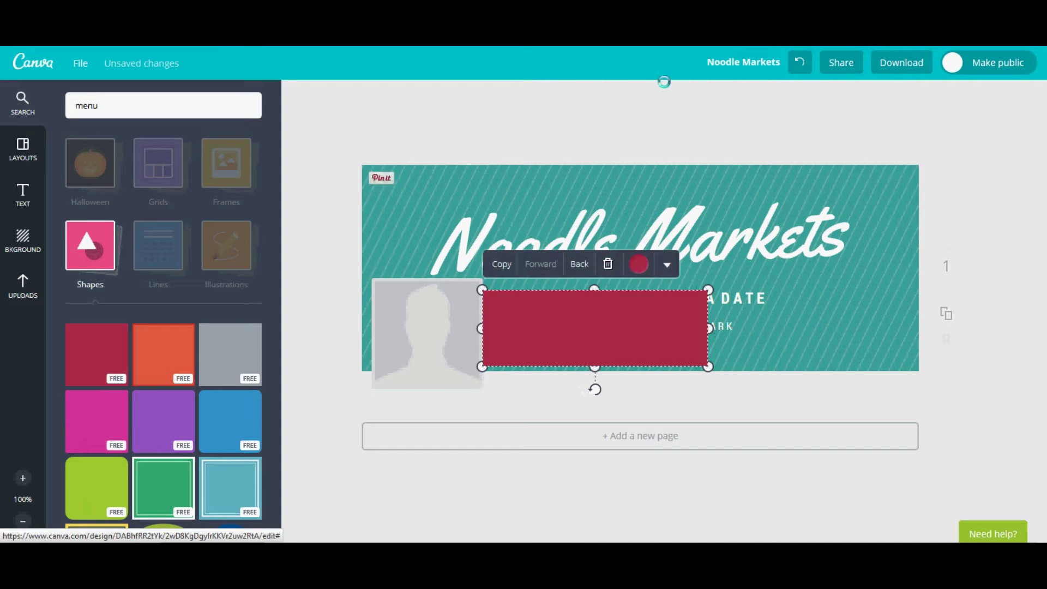
Move the title and the "Take a mate. Take a date" line up, clear of the crimson rectangle
{"action": "left_click", "coordinate": [687, 235]}
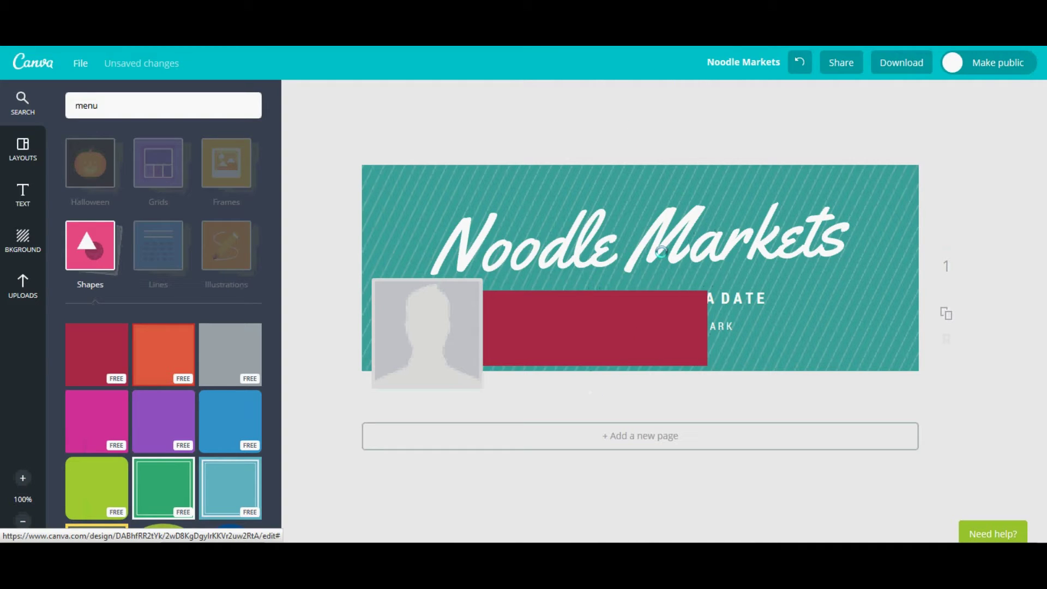
{"action": "left_click_drag", "start_coordinate": [659, 231], "coordinate": [660, 218]}
{"action": "left_click_drag", "start_coordinate": [750, 299], "coordinate": [749, 261]}
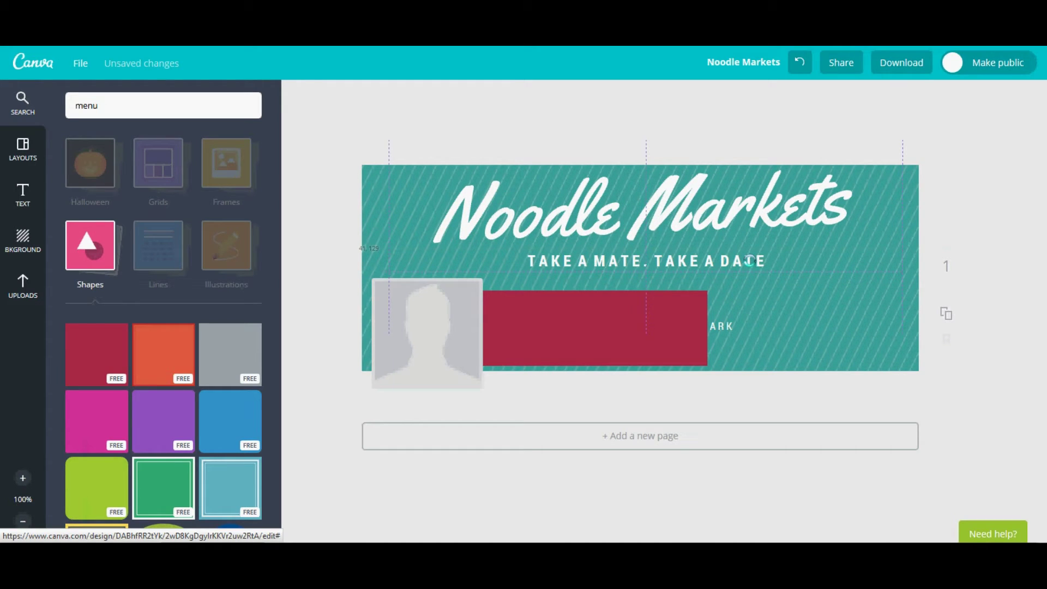
Delete the teal striped background and make the cover's background black
{"action": "left_click", "coordinate": [366, 168]}
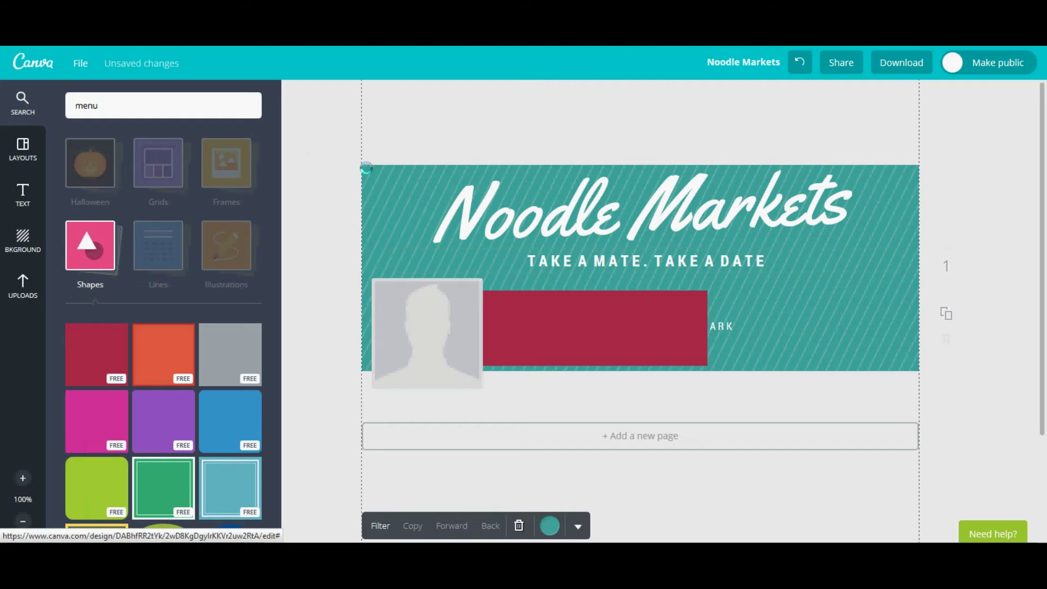
{"action": "key", "text": "Delete"}
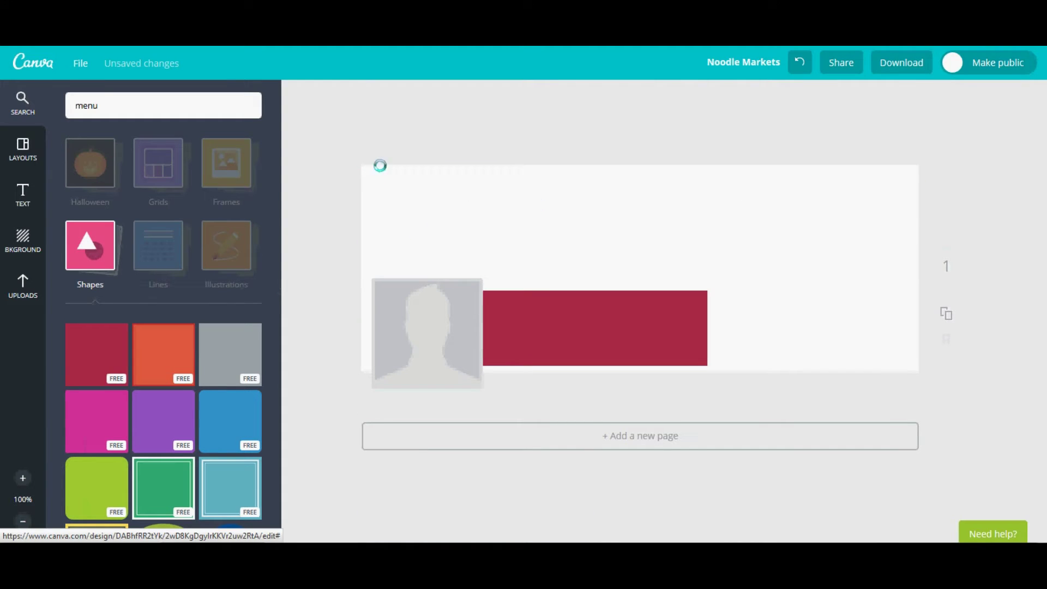
{"action": "left_click", "coordinate": [23, 235]}
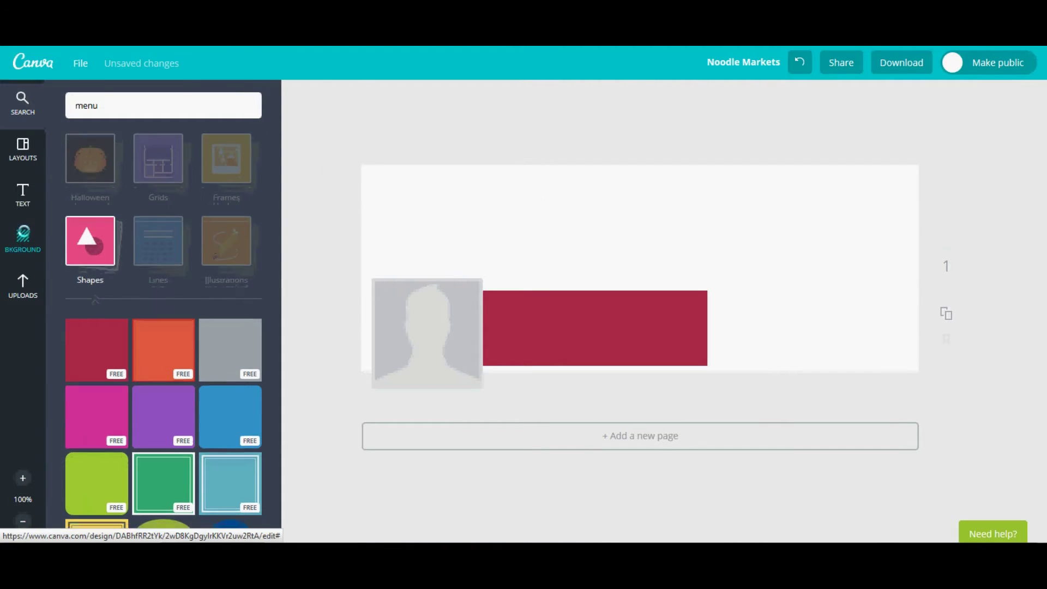
{"action": "left_click", "coordinate": [78, 149]}
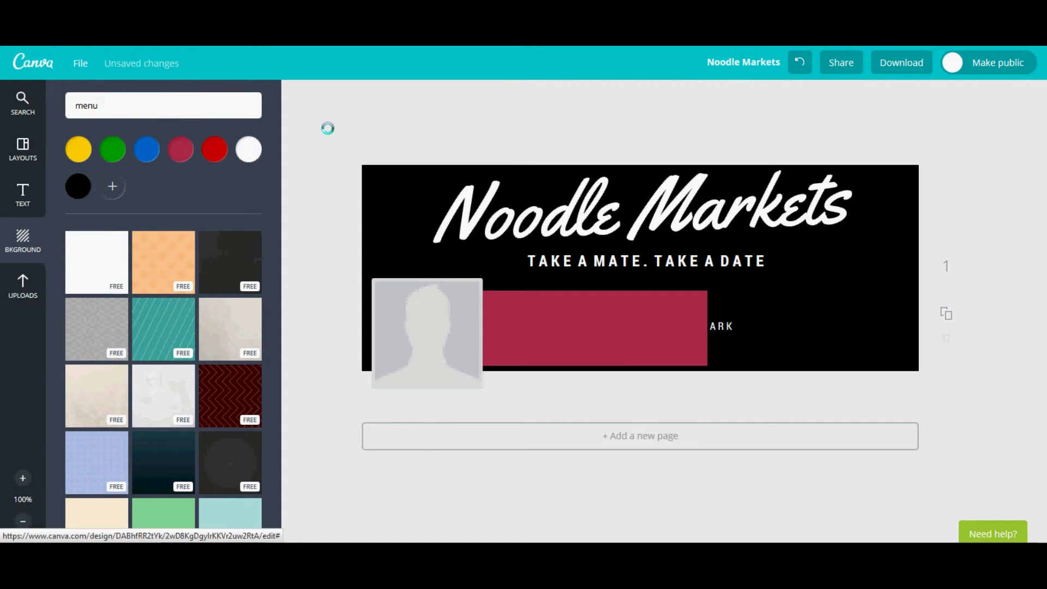
Adjust the tagline's height and move the "September | Redmark Park" line up directly beneath it
{"action": "left_click", "coordinate": [649, 218]}
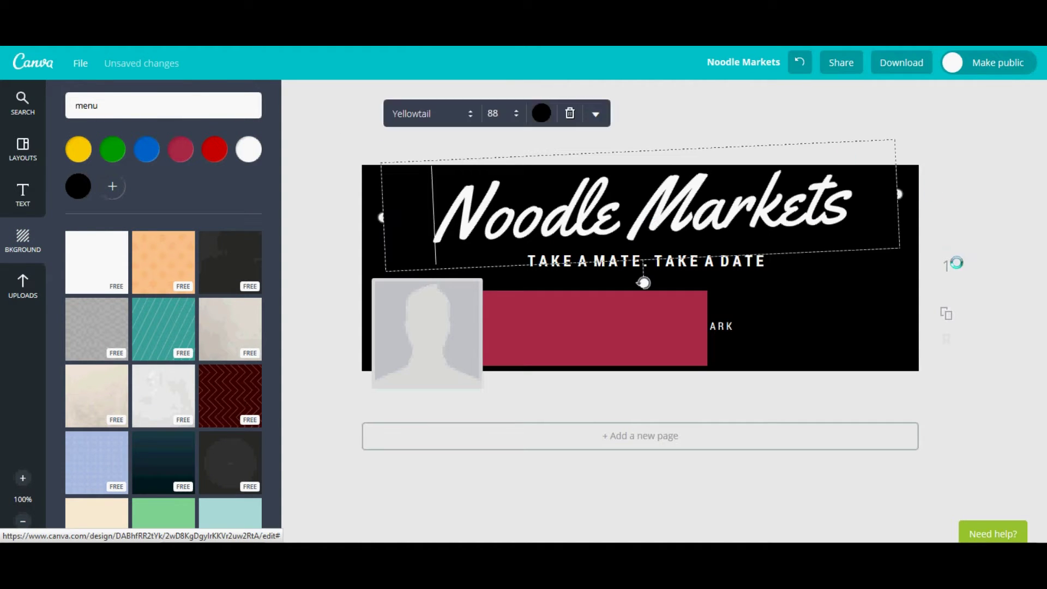
{"action": "left_click", "coordinate": [707, 266]}
{"action": "left_click_drag", "start_coordinate": [706, 260], "coordinate": [706, 259]}
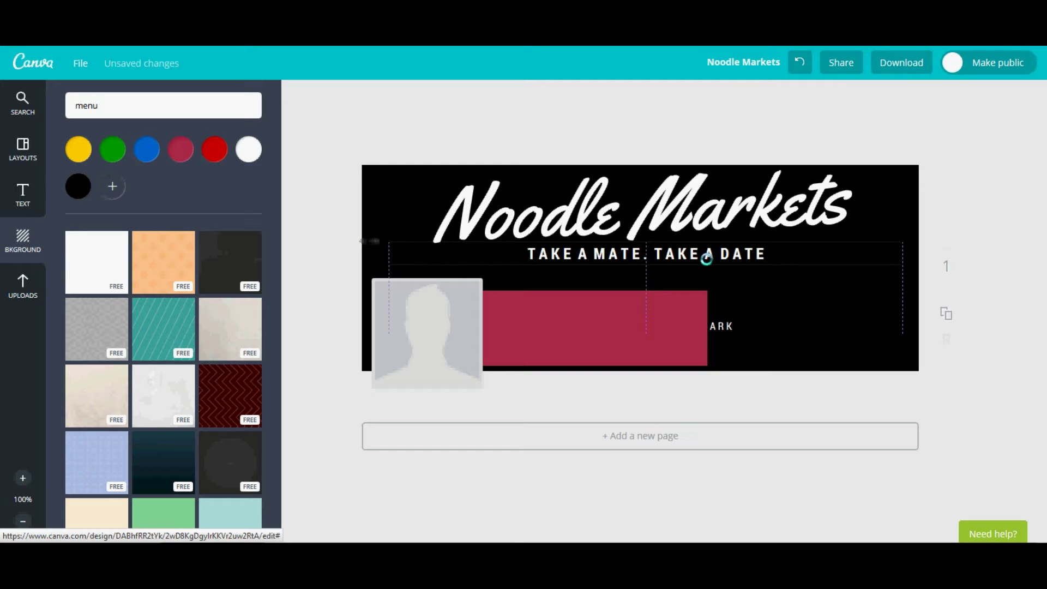
{"action": "left_click_drag", "start_coordinate": [708, 259], "coordinate": [710, 273]}
{"action": "left_click_drag", "start_coordinate": [717, 327], "coordinate": [727, 282]}
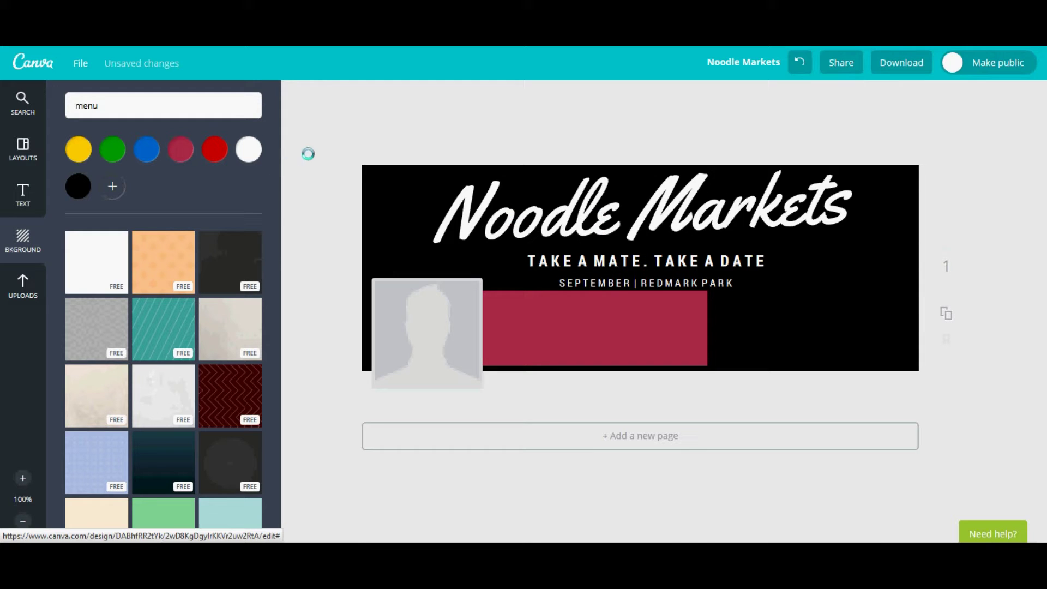
Replace the title text "Noodle Markets" with "Go Jesus!"
{"action": "double_click", "coordinate": [510, 221]}
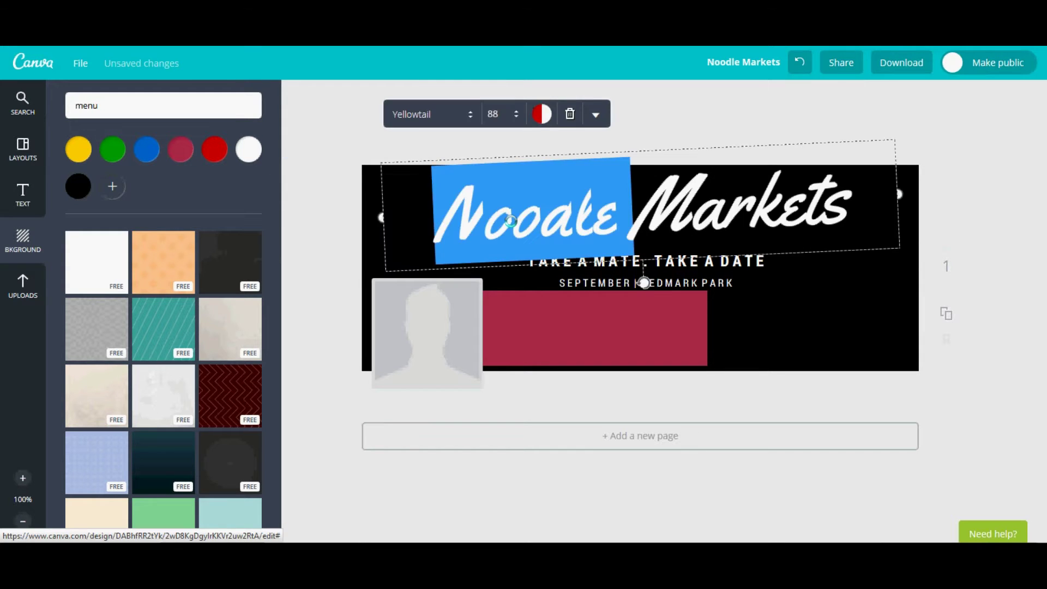
{"action": "left_click_drag", "start_coordinate": [849, 199], "coordinate": [402, 191]}
{"action": "type", "text": "Go Jesus!"}
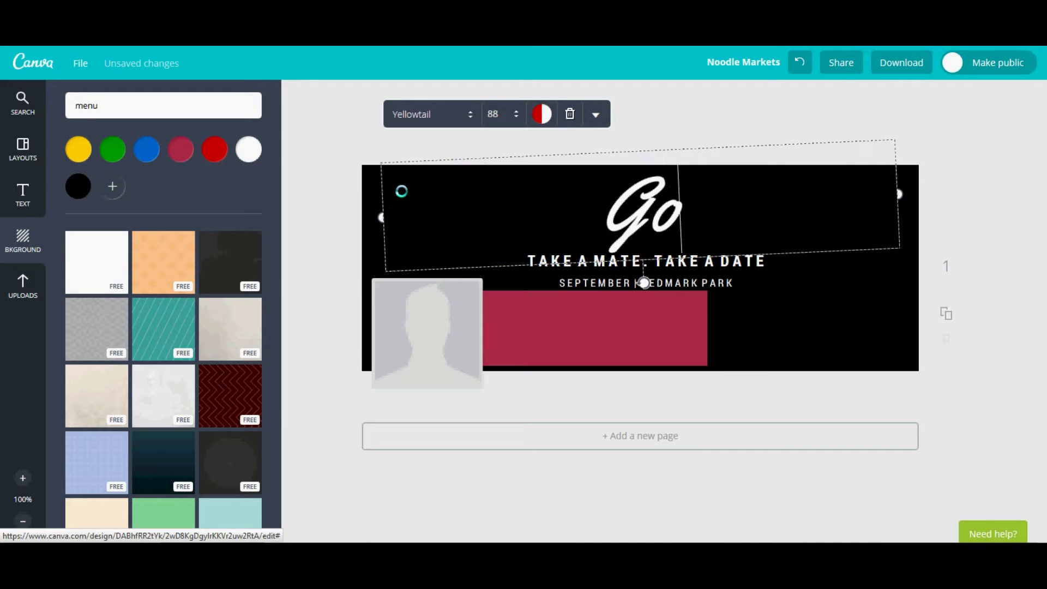
{"action": "left_click", "coordinate": [309, 230]}
Add the stars-and-stripes popsicle from the Illustrations collection and place it at the cover's right end
{"action": "left_click", "coordinate": [23, 103]}
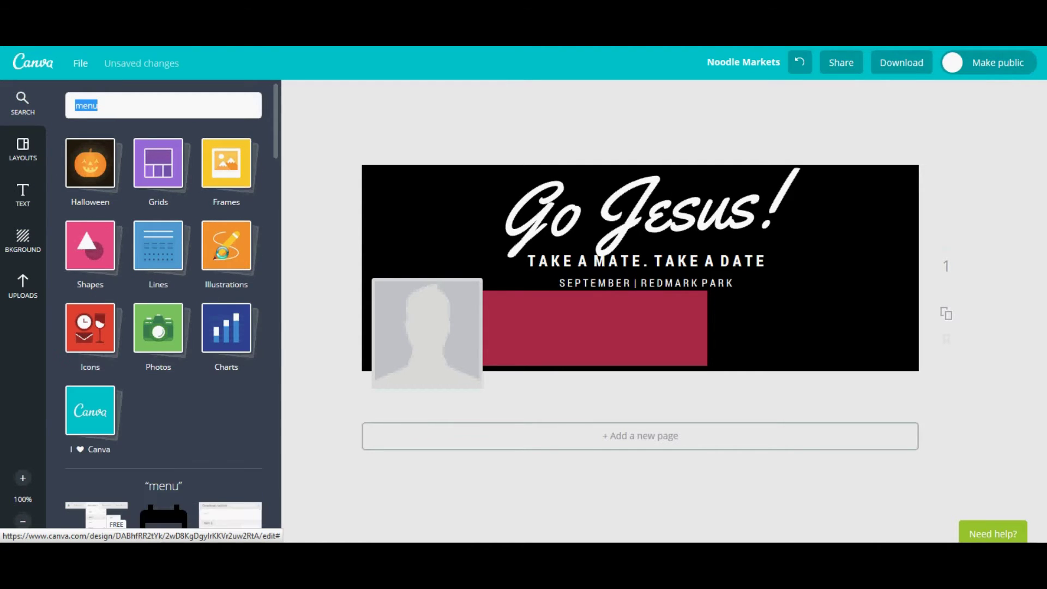
{"action": "left_click", "coordinate": [221, 252]}
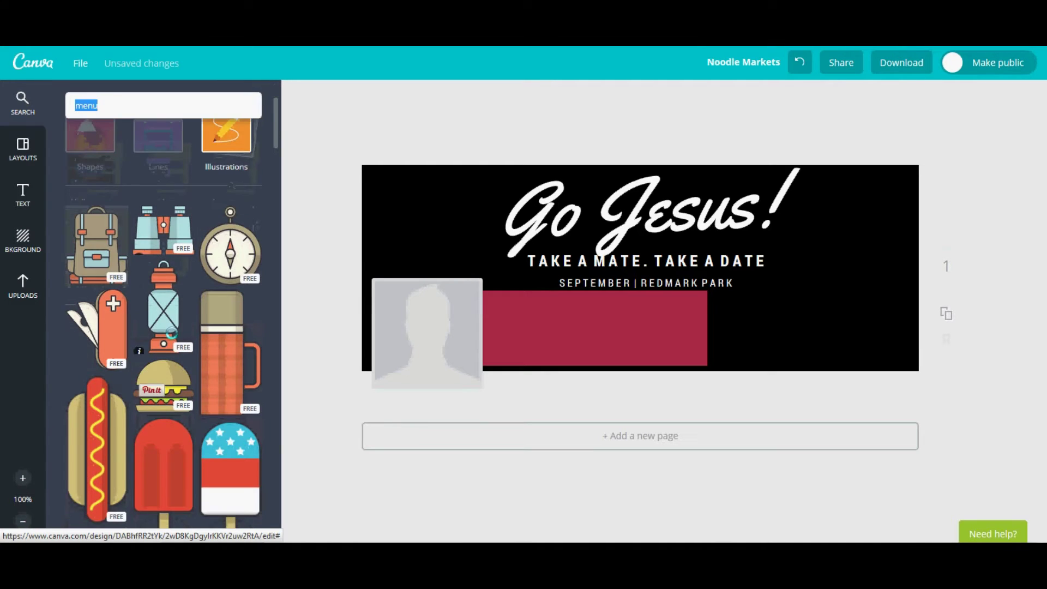
{"action": "scroll", "coordinate": [165, 353], "scroll_direction": "down", "scroll_amount": 3}
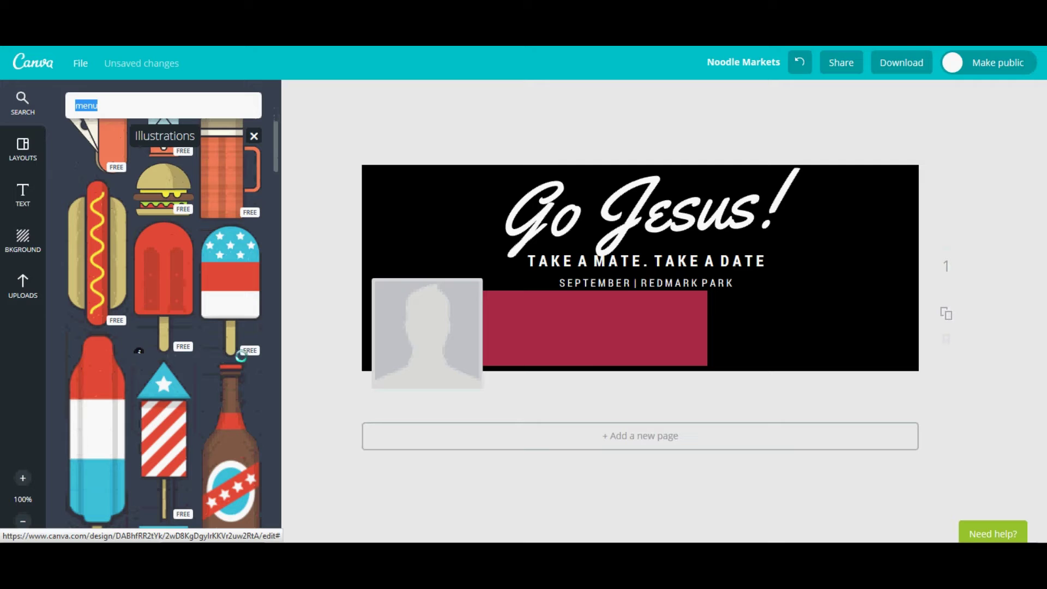
{"action": "left_click_drag", "start_coordinate": [643, 270], "coordinate": [868, 263]}
{"action": "left_click", "coordinate": [294, 236]}
Browse the elements offered in the Charts and Icons collections
{"action": "scroll", "coordinate": [143, 334], "scroll_direction": "up", "scroll_amount": 5}
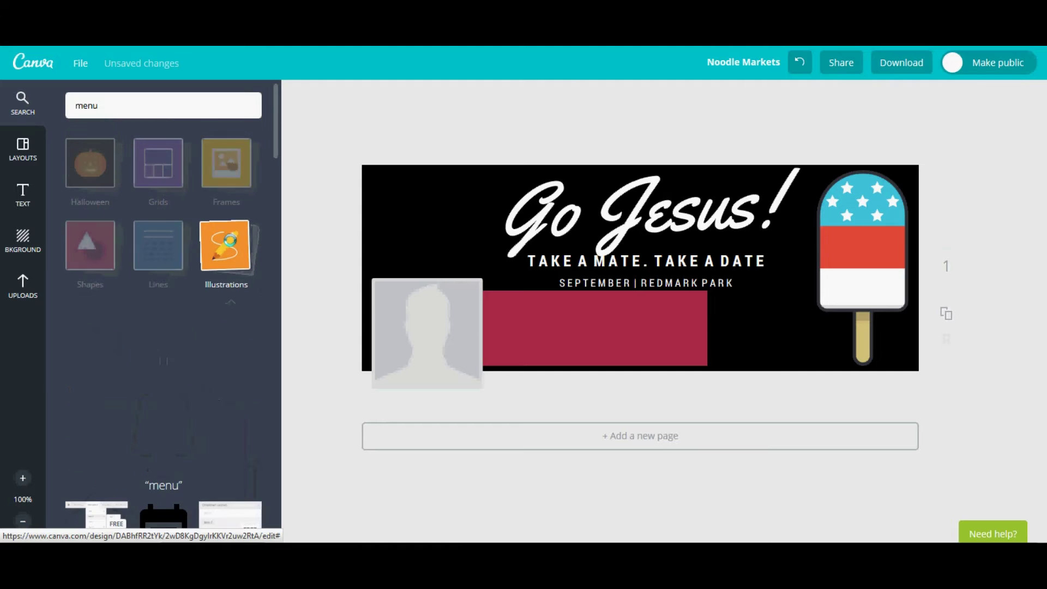
{"action": "left_click", "coordinate": [218, 334]}
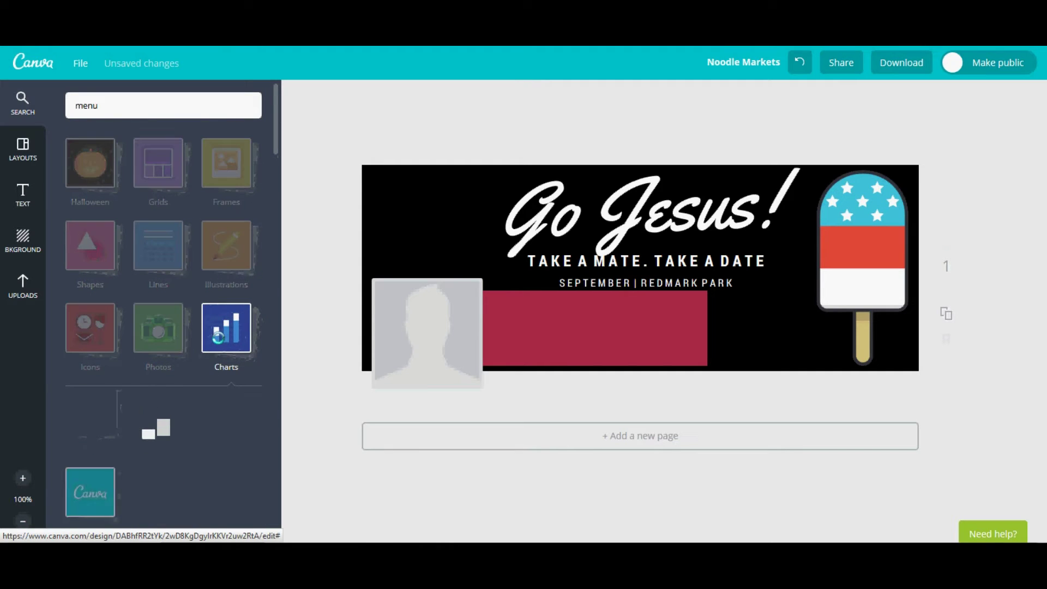
{"action": "scroll", "coordinate": [172, 304], "scroll_direction": "down", "scroll_amount": 6}
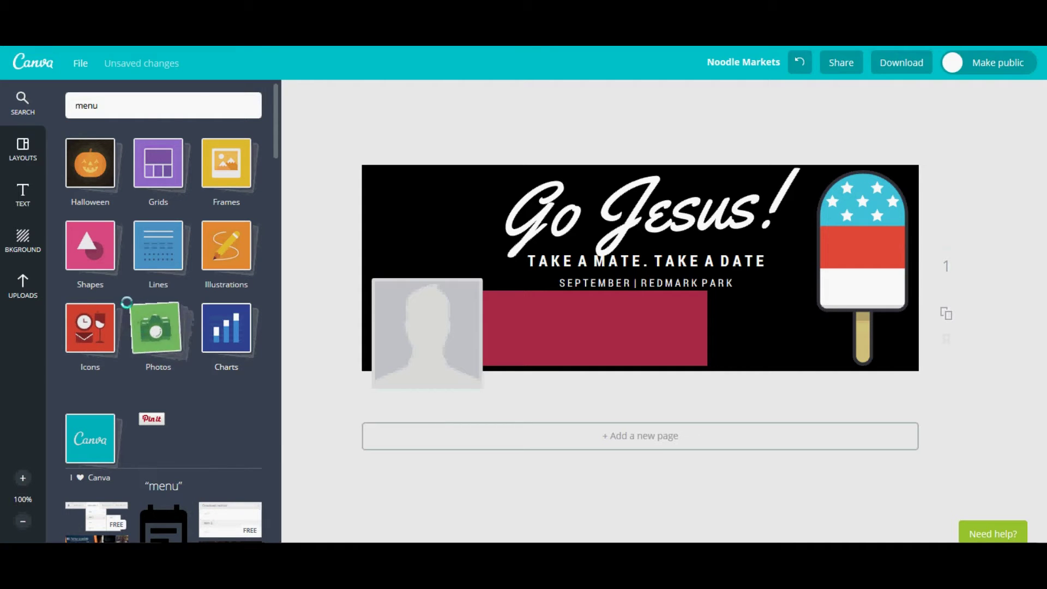
{"action": "scroll", "coordinate": [137, 328], "scroll_direction": "down", "scroll_amount": 2}
{"action": "left_click", "coordinate": [81, 245]}
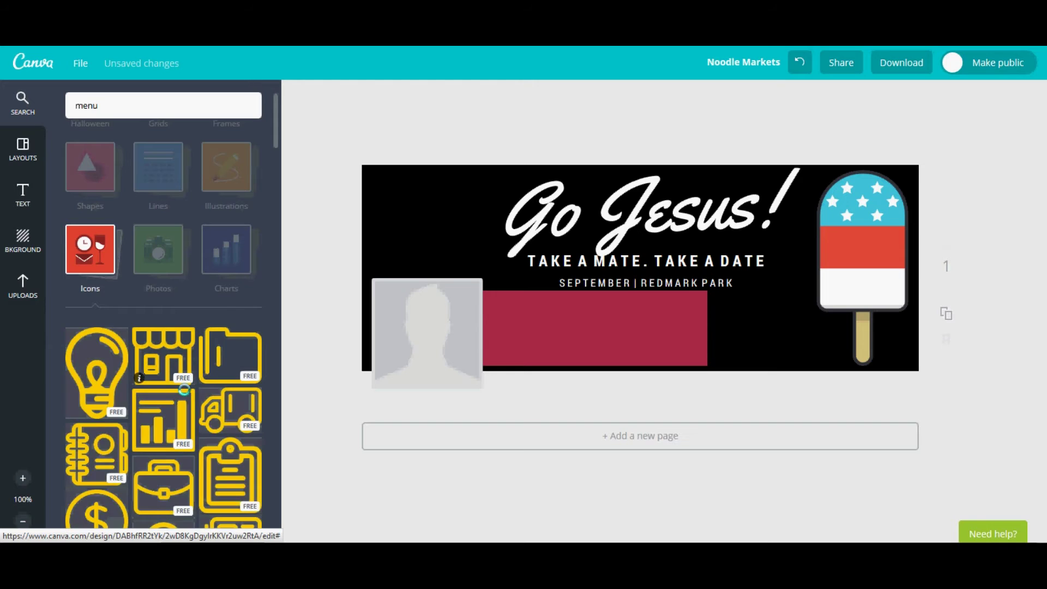
{"action": "scroll", "coordinate": [186, 381], "scroll_direction": "down", "scroll_amount": 10}
{"action": "scroll", "coordinate": [167, 192], "scroll_direction": "down", "scroll_amount": 2}
Search the elements for "twitter" and place the blue starburst Twitter badge, shrunk, in the cover's upper-left corner
{"action": "left_click", "coordinate": [166, 111]}
{"action": "type", "text": "ti"}
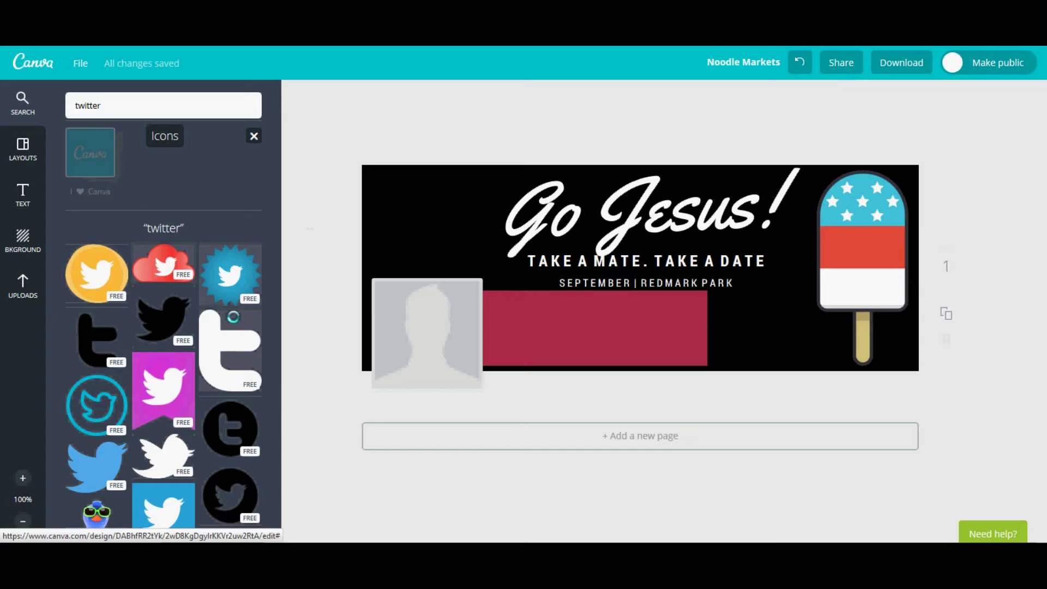
{"action": "left_click", "coordinate": [248, 289]}
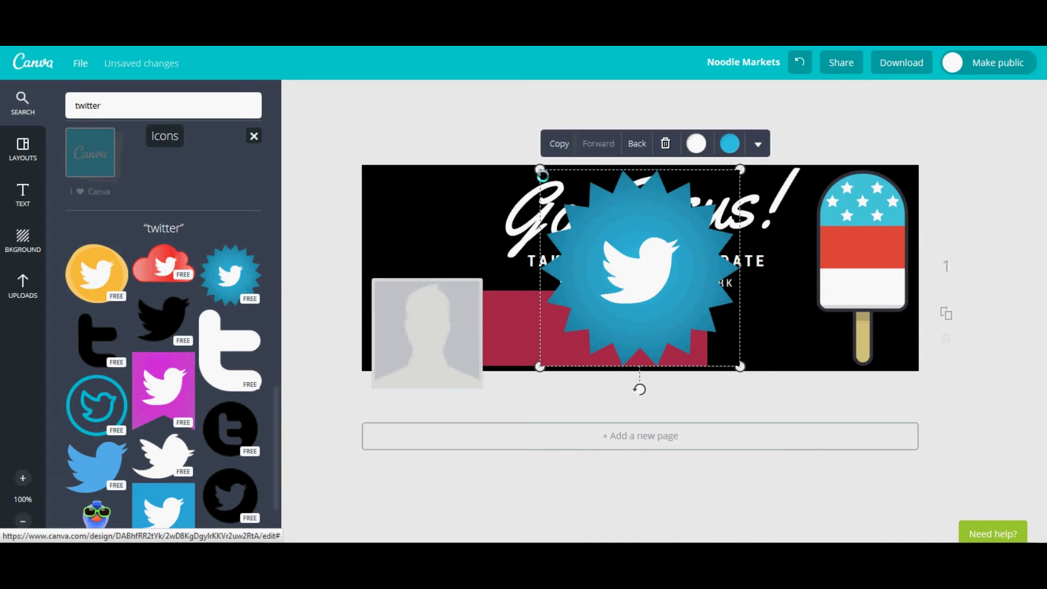
{"action": "left_click_drag", "start_coordinate": [626, 234], "coordinate": [391, 197]}
{"action": "left_click", "coordinate": [314, 128]}
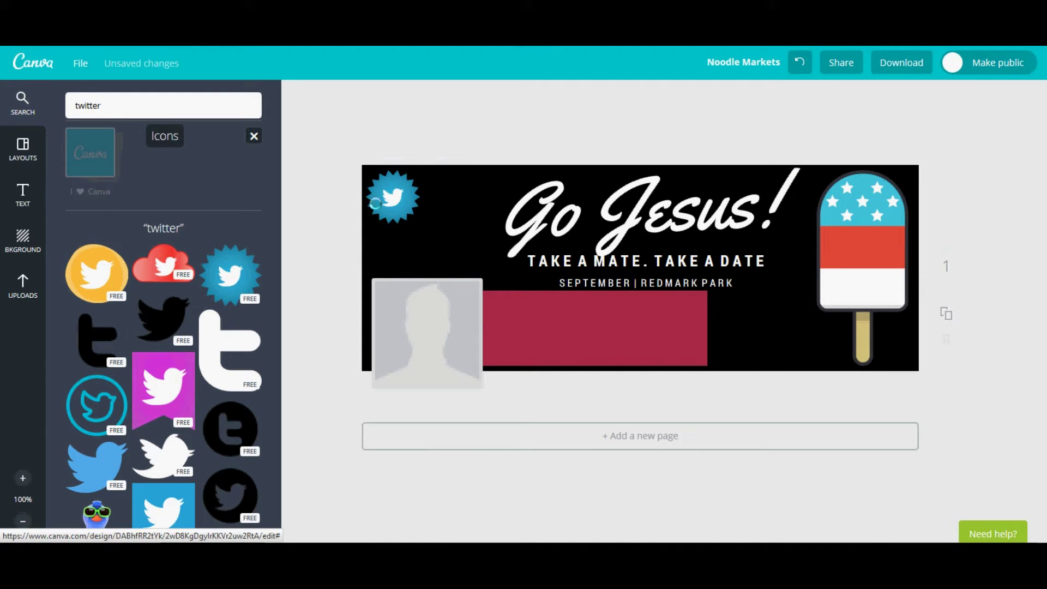
{"action": "scroll", "coordinate": [168, 341], "scroll_direction": "down", "scroll_amount": 2}
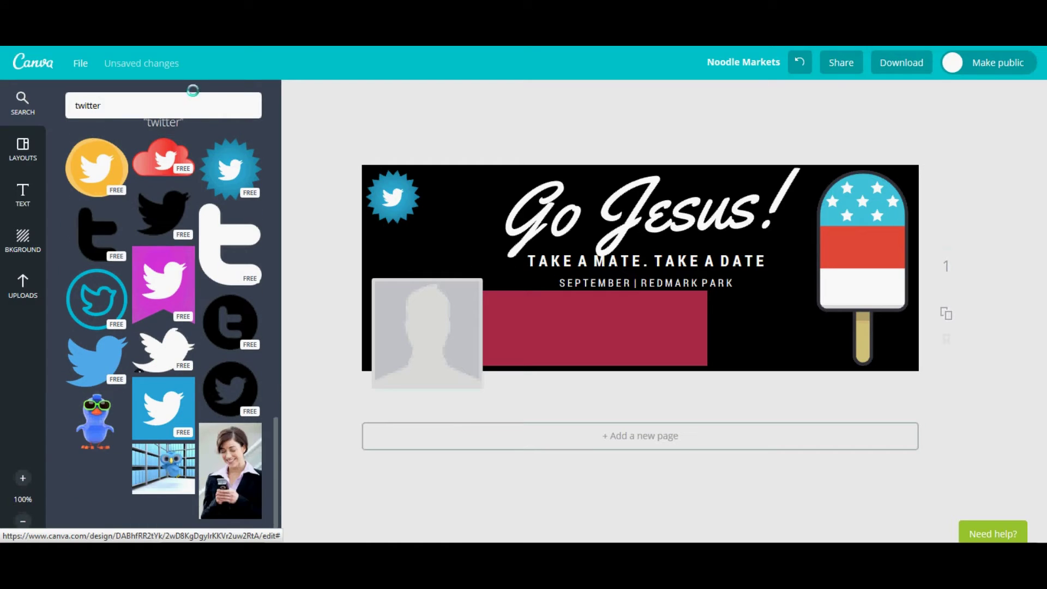
{"action": "double_click", "coordinate": [168, 110]}
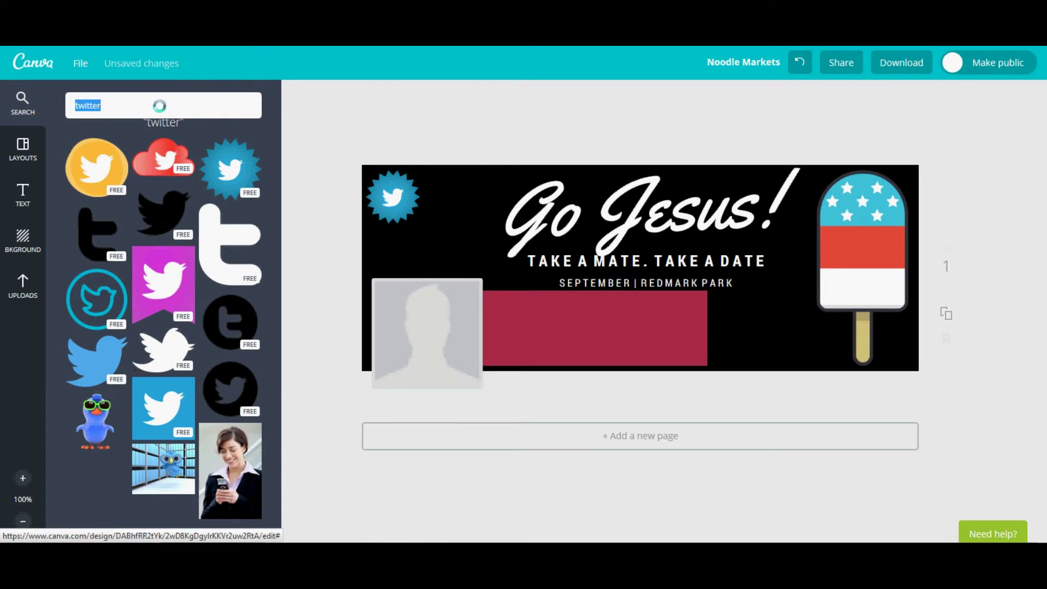
{"action": "left_click", "coordinate": [321, 114]}
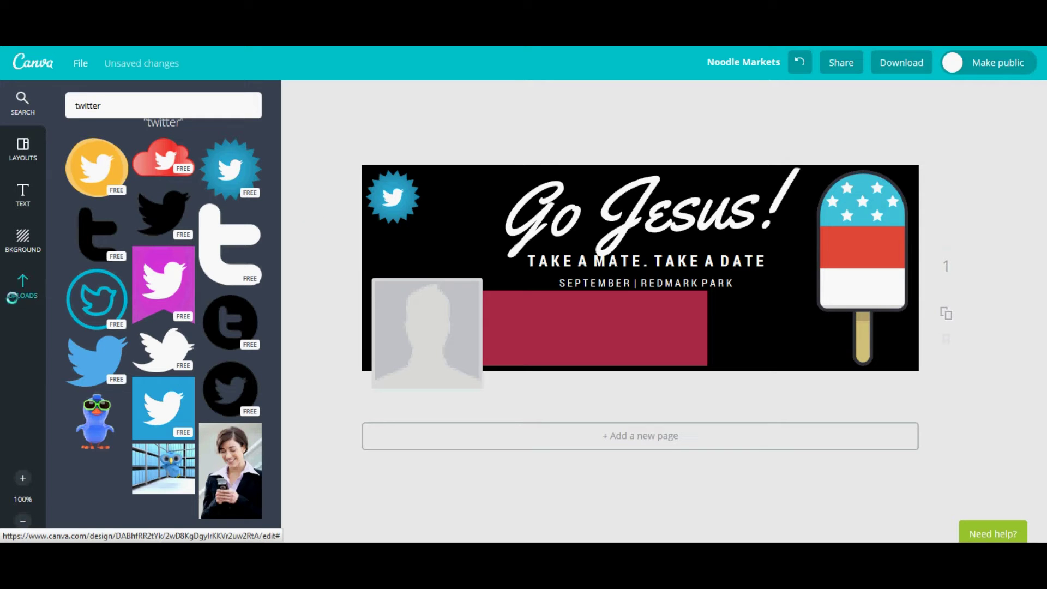
{"action": "scroll", "coordinate": [164, 327], "scroll_direction": "down", "scroll_amount": 6}
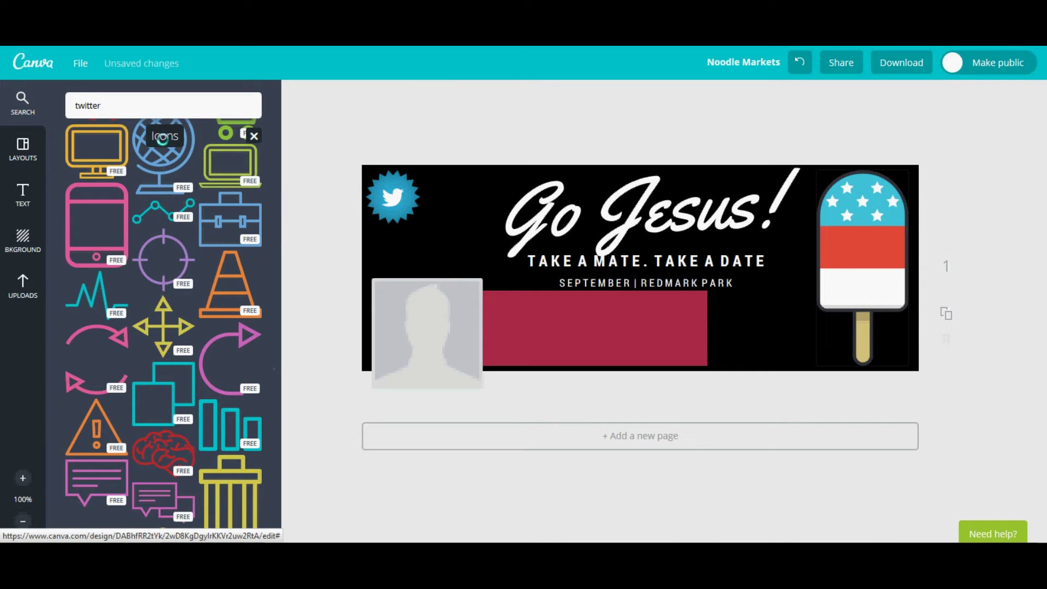
Delete the tagline and the "September | Redmark Park" line from the cover, and browse the ready-made text styles
{"action": "left_click", "coordinate": [22, 193]}
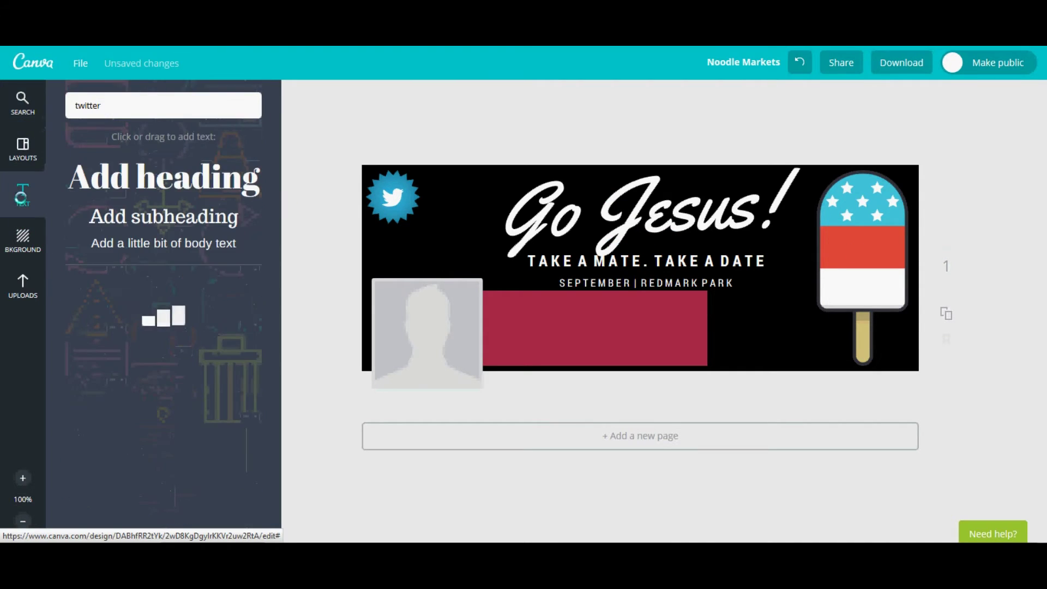
{"action": "left_click", "coordinate": [644, 248]}
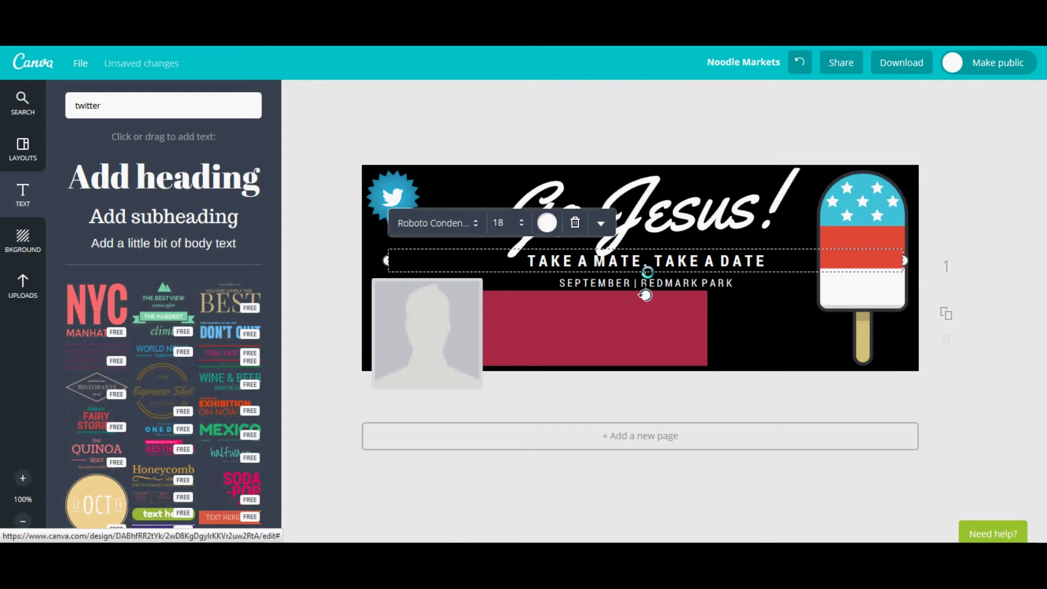
{"action": "key", "text": "Delete"}
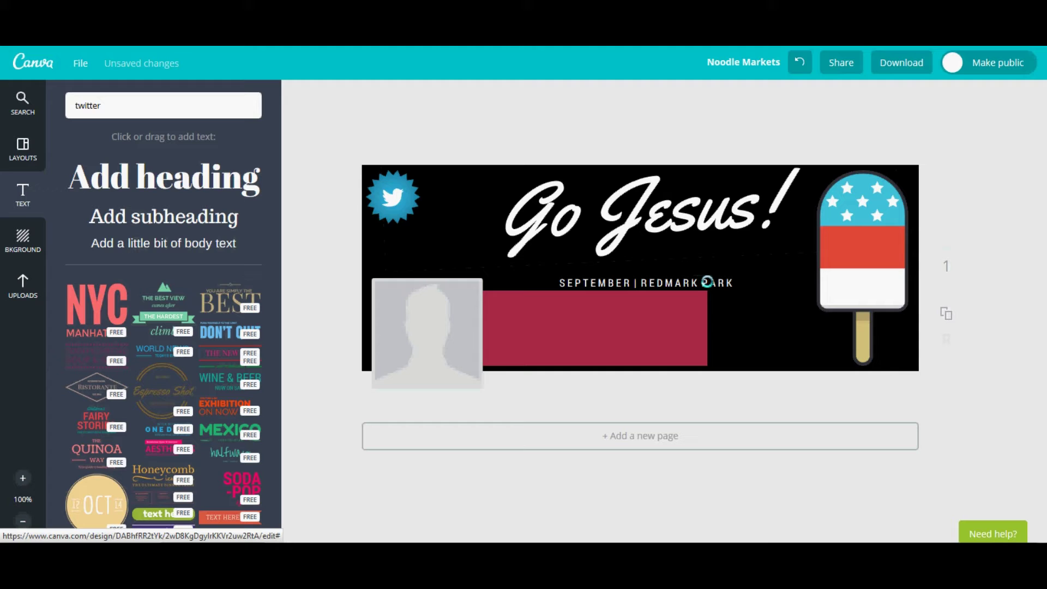
{"action": "left_click", "coordinate": [707, 275]}
{"action": "left_click", "coordinate": [622, 260]}
{"action": "left_click", "coordinate": [643, 283]}
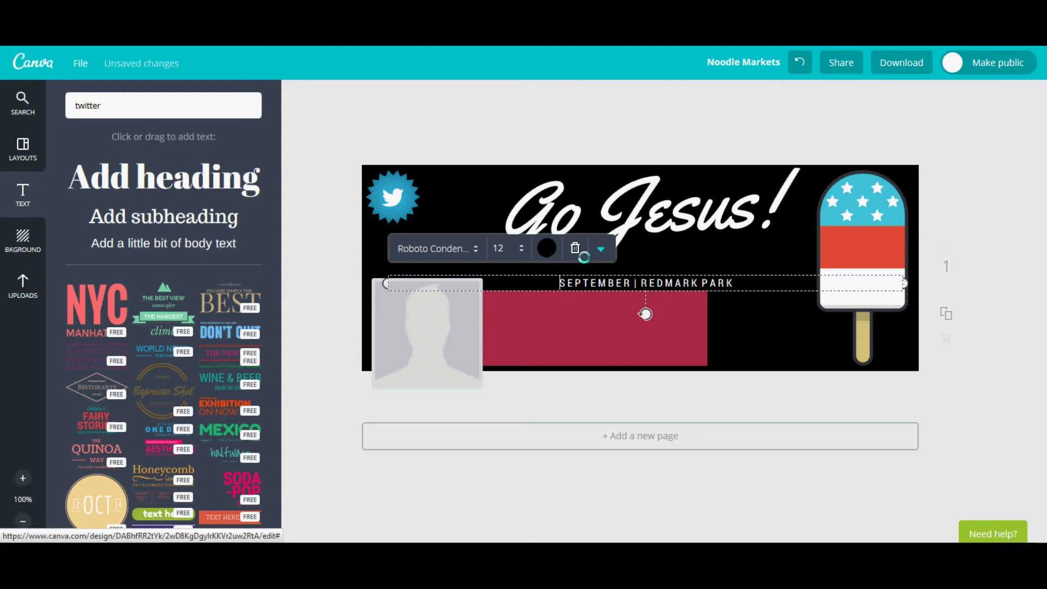
{"action": "key", "text": "Delete"}
{"action": "scroll", "coordinate": [143, 266], "scroll_direction": "down", "scroll_amount": 3}
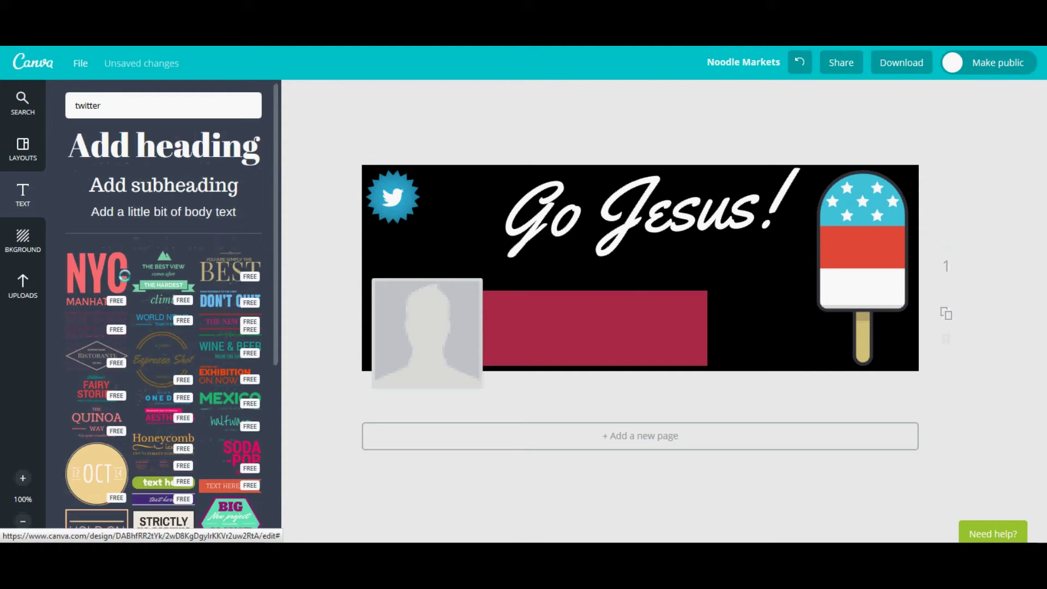
Try a red ready-made text style on the cover, and delete it again
{"action": "left_click", "coordinate": [253, 196]}
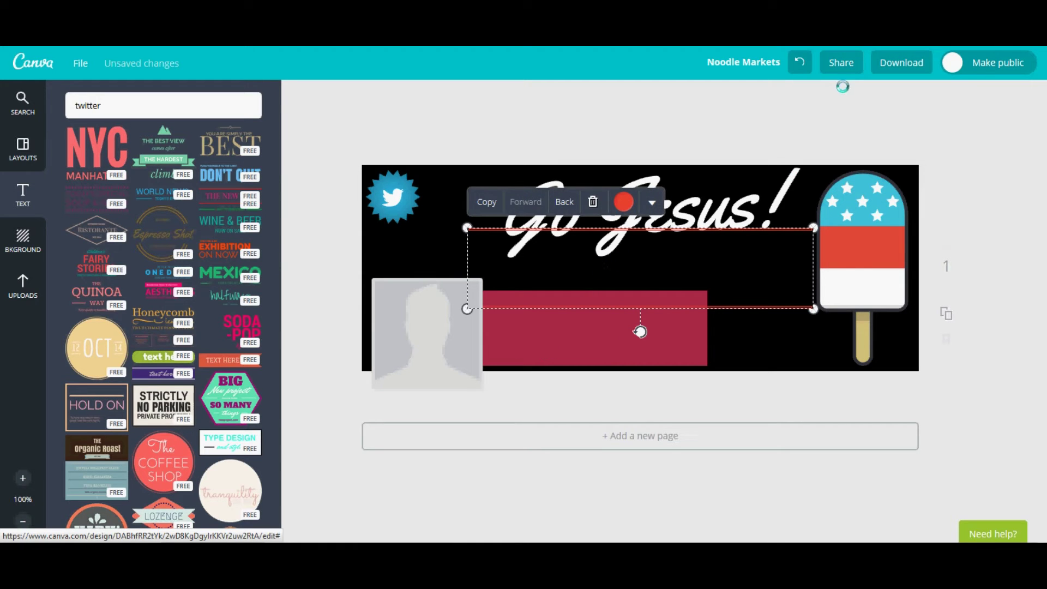
{"action": "key", "text": "Delete"}
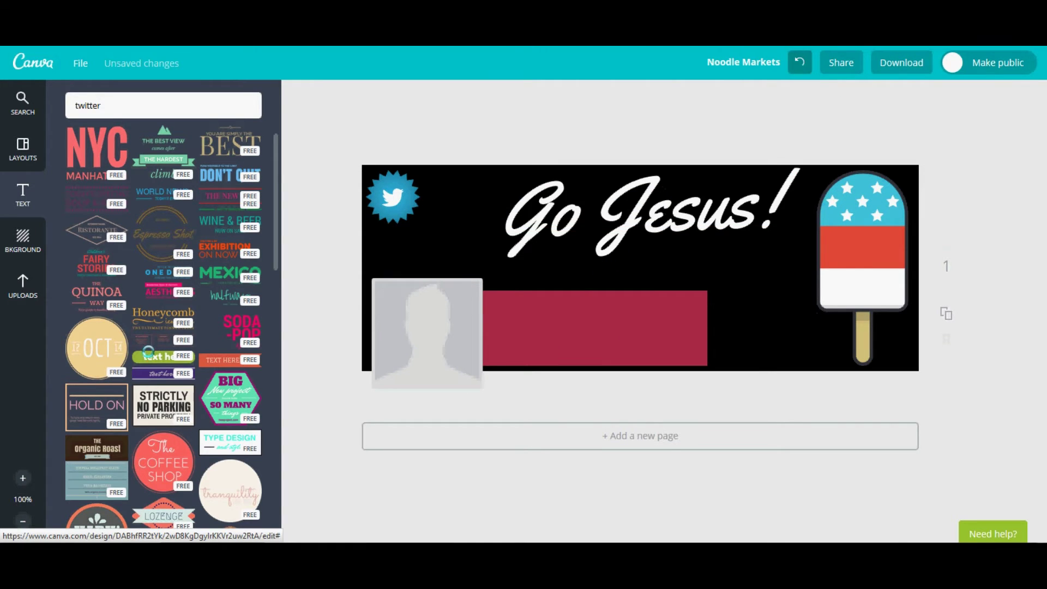
{"action": "scroll", "coordinate": [150, 326], "scroll_direction": "up", "scroll_amount": 3}
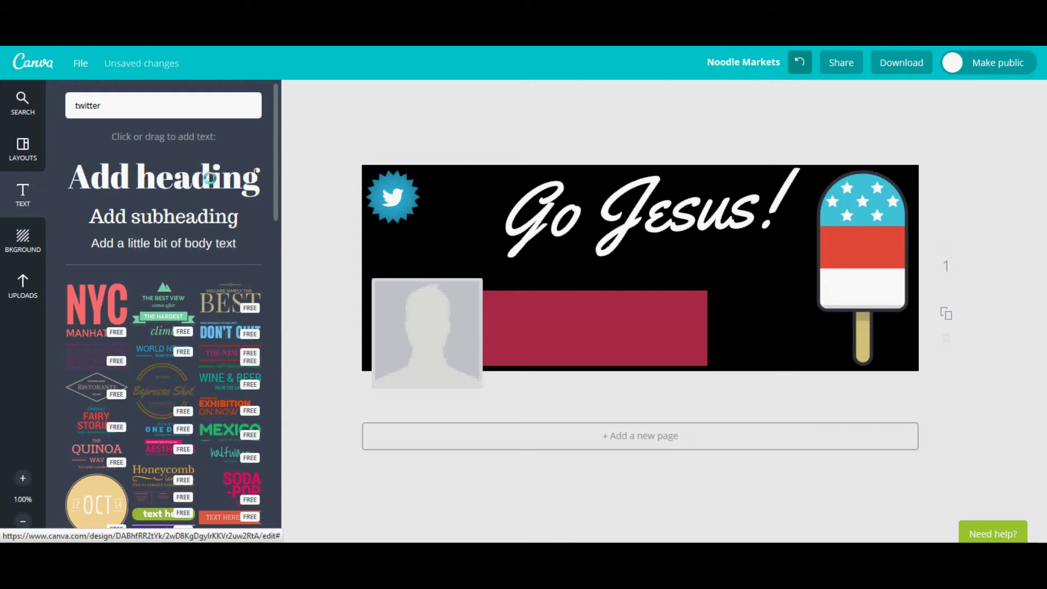
Add a heading below "Go Jesus!" and recolour all its text dark red using a custom colour code
{"action": "left_click", "coordinate": [219, 174]}
{"action": "left_click", "coordinate": [598, 298]}
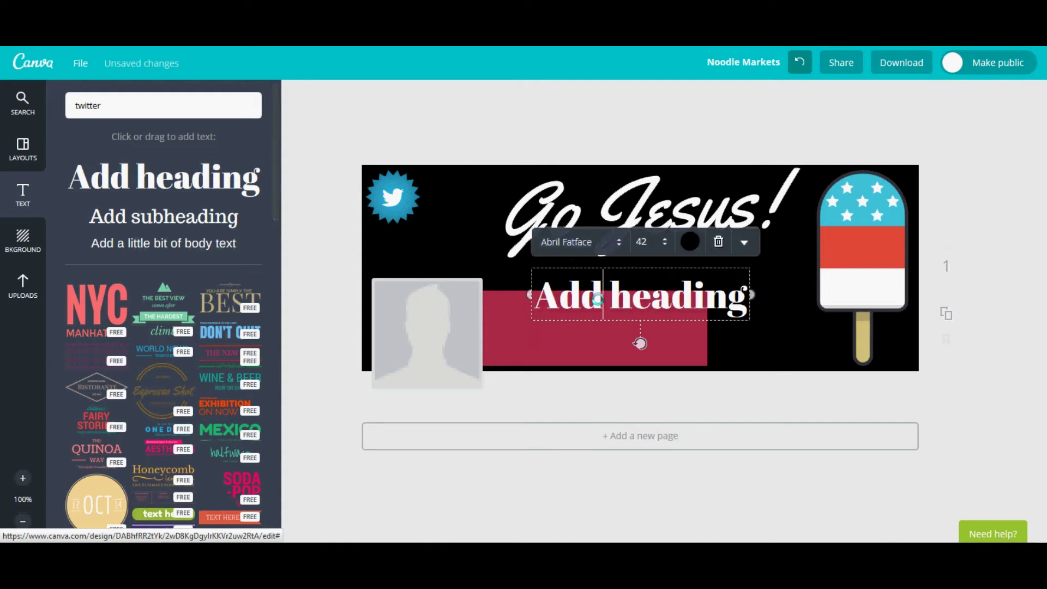
{"action": "key", "text": "ctrl+a"}
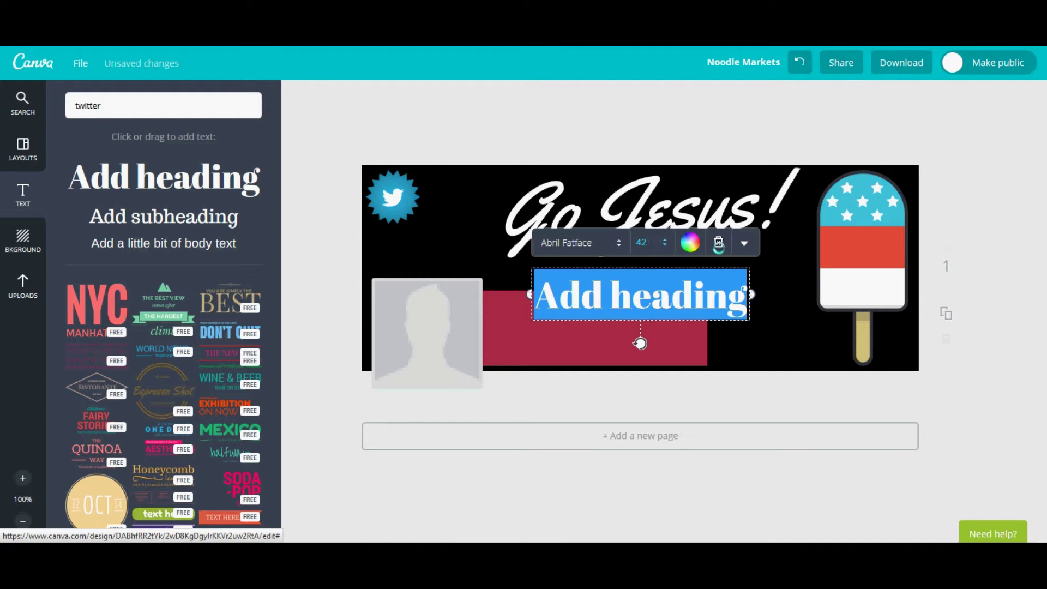
{"action": "left_click", "coordinate": [691, 243]}
{"action": "left_click", "coordinate": [742, 210]}
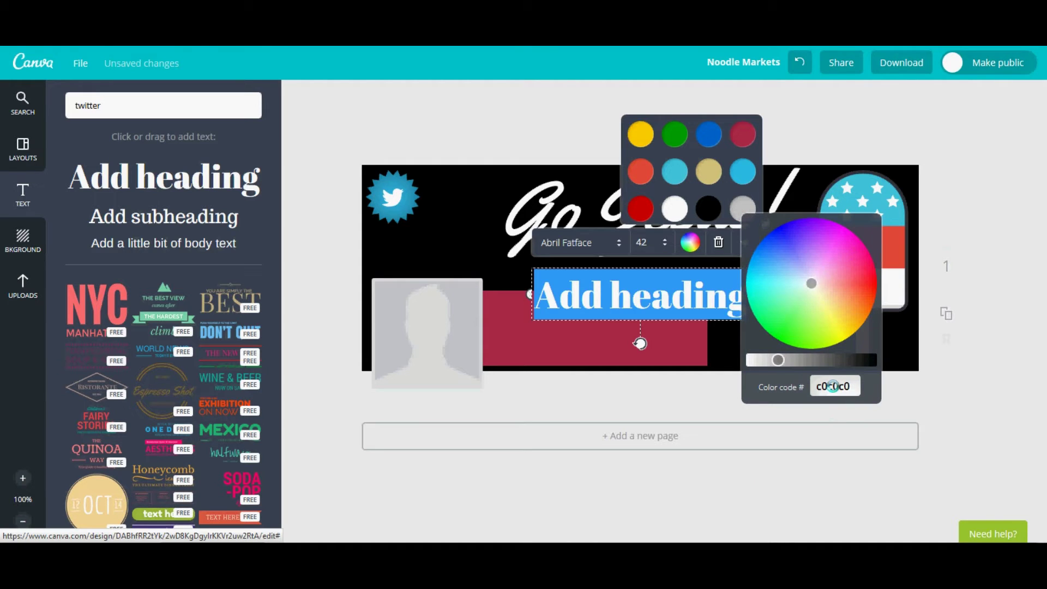
{"action": "double_click", "coordinate": [833, 386]}
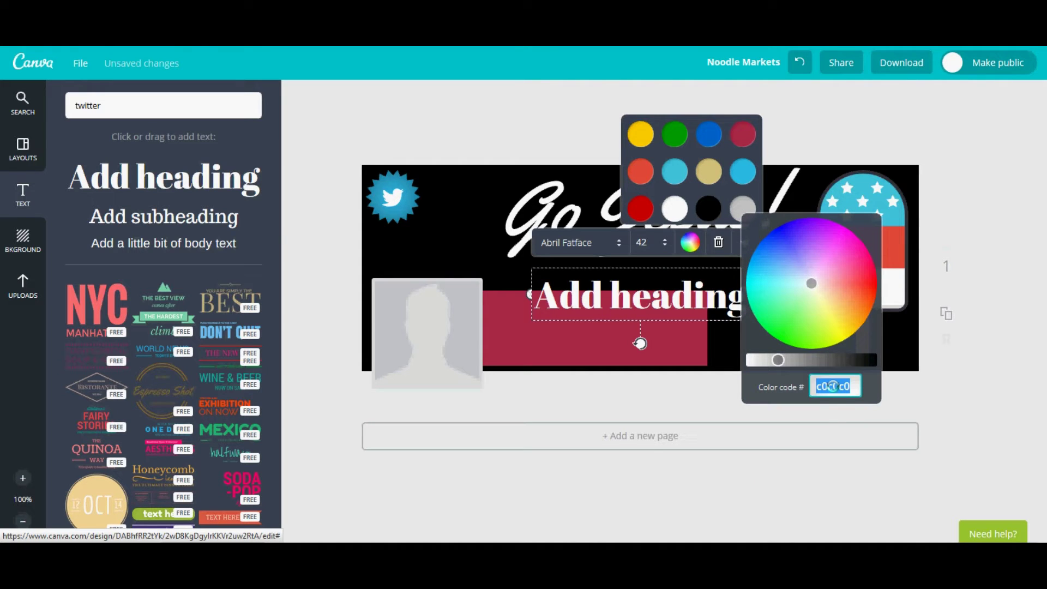
{"action": "type", "text": "8"}
{"action": "key", "text": "Return"}
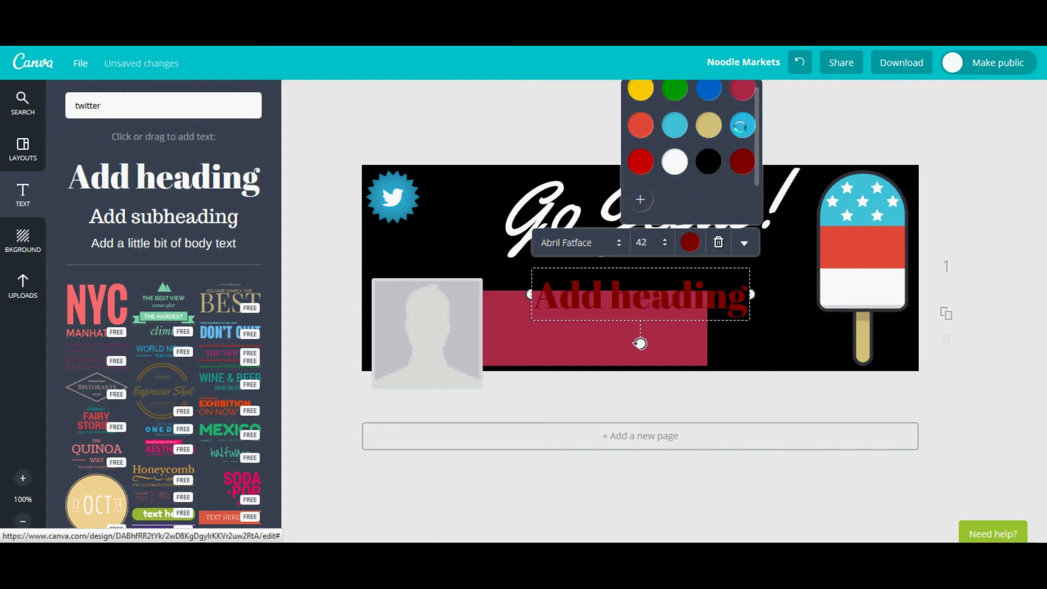
Recolour the heading light blue, and delete it from the cover
{"action": "left_click", "coordinate": [743, 125]}
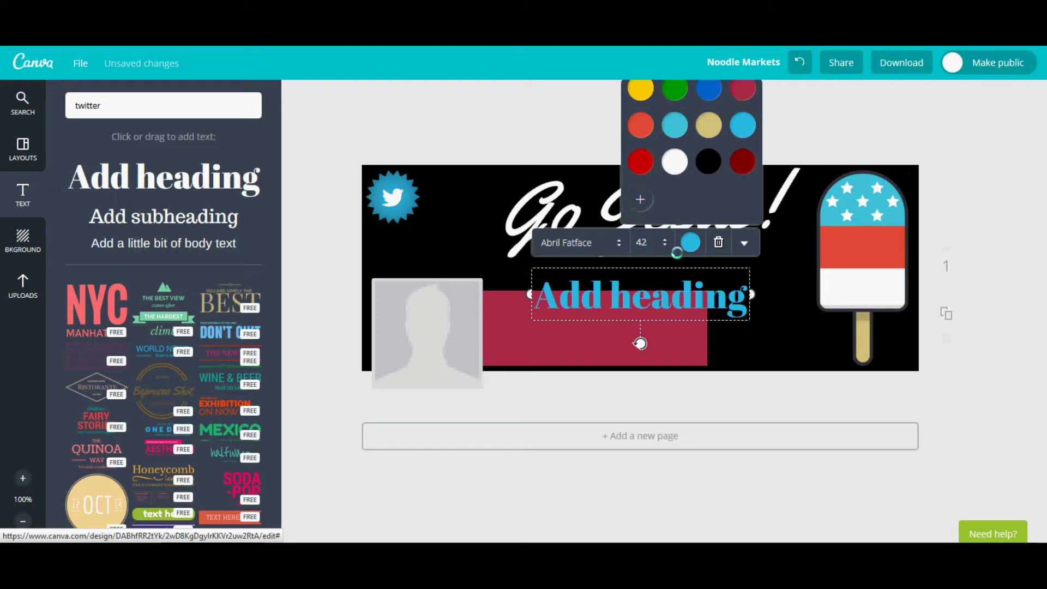
{"action": "key", "text": "Delete"}
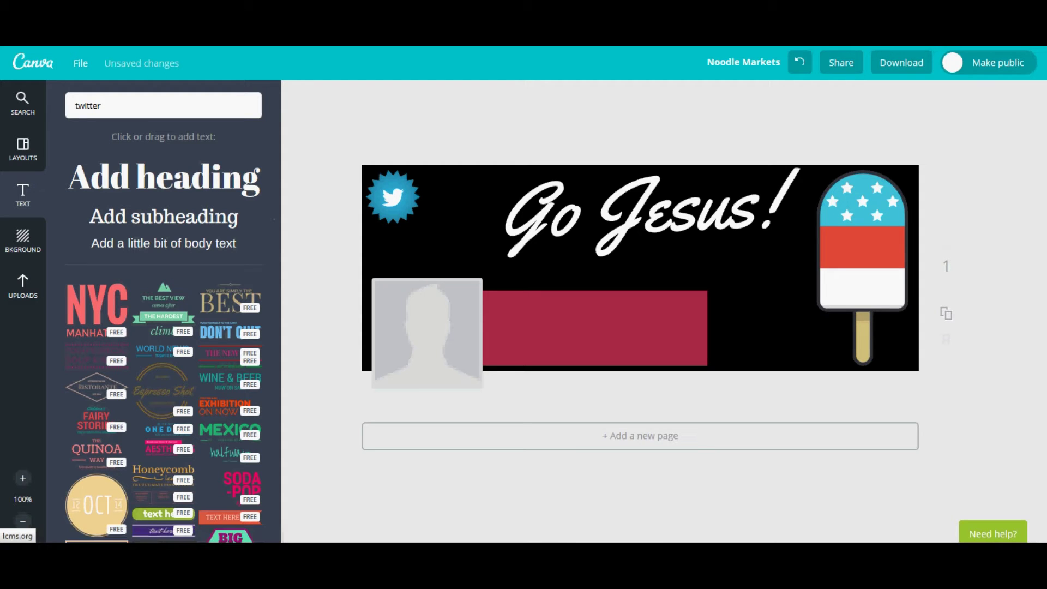
Return to the overview of saved designs and open the "Sermons 300x300" design
{"action": "key", "text": "alt+Left"}
{"action": "key", "text": "Return"}
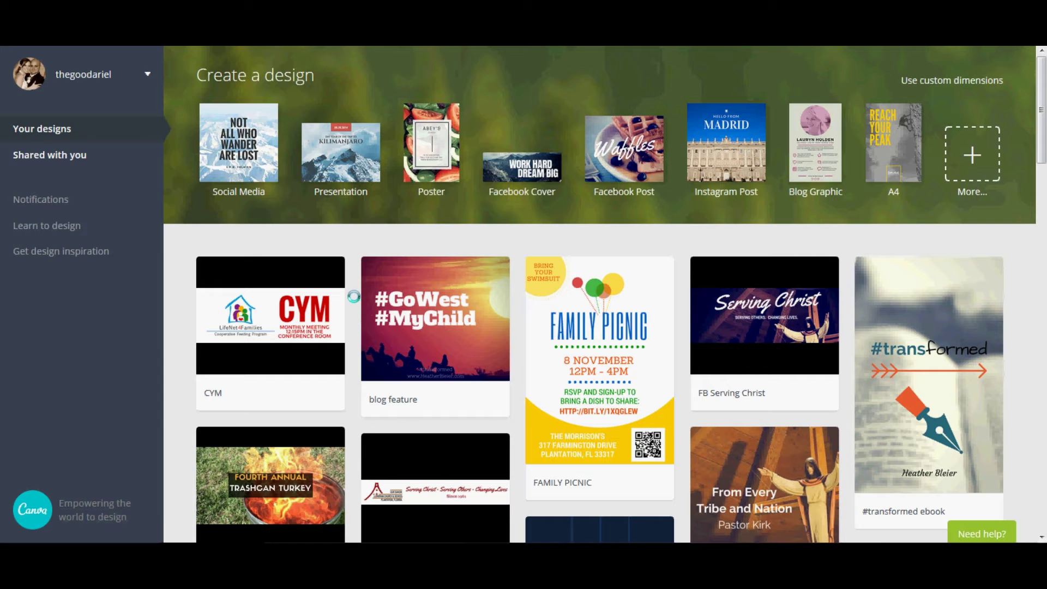
{"action": "scroll", "coordinate": [353, 296], "scroll_direction": "down", "scroll_amount": 3}
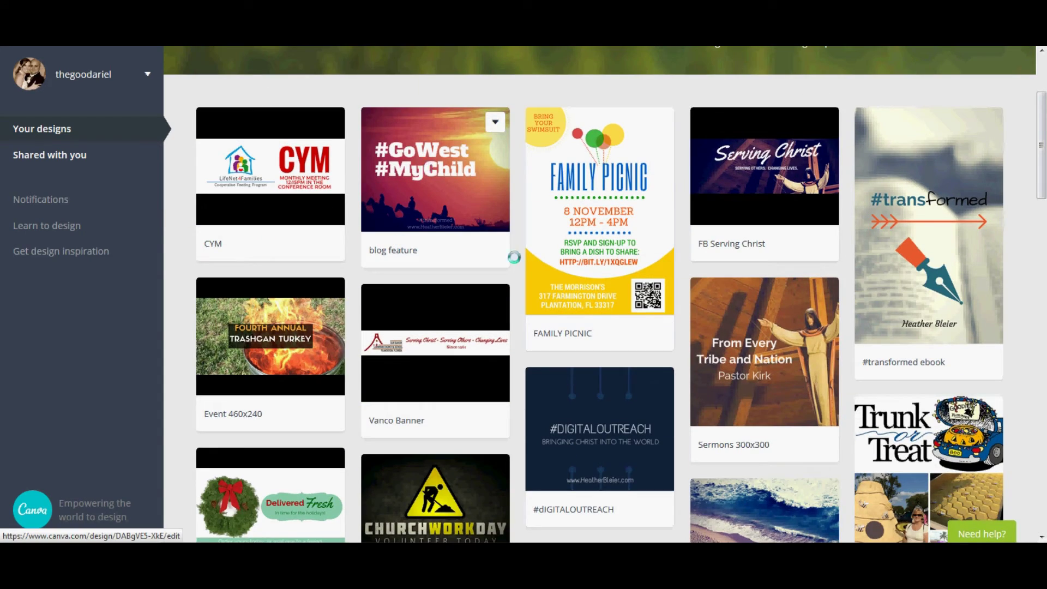
{"action": "scroll", "coordinate": [710, 327], "scroll_direction": "down", "scroll_amount": 1}
{"action": "scroll", "coordinate": [745, 334], "scroll_direction": "down", "scroll_amount": 4}
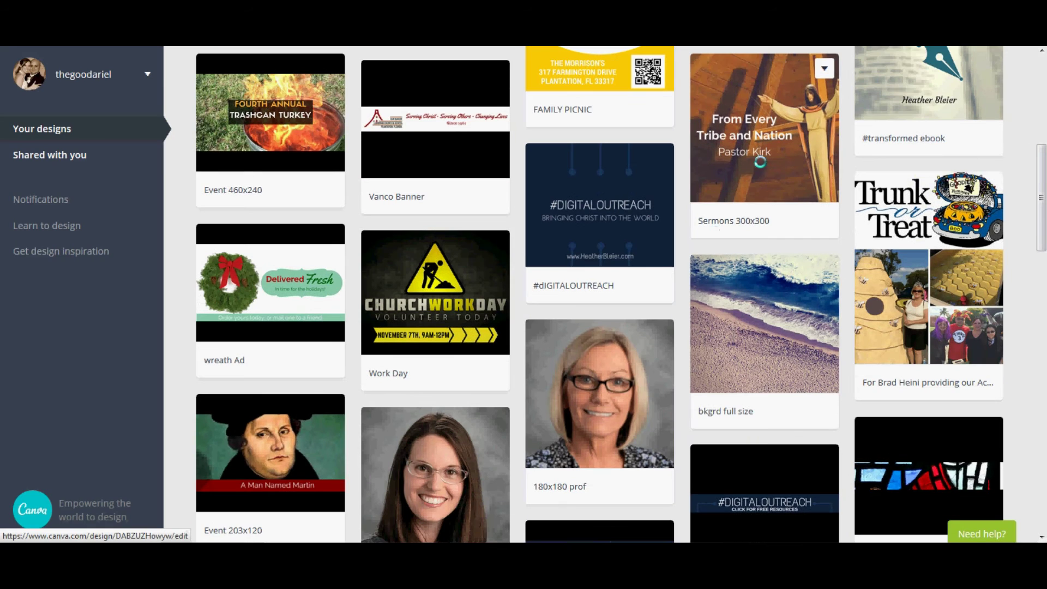
{"action": "left_click", "coordinate": [747, 142]}
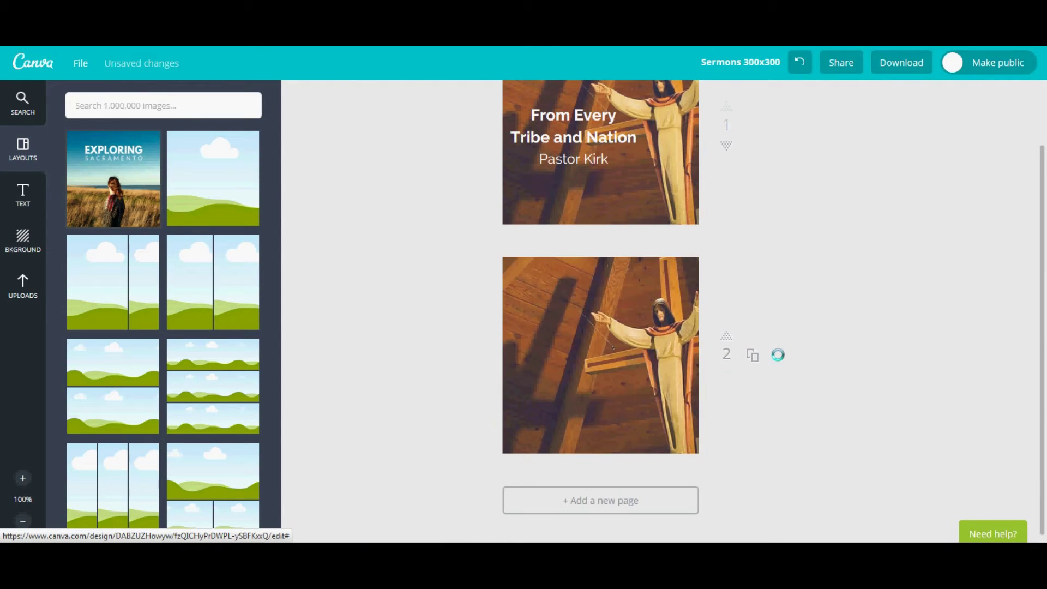
Delete page 2 of the sermon design and duplicate page 1, including its title and speaker text, as the new second page
{"action": "left_click", "coordinate": [778, 354]}
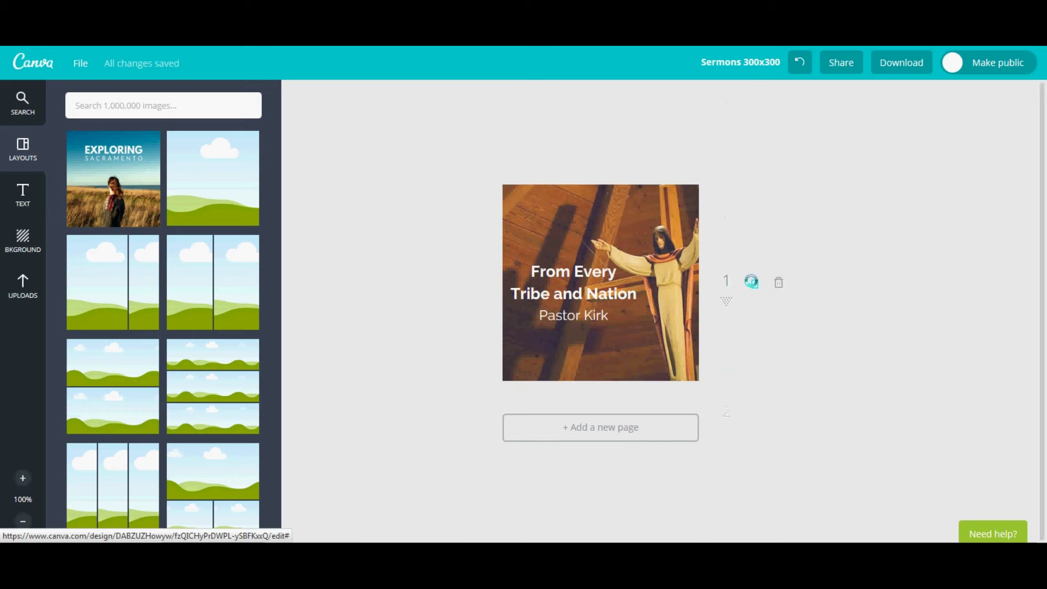
{"action": "left_click", "coordinate": [751, 281]}
{"action": "scroll", "coordinate": [490, 404], "scroll_direction": "down", "scroll_amount": 3}
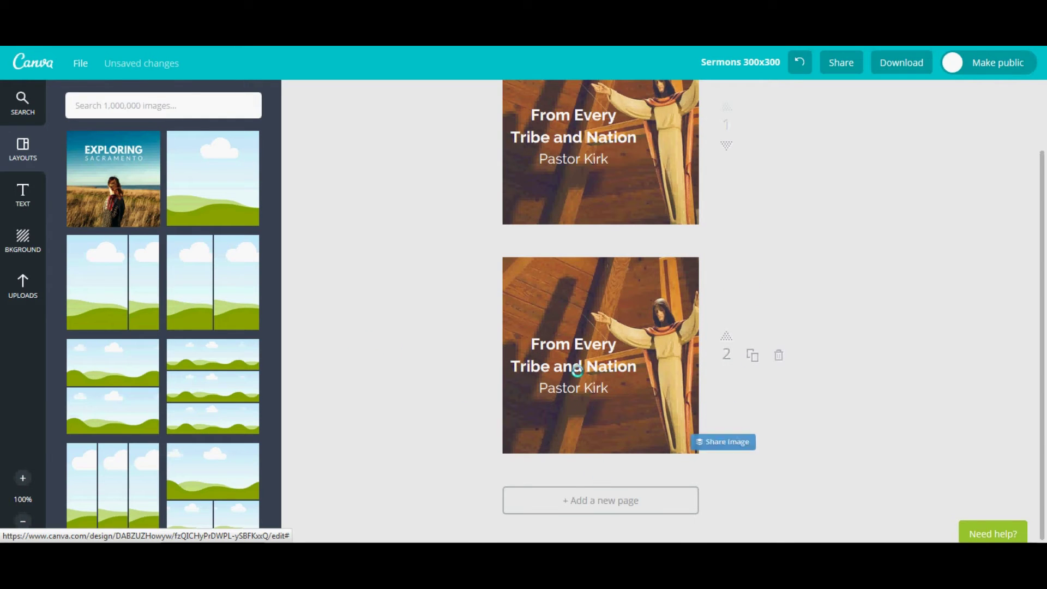
{"action": "left_click", "coordinate": [576, 342]}
{"action": "left_click", "coordinate": [752, 235]}
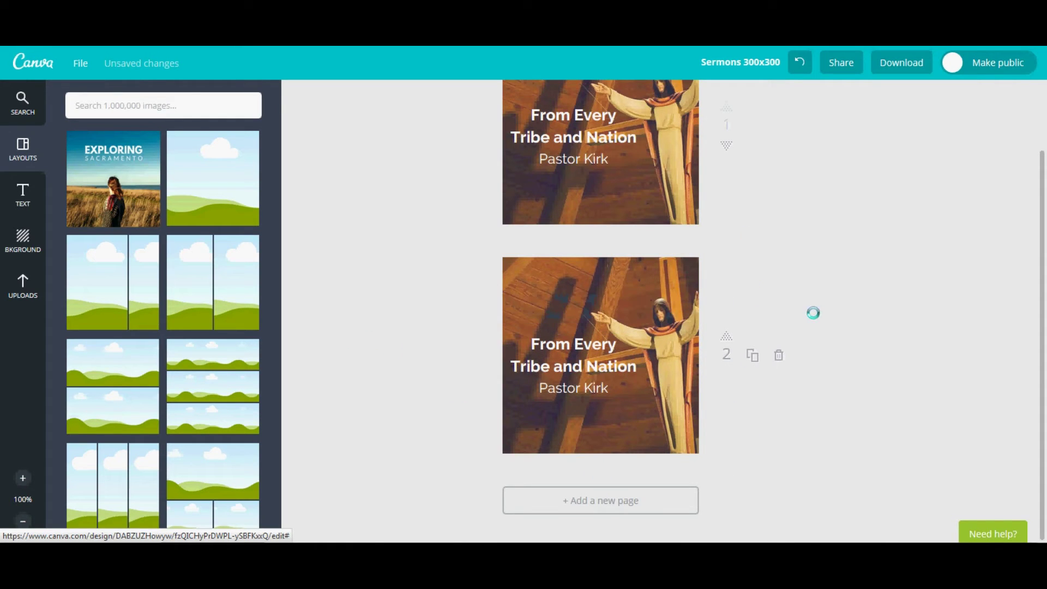
Expand the download options for the sermon design and enter 1 as the page range
{"action": "scroll", "coordinate": [814, 312], "scroll_direction": "up", "scroll_amount": 2}
{"action": "left_click", "coordinate": [894, 63]}
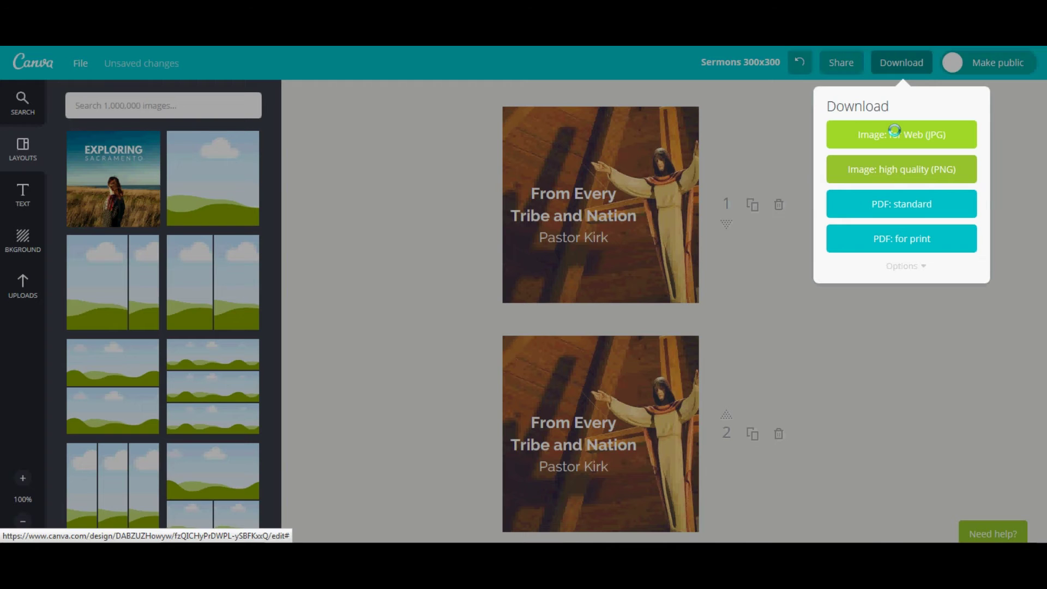
{"action": "left_click", "coordinate": [898, 265]}
{"action": "left_click", "coordinate": [893, 310]}
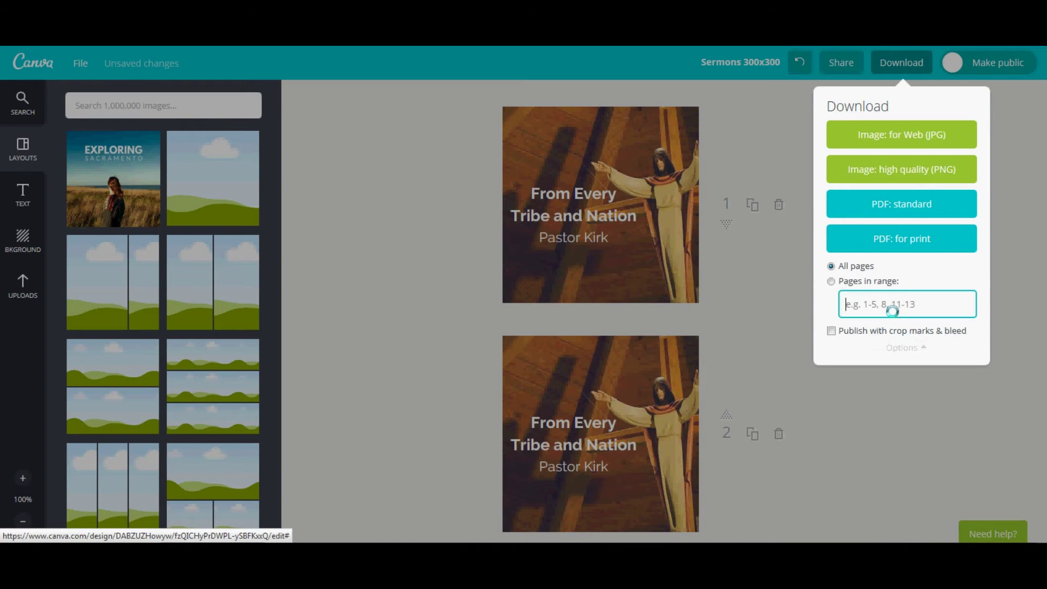
{"action": "type", "text": "1"}
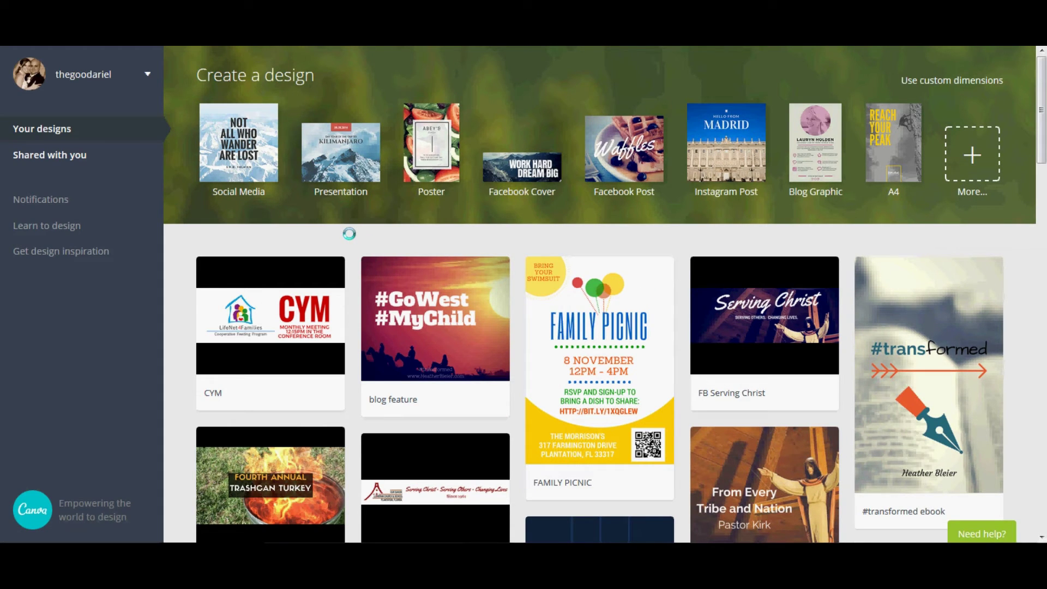
Open the "FAMILY PICNIC" design and browse the ready-made layouts offered for it
{"action": "left_click", "coordinate": [600, 338]}
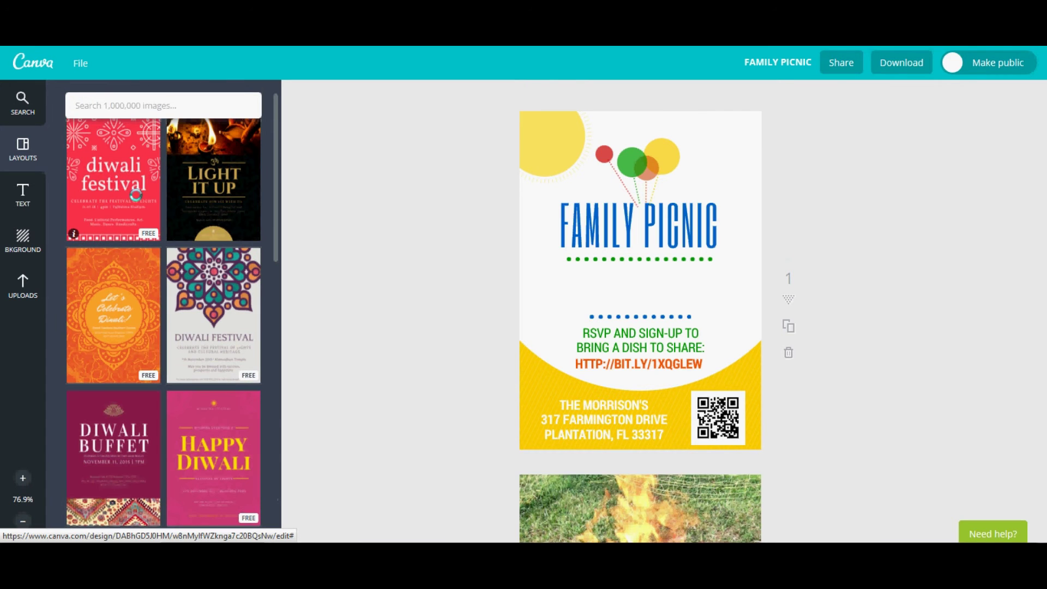
{"action": "scroll", "coordinate": [136, 218], "scroll_direction": "down", "scroll_amount": 10}
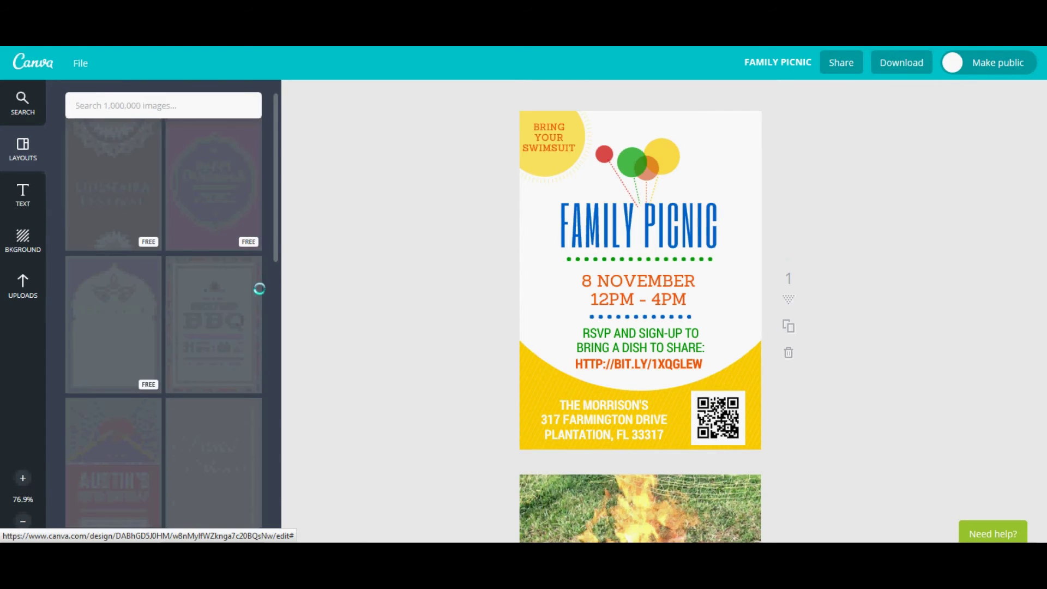
{"action": "scroll", "coordinate": [155, 285], "scroll_direction": "down", "scroll_amount": 10}
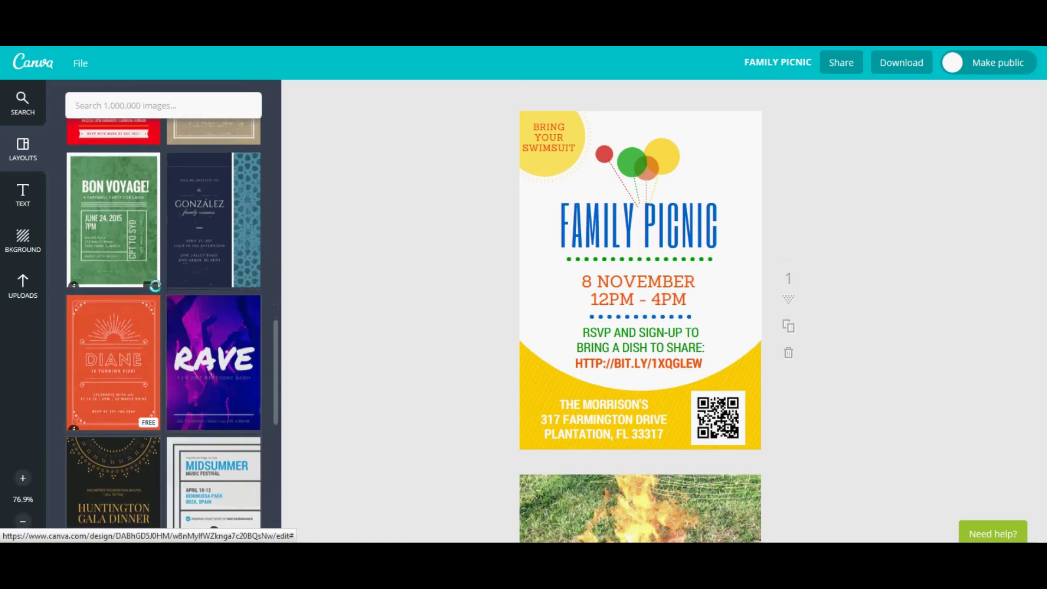
{"action": "scroll", "coordinate": [156, 290], "scroll_direction": "down", "scroll_amount": 3}
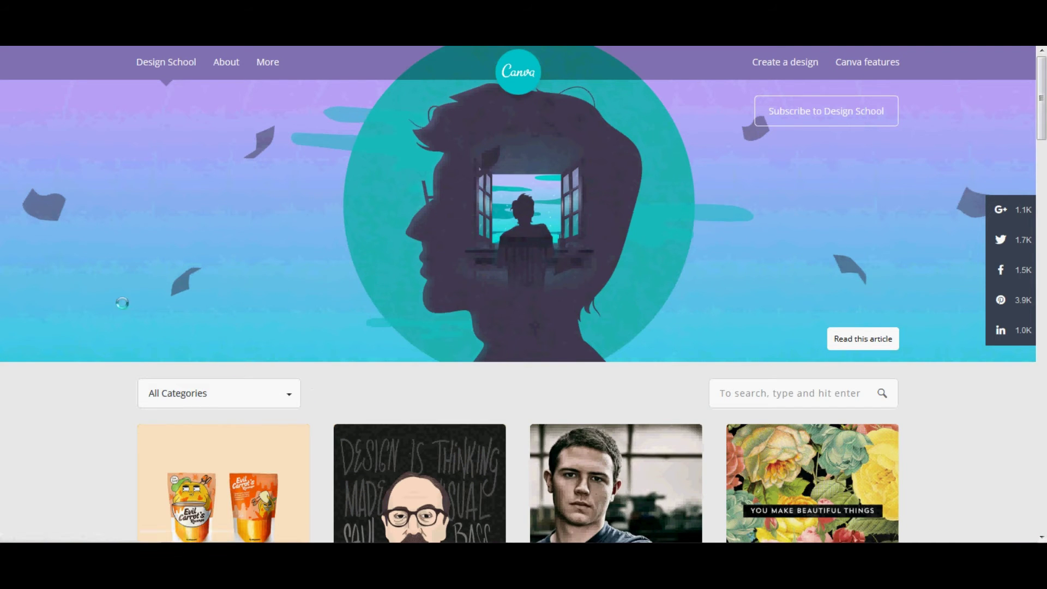
Browse the Design School articles and search them for "fonts facebook"
{"action": "scroll", "coordinate": [181, 227], "scroll_direction": "down", "scroll_amount": 10}
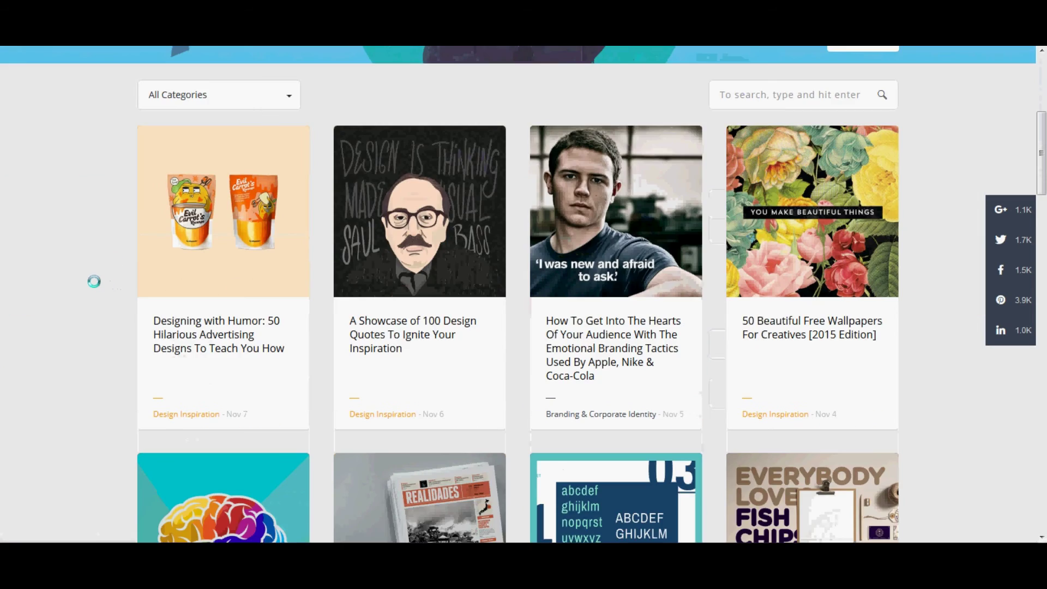
{"action": "scroll", "coordinate": [111, 280], "scroll_direction": "down", "scroll_amount": 7}
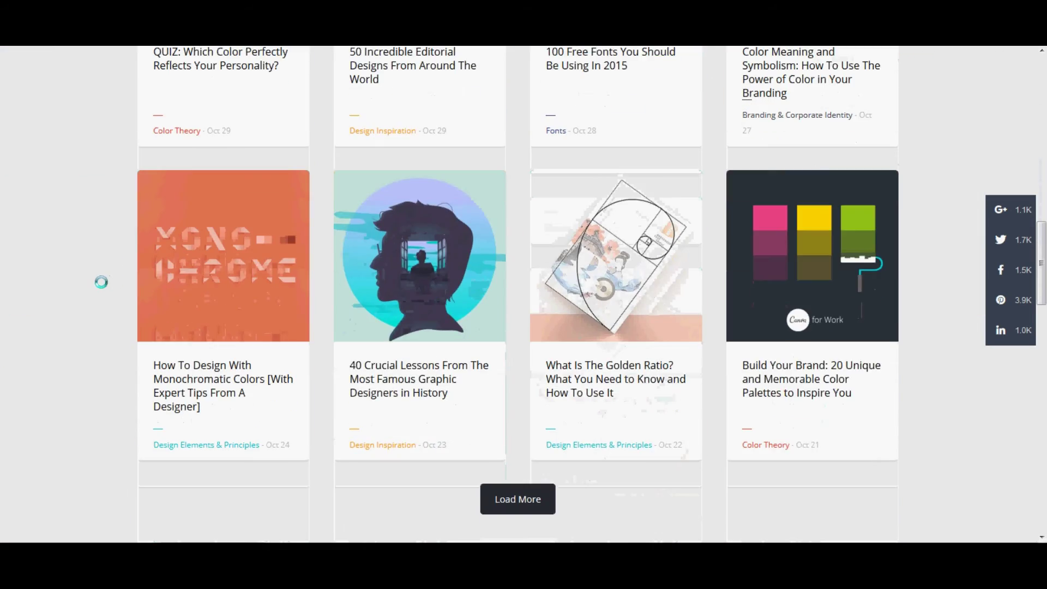
{"action": "scroll", "coordinate": [101, 282], "scroll_direction": "up", "scroll_amount": 10}
{"action": "scroll", "coordinate": [99, 282], "scroll_direction": "up", "scroll_amount": 7}
{"action": "left_click", "coordinate": [759, 389]}
{"action": "type", "text": "fonts"}
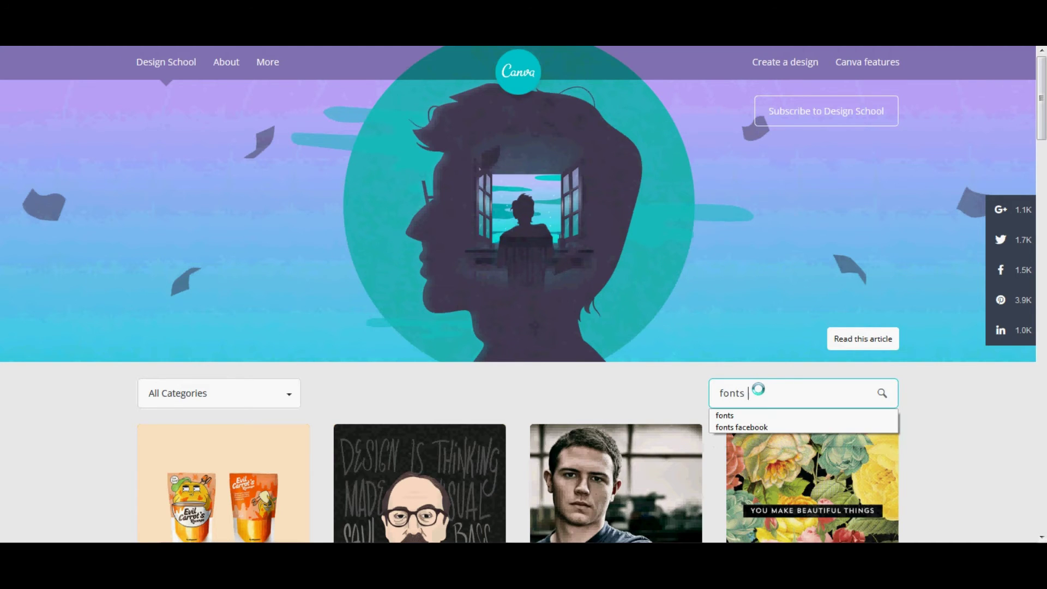
{"action": "left_click", "coordinate": [753, 427]}
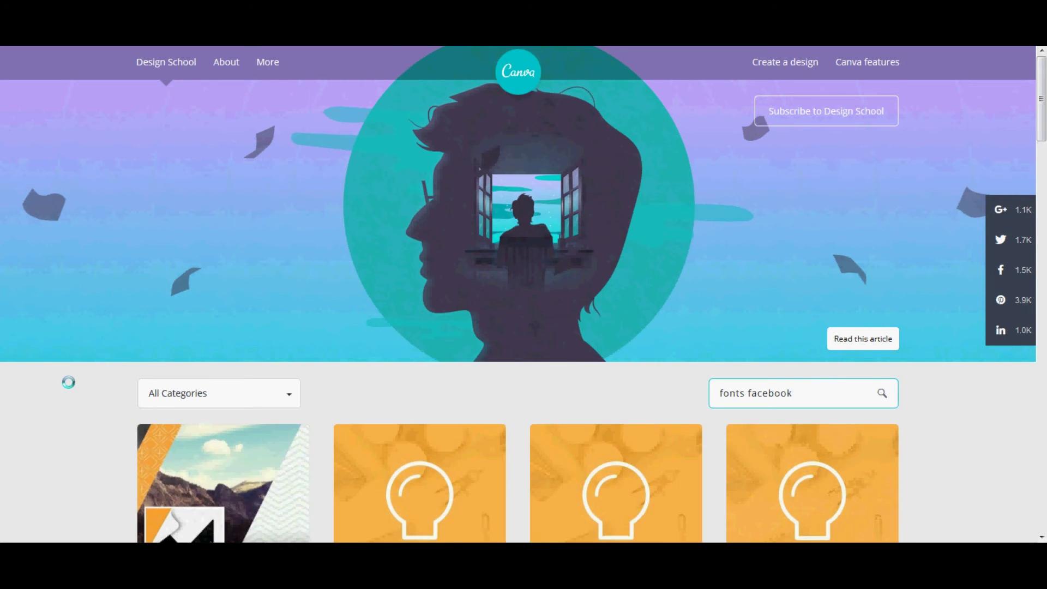
Look through the Design School articles found for "fonts facebook"
{"action": "scroll", "coordinate": [68, 384], "scroll_direction": "down", "scroll_amount": 4}
{"action": "scroll", "coordinate": [67, 383], "scroll_direction": "down", "scroll_amount": 3}
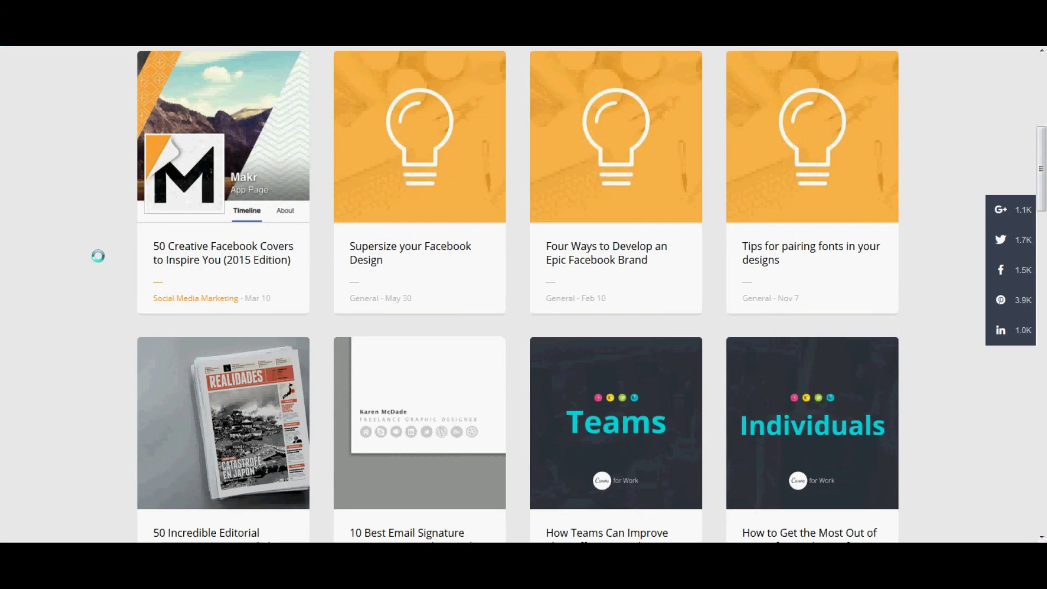
{"action": "scroll", "coordinate": [98, 266], "scroll_direction": "down", "scroll_amount": 3}
{"action": "scroll", "coordinate": [98, 266], "scroll_direction": "down", "scroll_amount": 5}
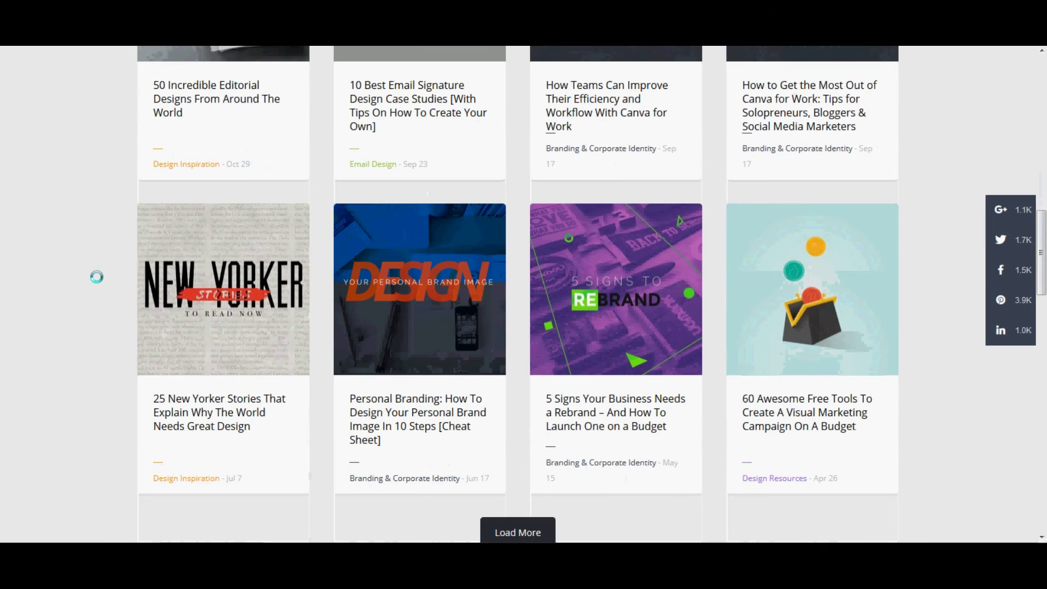
{"action": "scroll", "coordinate": [77, 295], "scroll_direction": "down", "scroll_amount": 2}
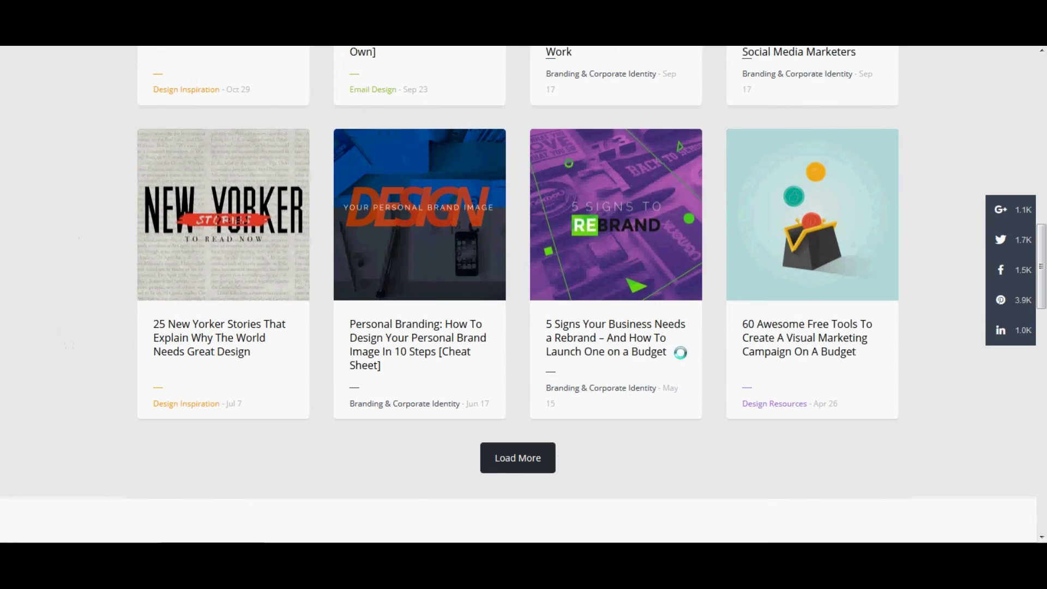
{"action": "scroll", "coordinate": [301, 322], "scroll_direction": "up", "scroll_amount": 6}
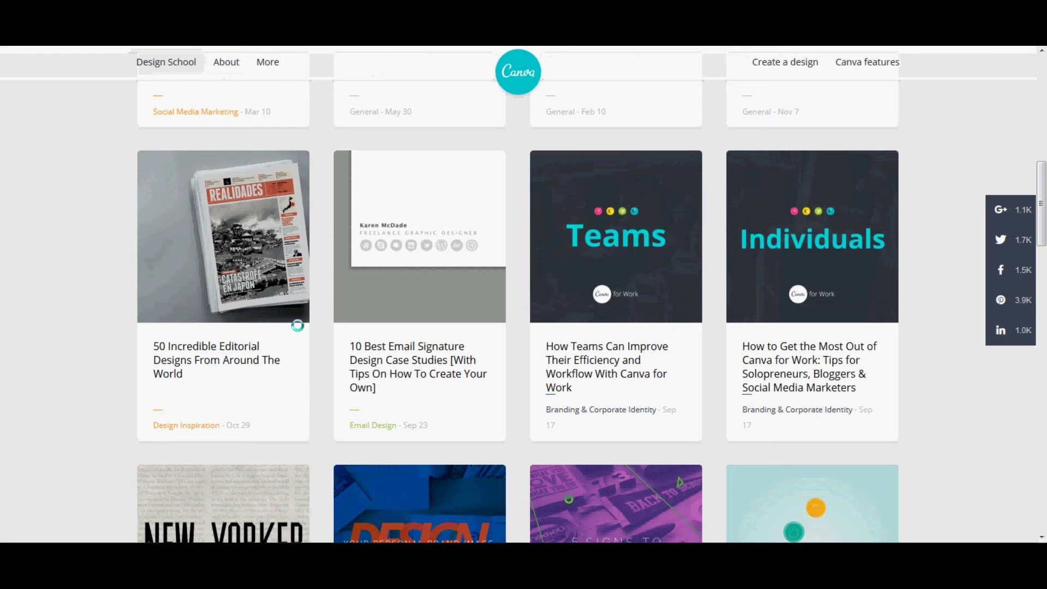
{"action": "scroll", "coordinate": [306, 330], "scroll_direction": "up", "scroll_amount": 9}
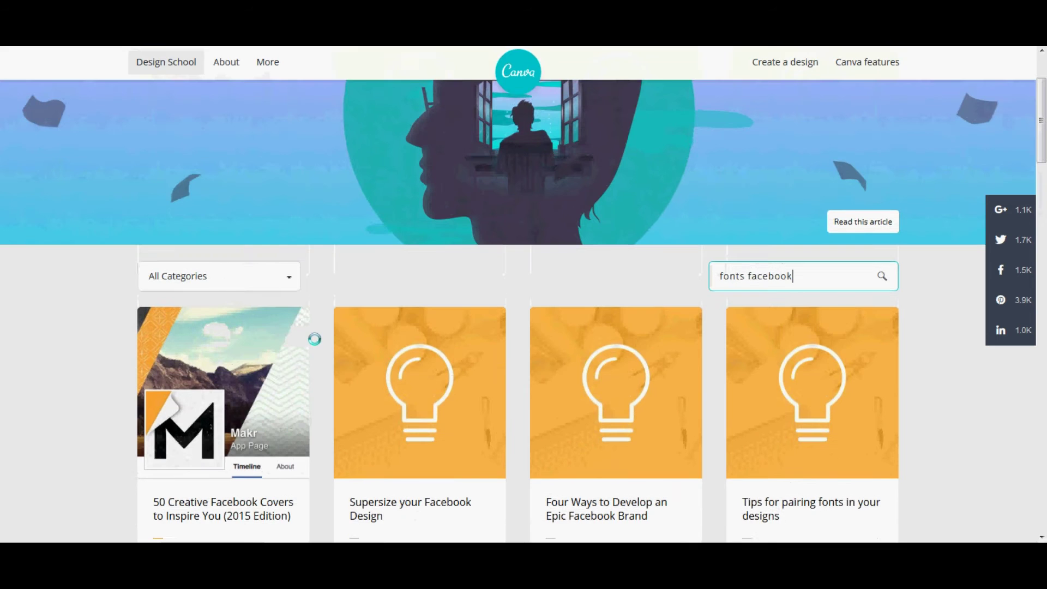
Examine the Canva for Work feature list and highlight the "Magically resize your designs" entry
{"action": "scroll", "coordinate": [331, 399], "scroll_direction": "down", "scroll_amount": 1}
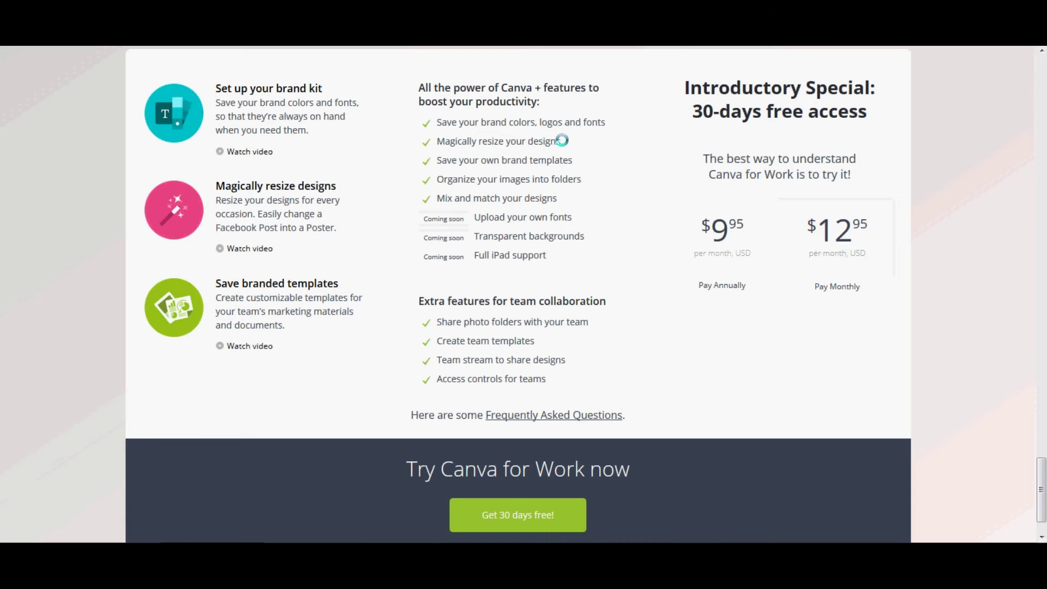
{"action": "left_click_drag", "start_coordinate": [565, 141], "coordinate": [435, 141]}
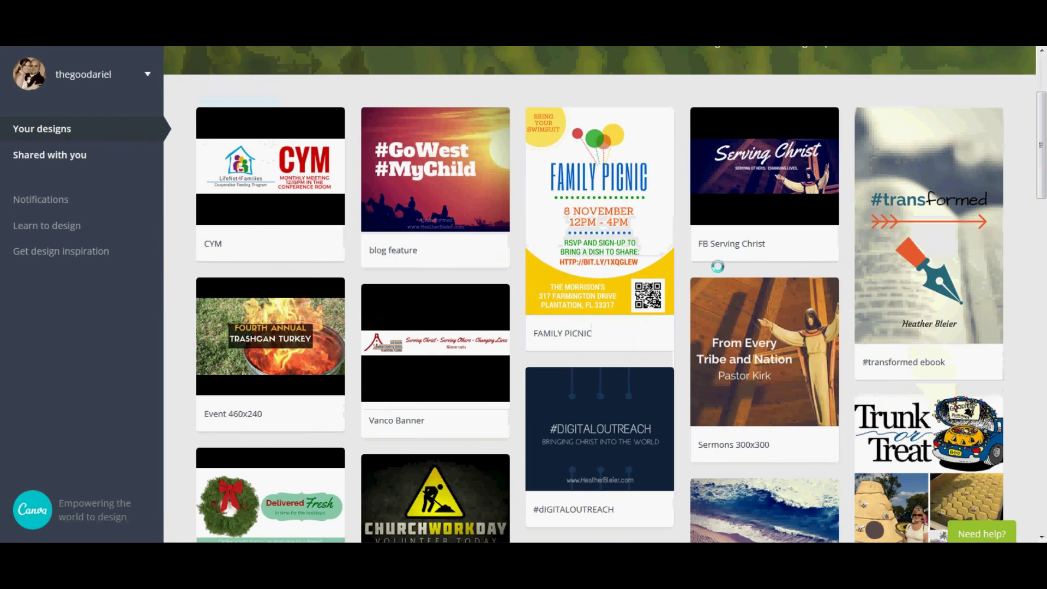
Open the "FB Serving Christ" design and start a new Instagram Post design
{"action": "left_click", "coordinate": [720, 168]}
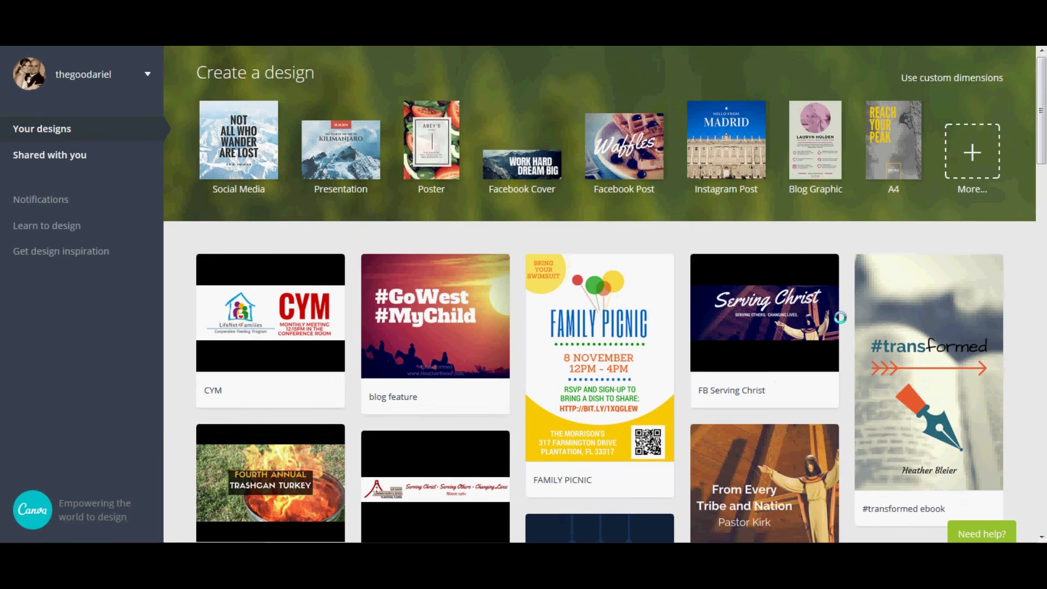
{"action": "left_click", "coordinate": [708, 145]}
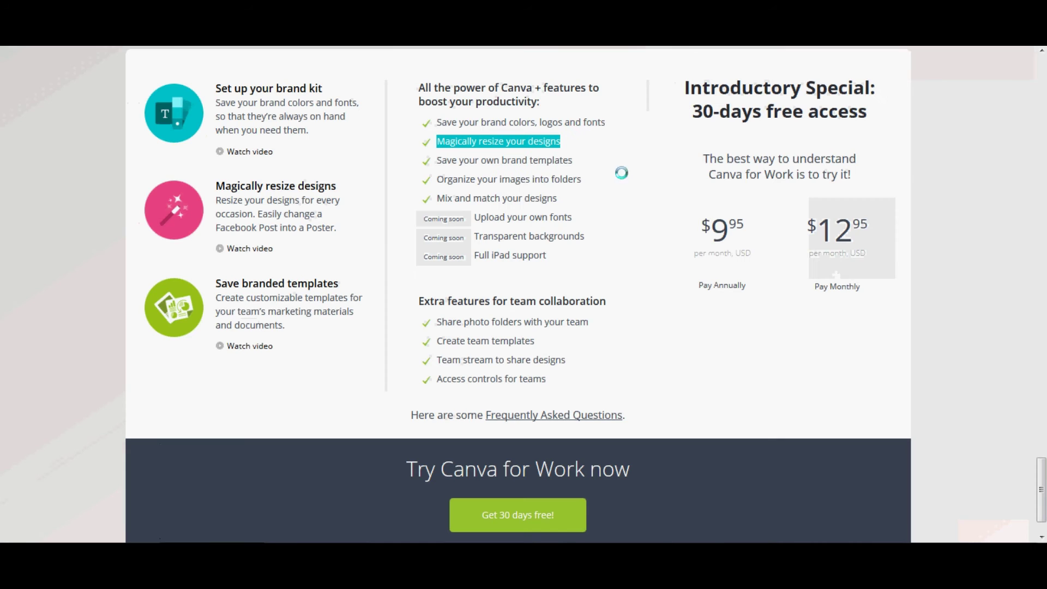
Highlight "Organize your images into folders" in the Canva for Work feature list and browse the uploaded images in the Instagram Post design
{"action": "left_click", "coordinate": [585, 160]}
{"action": "left_click_drag", "start_coordinate": [584, 179], "coordinate": [435, 175]}
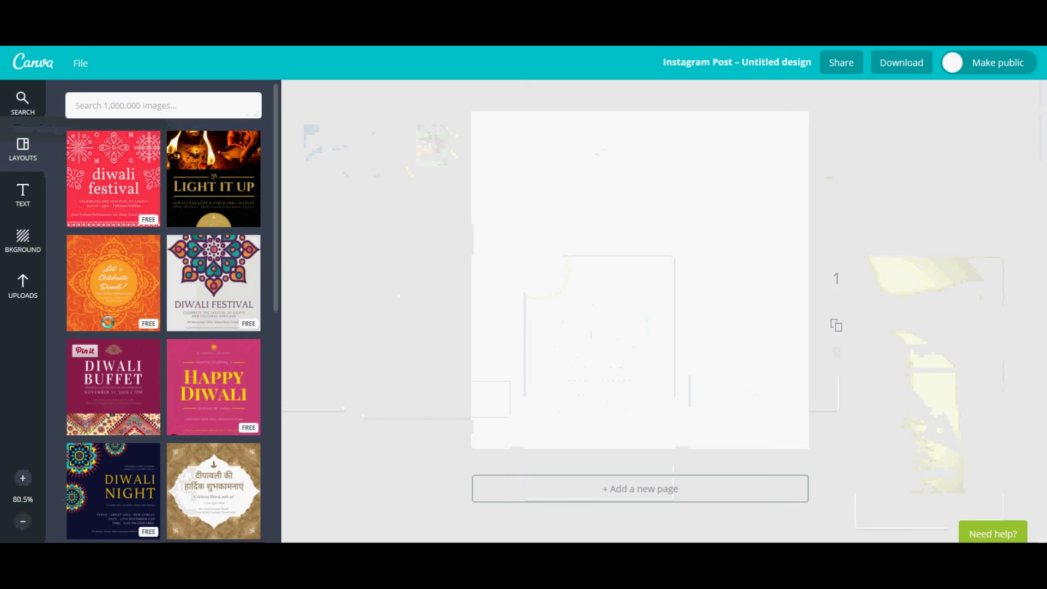
{"action": "left_click", "coordinate": [24, 279]}
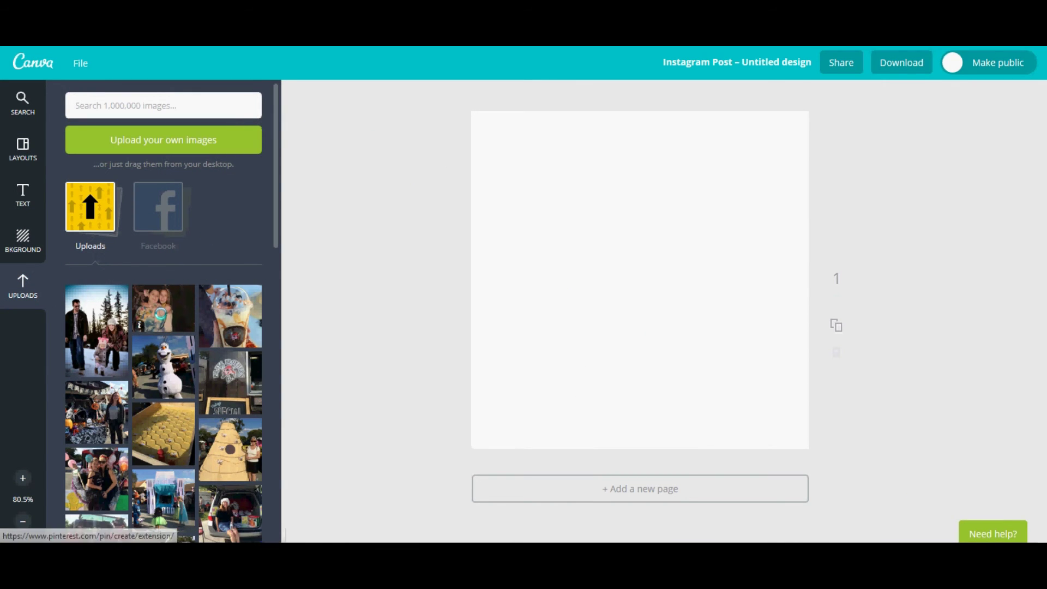
{"action": "scroll", "coordinate": [160, 314], "scroll_direction": "down", "scroll_amount": 7}
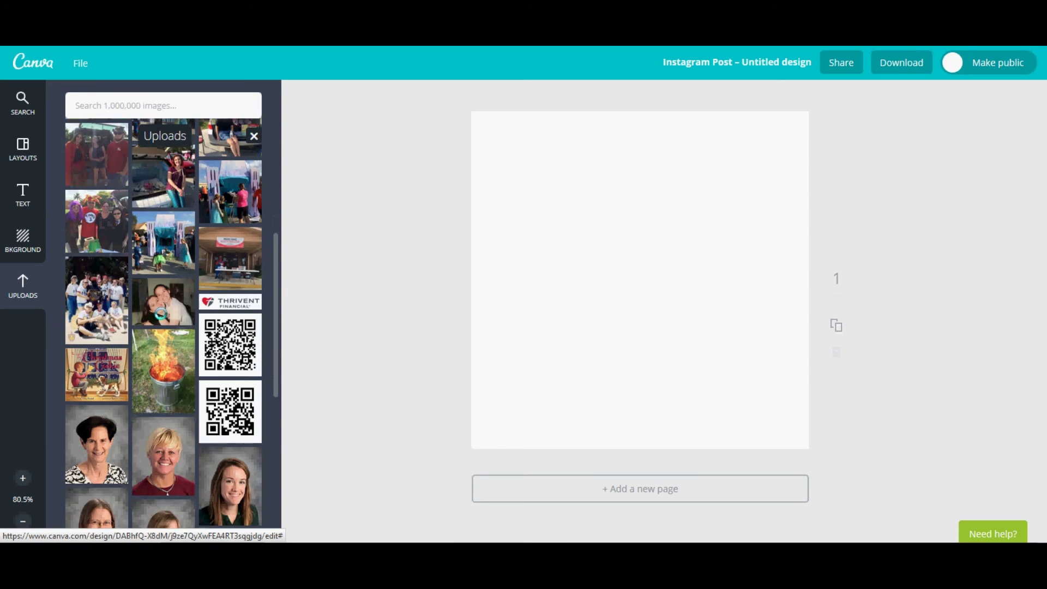
{"action": "scroll", "coordinate": [160, 314], "scroll_direction": "up", "scroll_amount": 10}
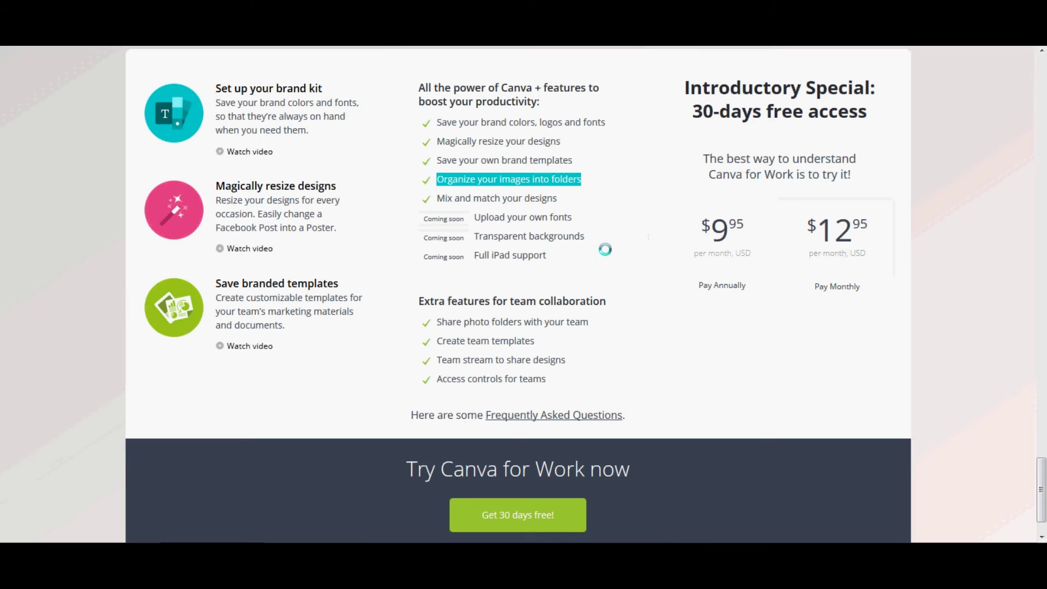
Highlight the "Extra features for team collaboration" heading on the Canva for Work page
{"action": "left_click", "coordinate": [607, 240]}
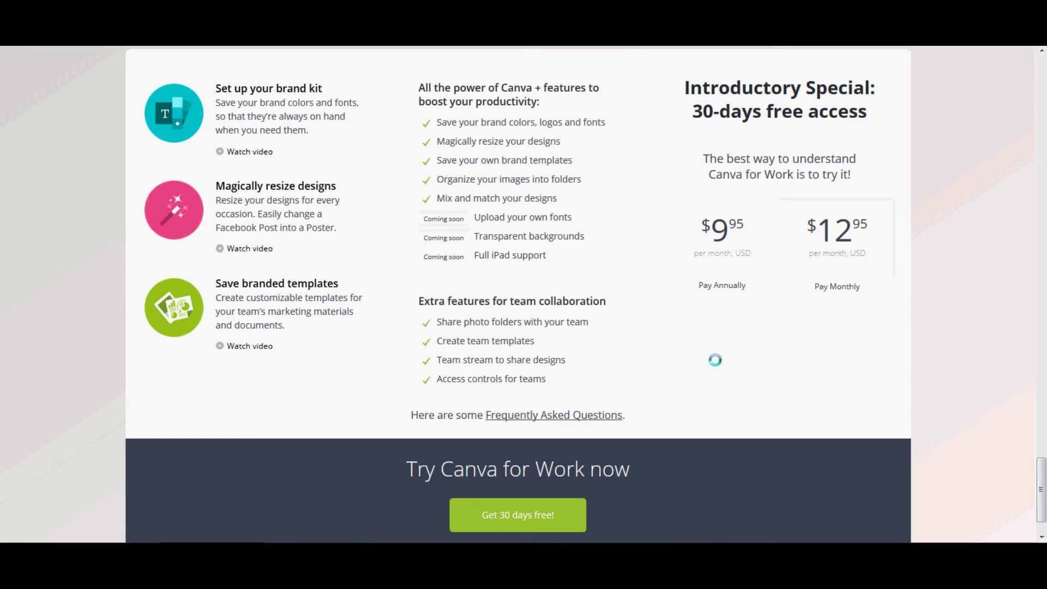
{"action": "left_click_drag", "start_coordinate": [419, 301], "coordinate": [607, 302]}
{"action": "left_click", "coordinate": [610, 300]}
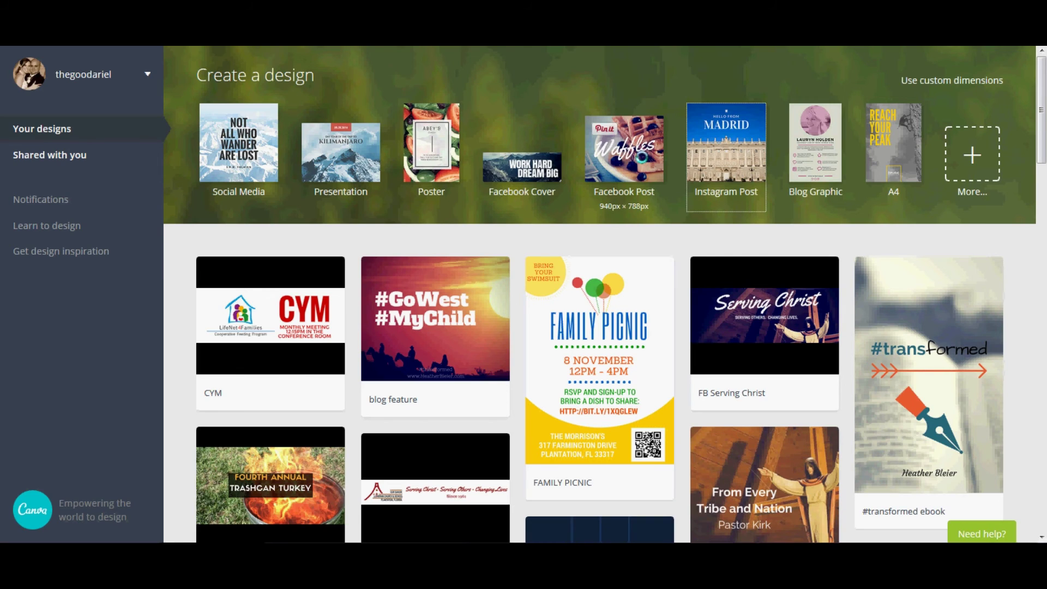
Create a new Facebook Post design and apply the teal "Creativity is intelligence having fun" quote layout
{"action": "left_click", "coordinate": [643, 160]}
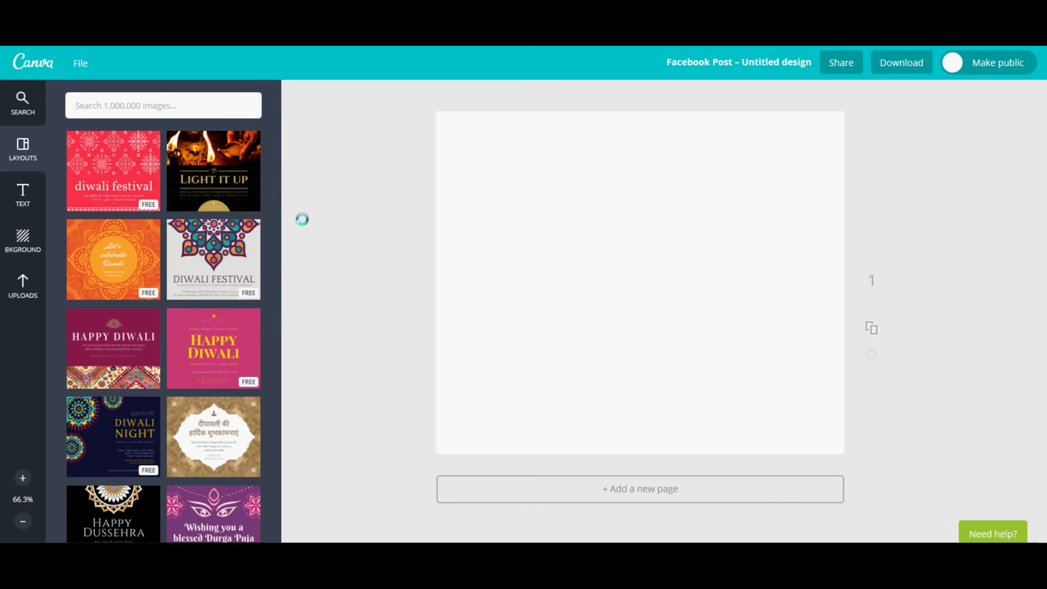
{"action": "scroll", "coordinate": [132, 236], "scroll_direction": "down", "scroll_amount": 4}
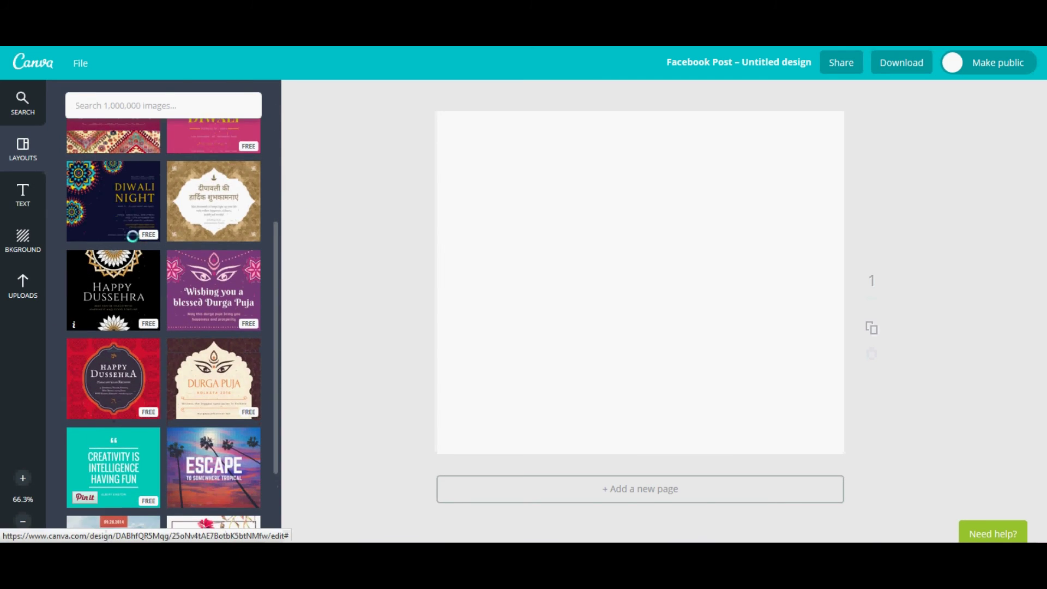
{"action": "scroll", "coordinate": [132, 235], "scroll_direction": "down", "scroll_amount": 2}
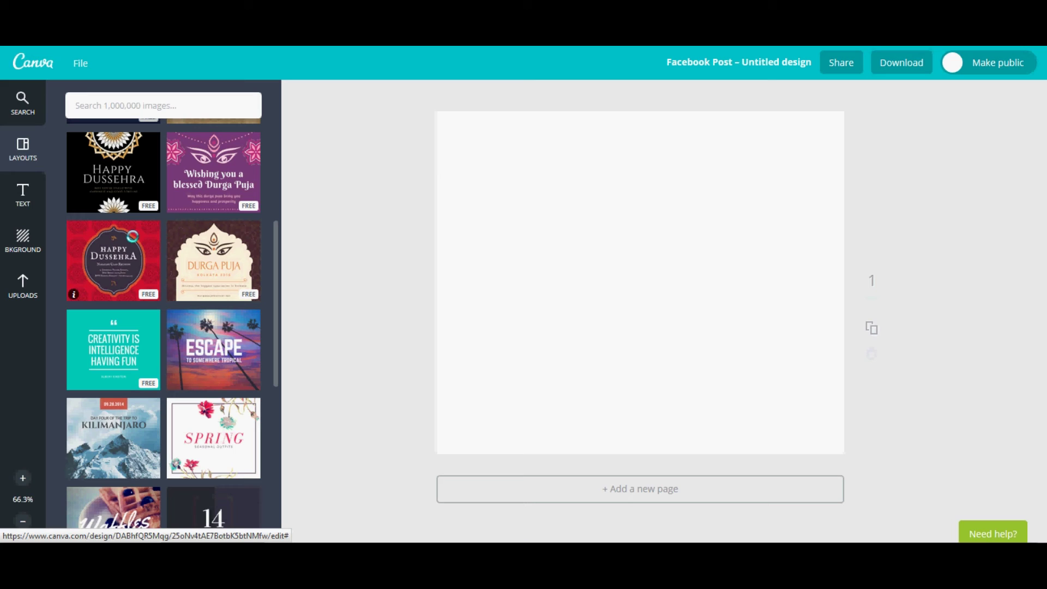
{"action": "scroll", "coordinate": [132, 236], "scroll_direction": "down", "scroll_amount": 1}
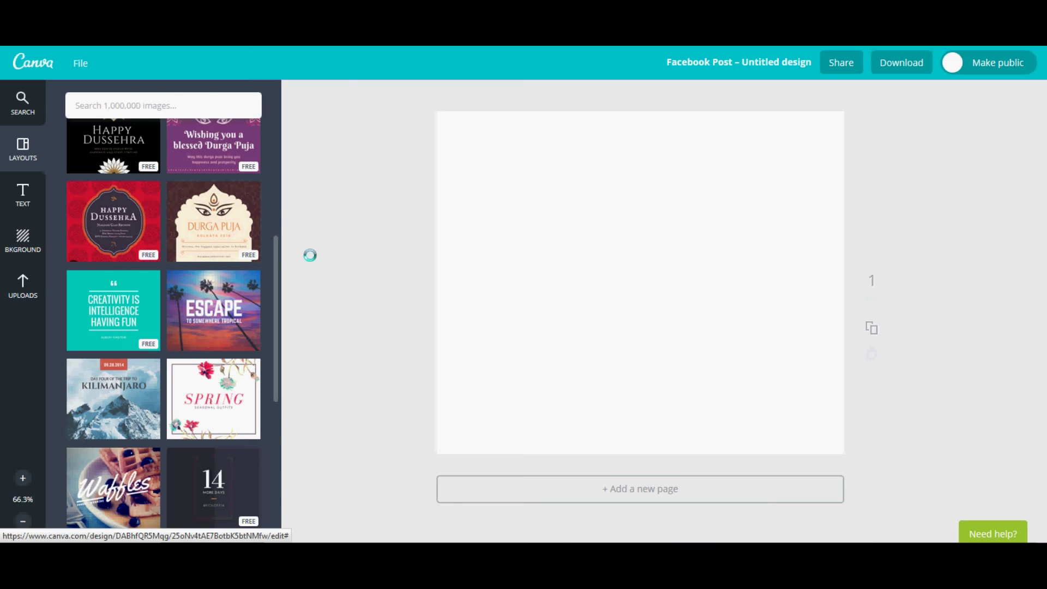
{"action": "left_click", "coordinate": [113, 314]}
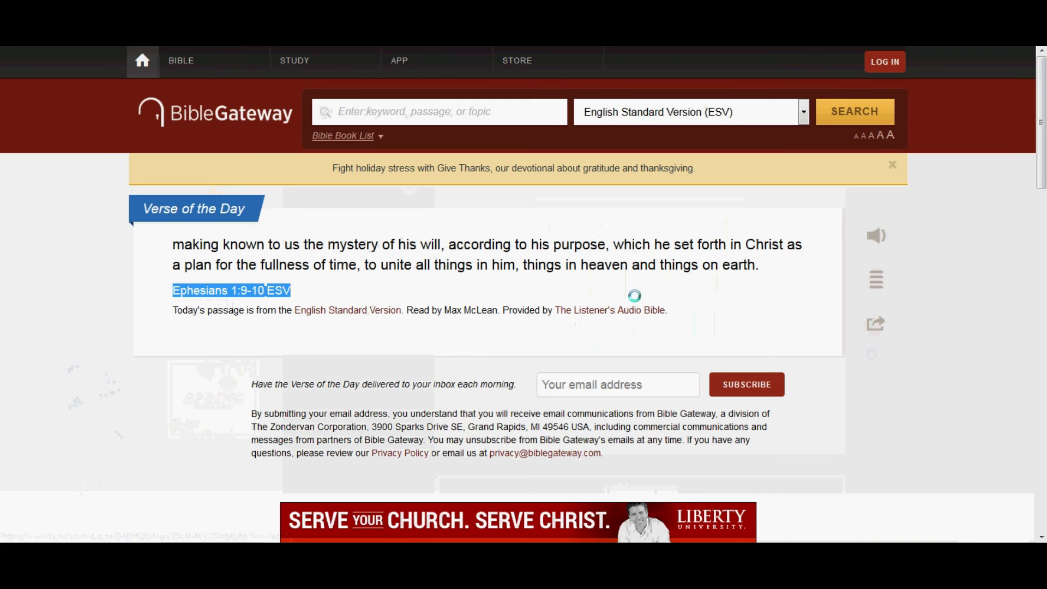
Copy the Verse of the Day text from BibleGateway and paste it over the quote in the Facebook Post
{"action": "left_click_drag", "start_coordinate": [755, 265], "coordinate": [192, 243]}
{"action": "left_click_drag", "start_coordinate": [774, 265], "coordinate": [176, 246]}
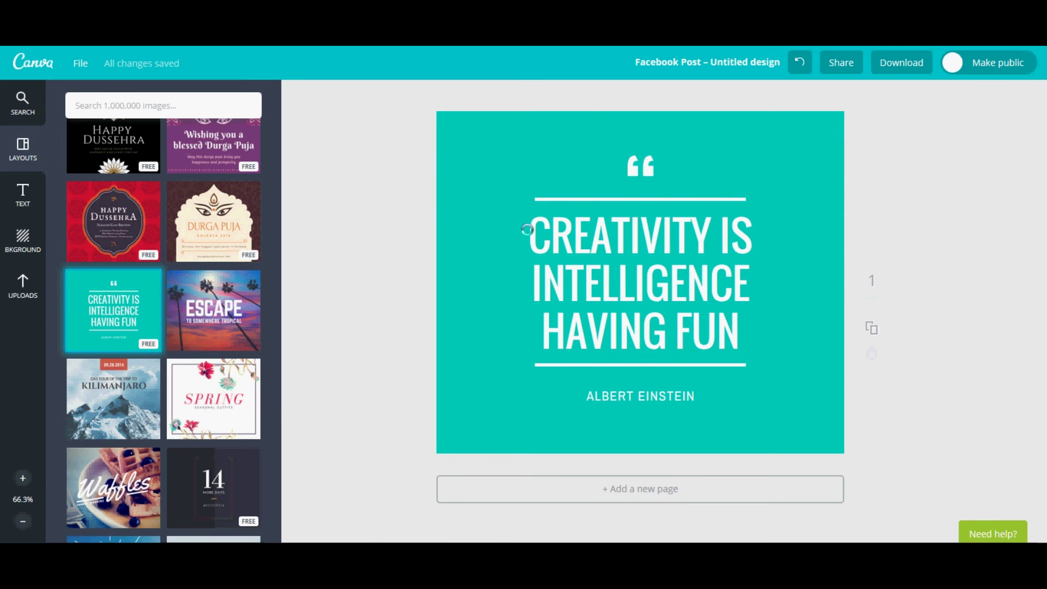
{"action": "left_click", "coordinate": [527, 229]}
{"action": "left_click_drag", "start_coordinate": [527, 229], "coordinate": [739, 321]}
{"action": "key", "text": "ctrl+v"}
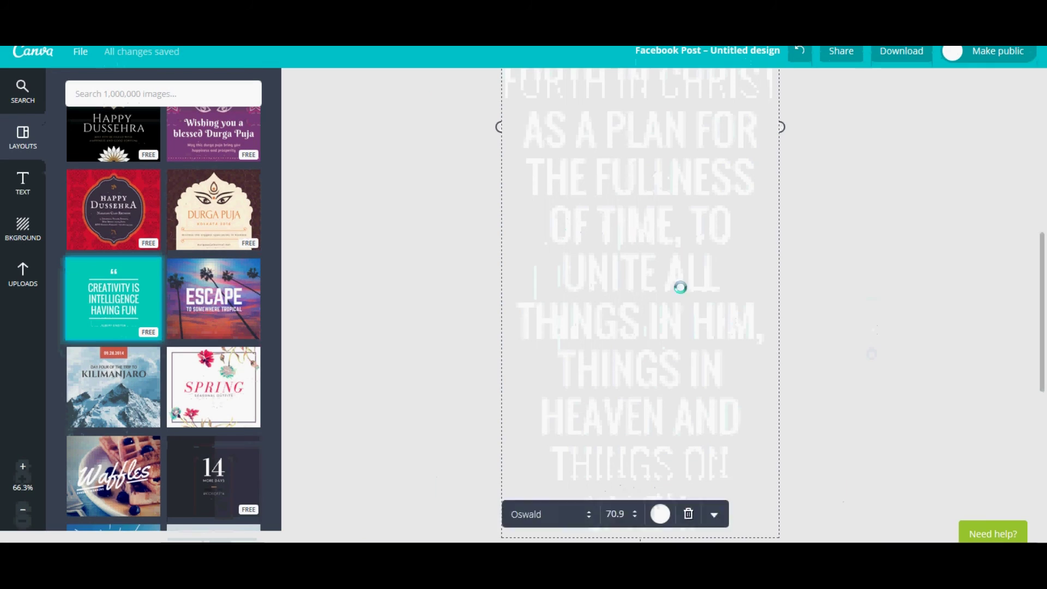
Reduce the verse's font size to 36 and then to 32 to fit it between the two lines
{"action": "left_click", "coordinate": [617, 513]}
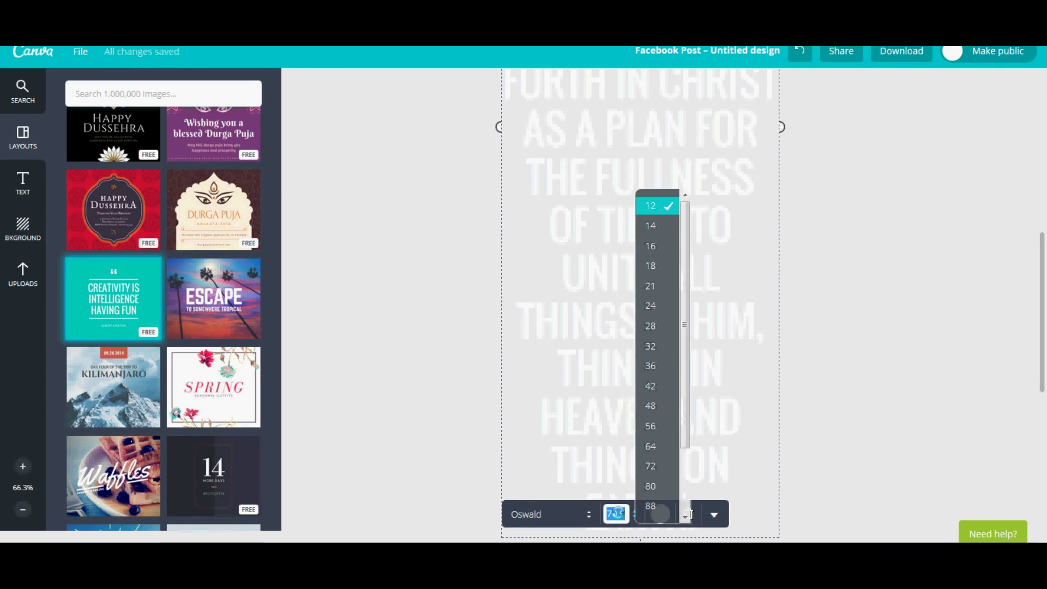
{"action": "left_click", "coordinate": [656, 367]}
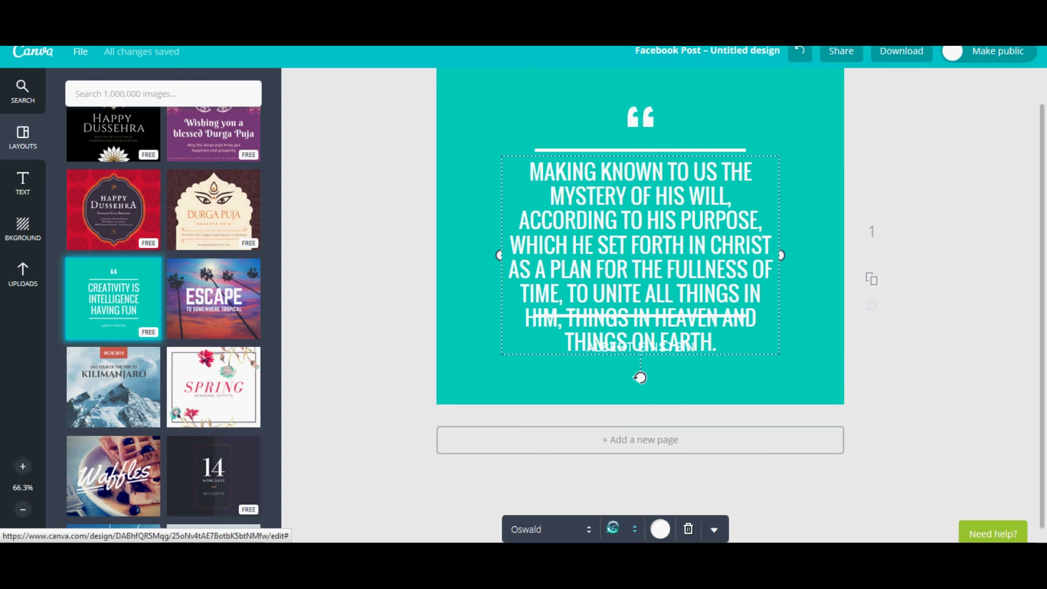
{"action": "left_click", "coordinate": [613, 527]}
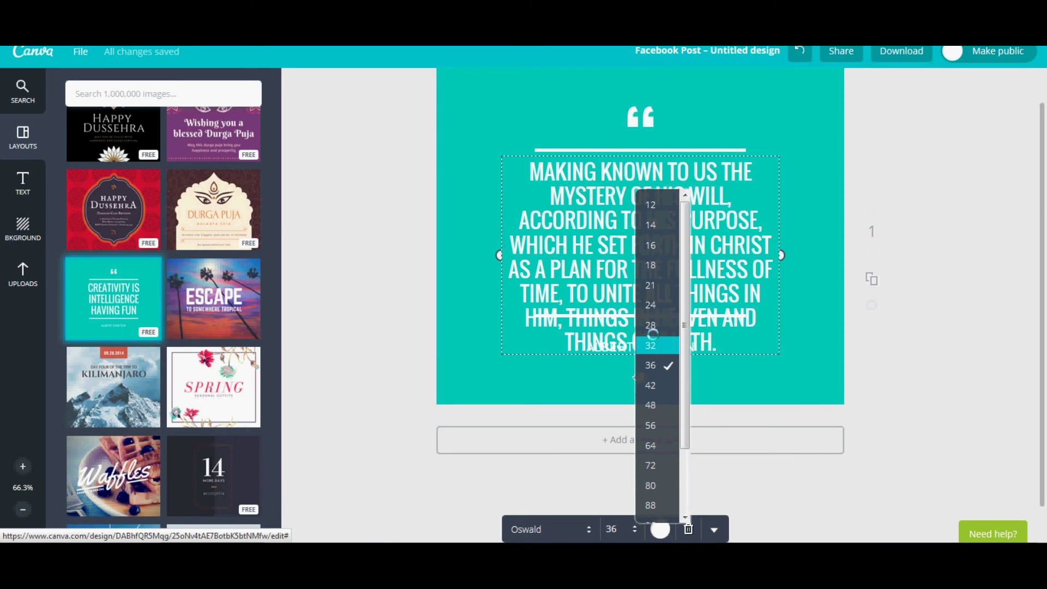
{"action": "left_click", "coordinate": [652, 344]}
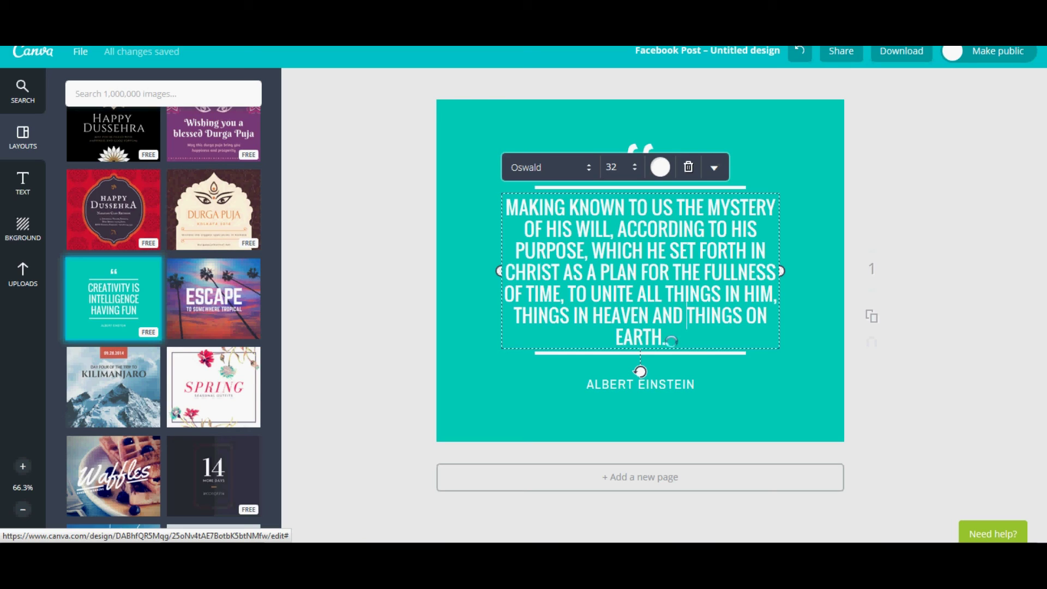
Insert line breaks in the verse before "things on earth" and before "in him"
{"action": "key", "text": "Return"}
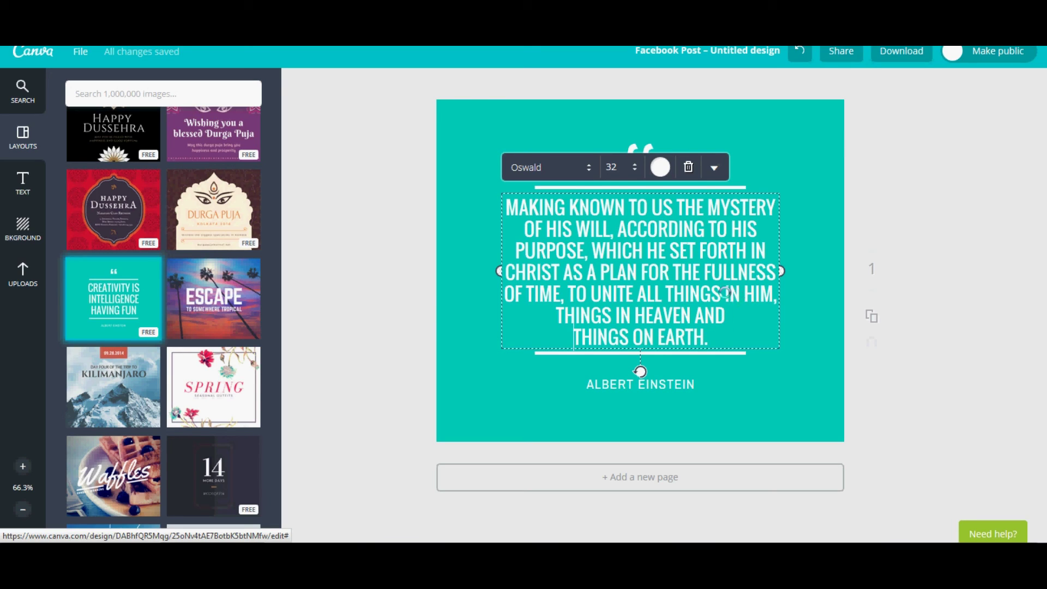
{"action": "left_click", "coordinate": [667, 286]}
{"action": "key", "text": "Return"}
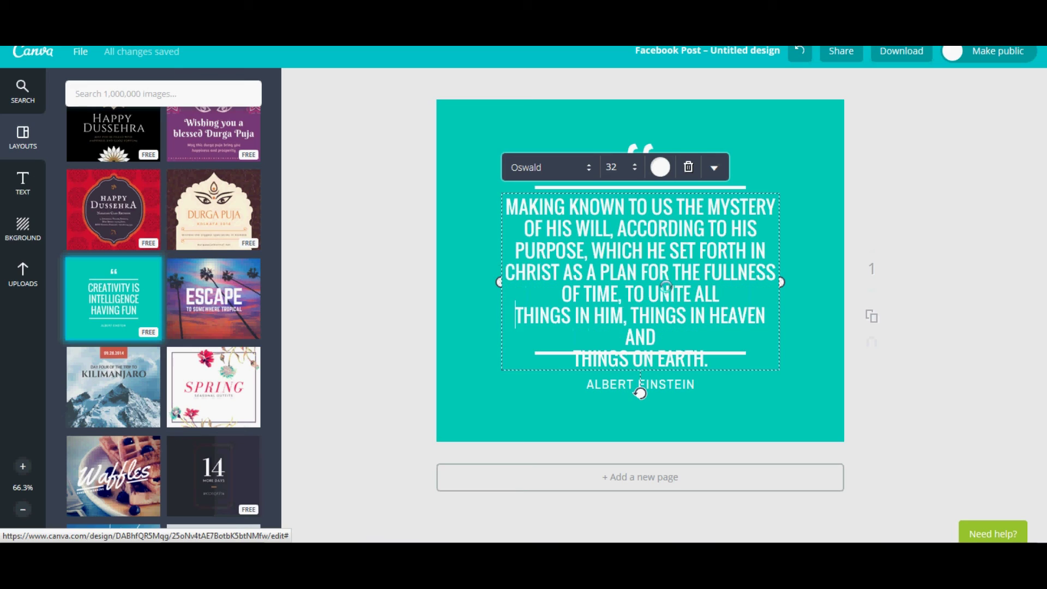
{"action": "key", "text": "BackSpace"}
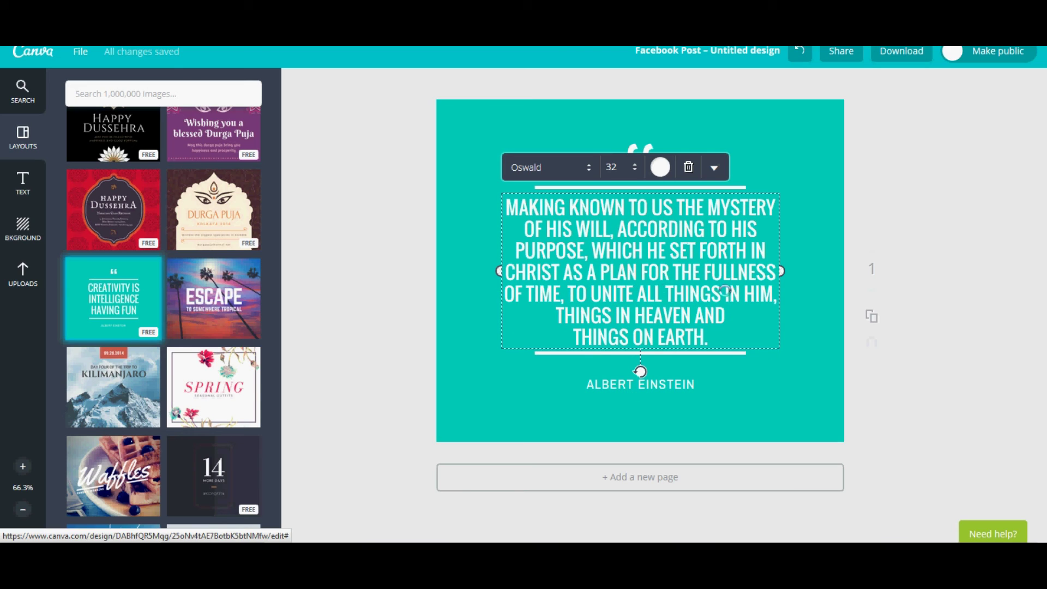
{"action": "key", "text": "Return"}
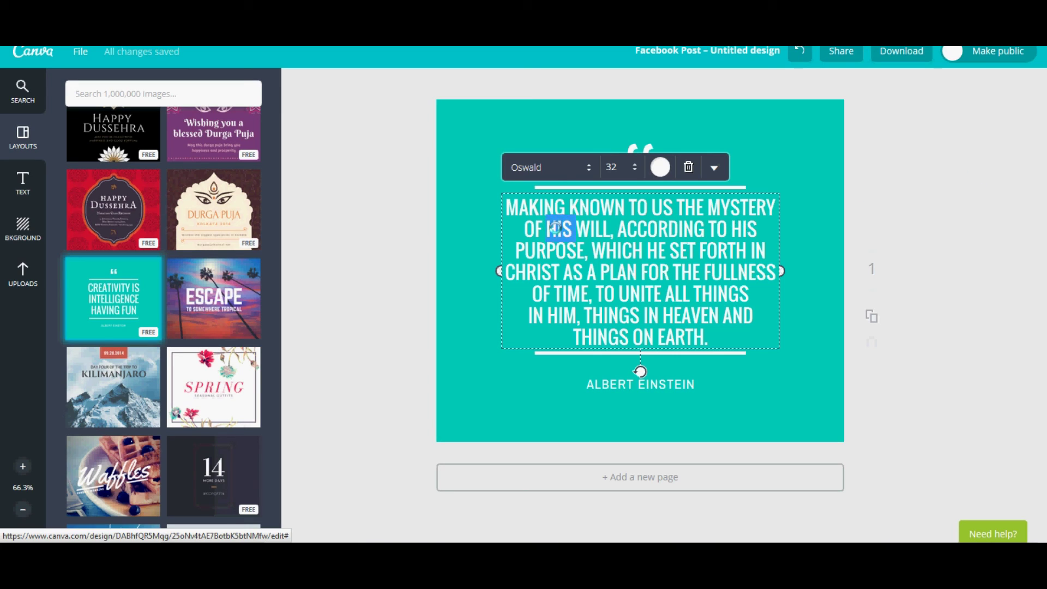
Color both occurrences of "HIS" in the verse red
{"action": "left_click", "coordinate": [660, 166]}
{"action": "left_click", "coordinate": [678, 203]}
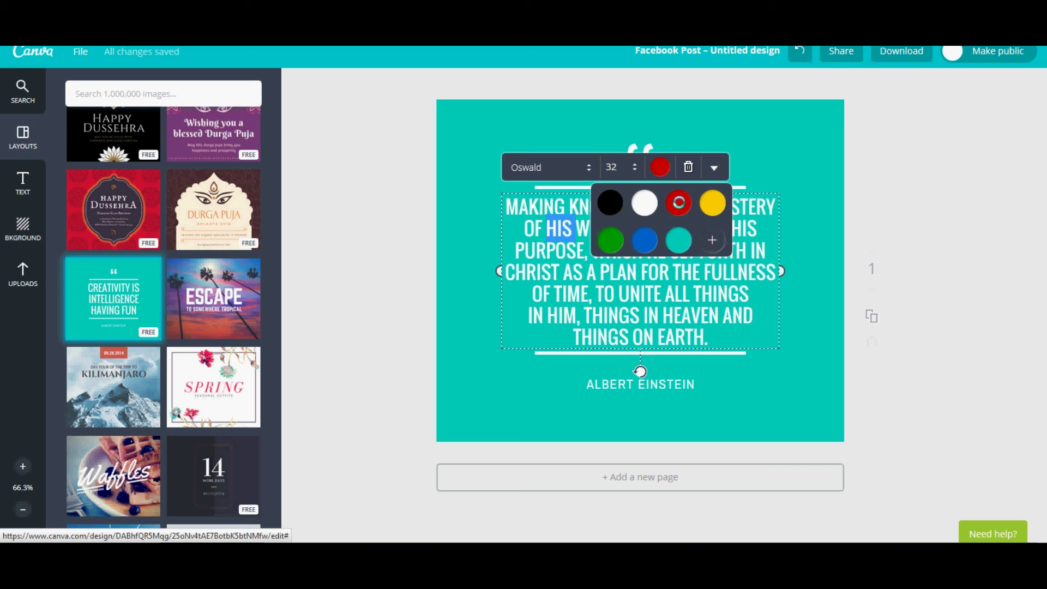
{"action": "left_click", "coordinate": [783, 222]}
{"action": "double_click", "coordinate": [746, 228]}
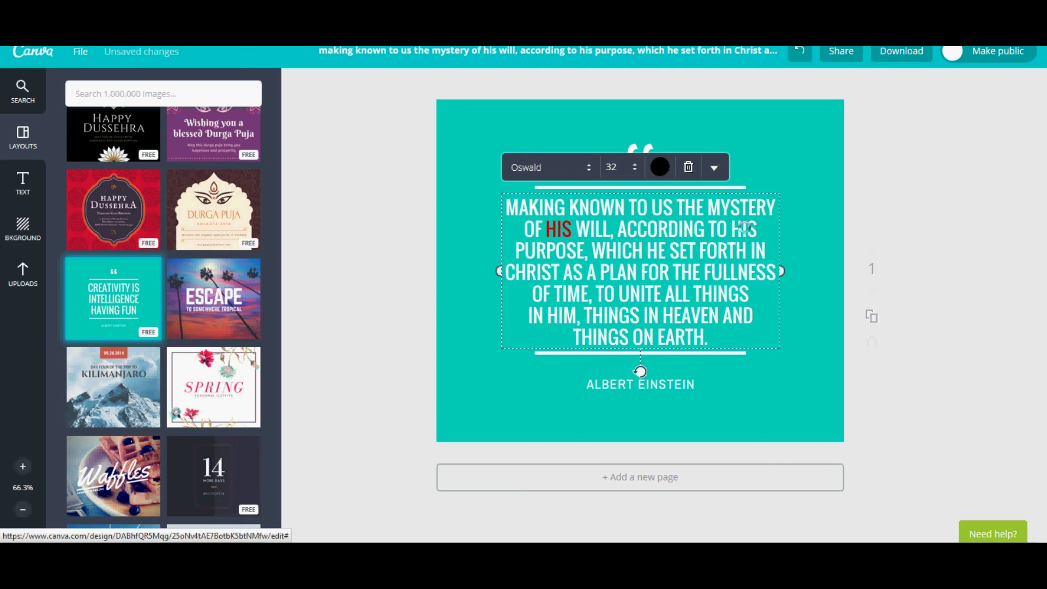
{"action": "left_click", "coordinate": [659, 166]}
{"action": "left_click", "coordinate": [679, 240]}
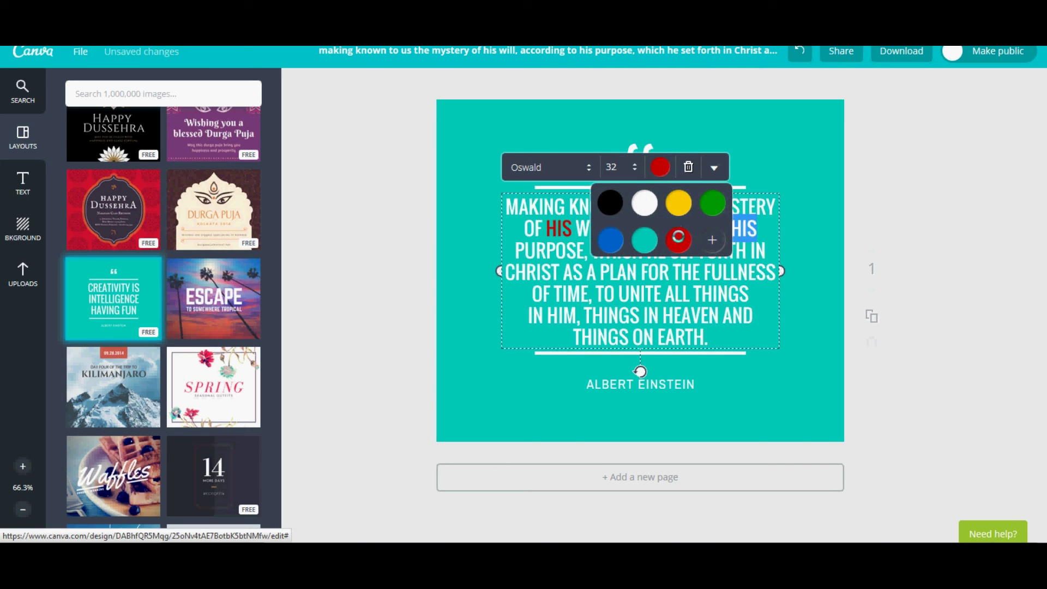
{"action": "left_click", "coordinate": [909, 212]}
Color the words "HIM" and "HE" in the verse red
{"action": "double_click", "coordinate": [562, 315]}
{"action": "left_click", "coordinate": [650, 169]}
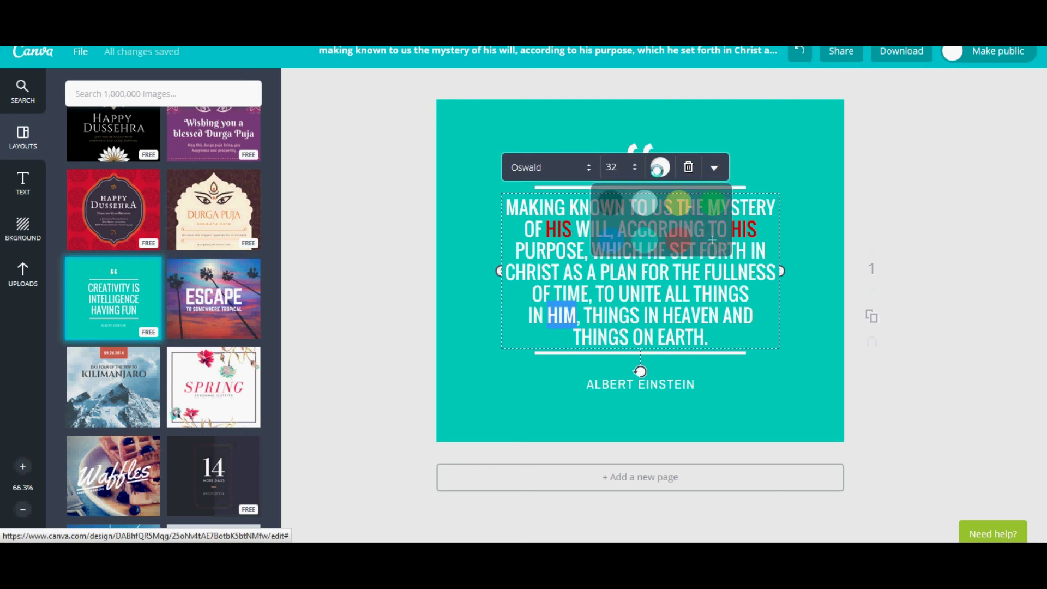
{"action": "left_click", "coordinate": [679, 240]}
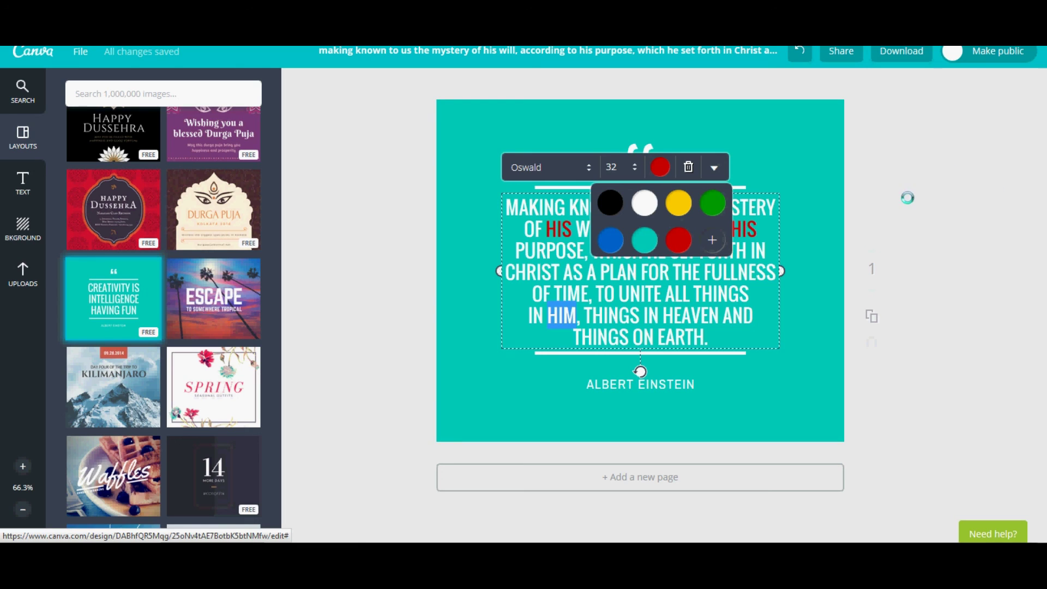
{"action": "left_click", "coordinate": [873, 218]}
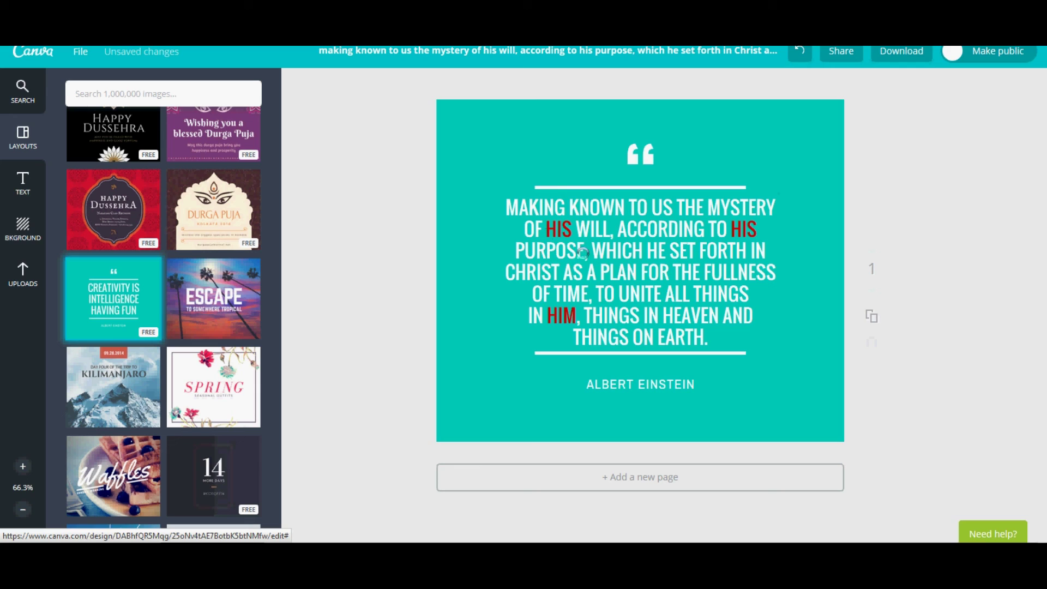
{"action": "double_click", "coordinate": [652, 250]}
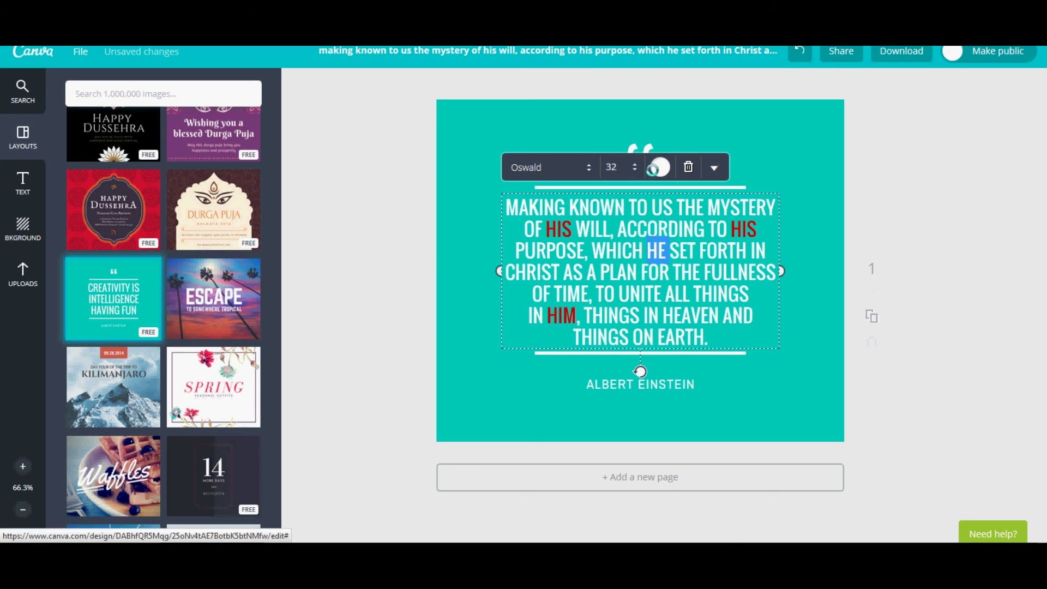
{"action": "left_click", "coordinate": [654, 168]}
{"action": "left_click", "coordinate": [679, 240]}
{"action": "left_click", "coordinate": [893, 190]}
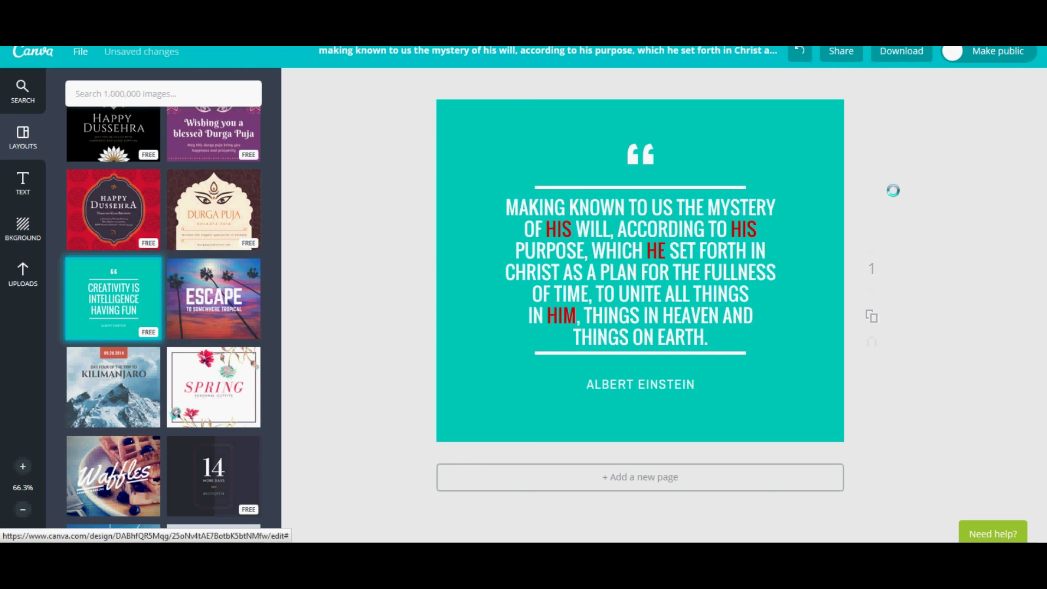
Copy the verse reference from BibleGateway and replace the author line below the verse with "EPHESIANS 1:9-10 ESV"
{"action": "key", "text": "alt+Tab"}
{"action": "left_click_drag", "start_coordinate": [303, 290], "coordinate": [163, 290]}
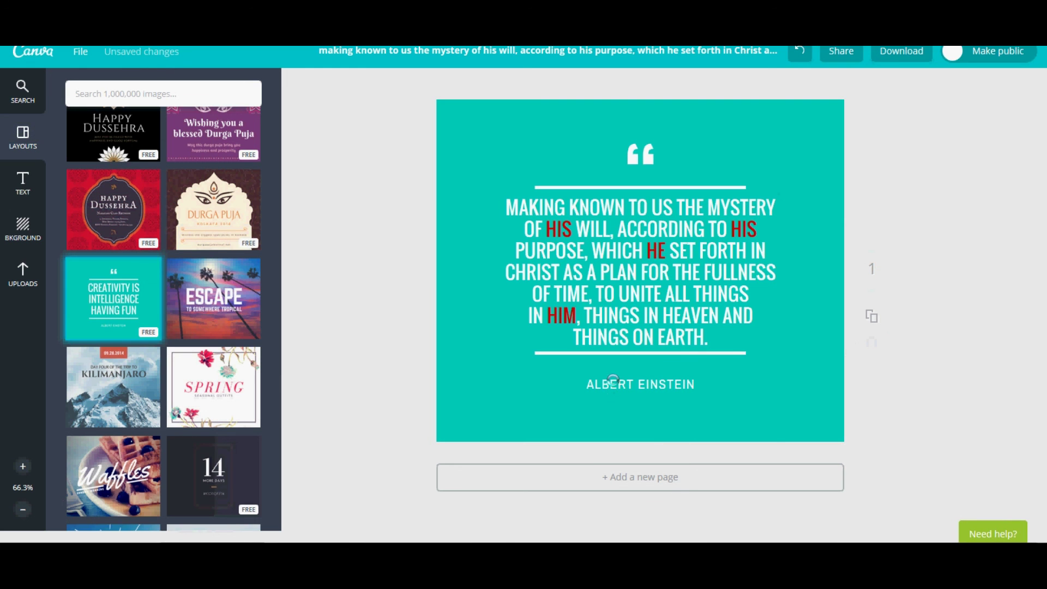
{"action": "left_click", "coordinate": [613, 382]}
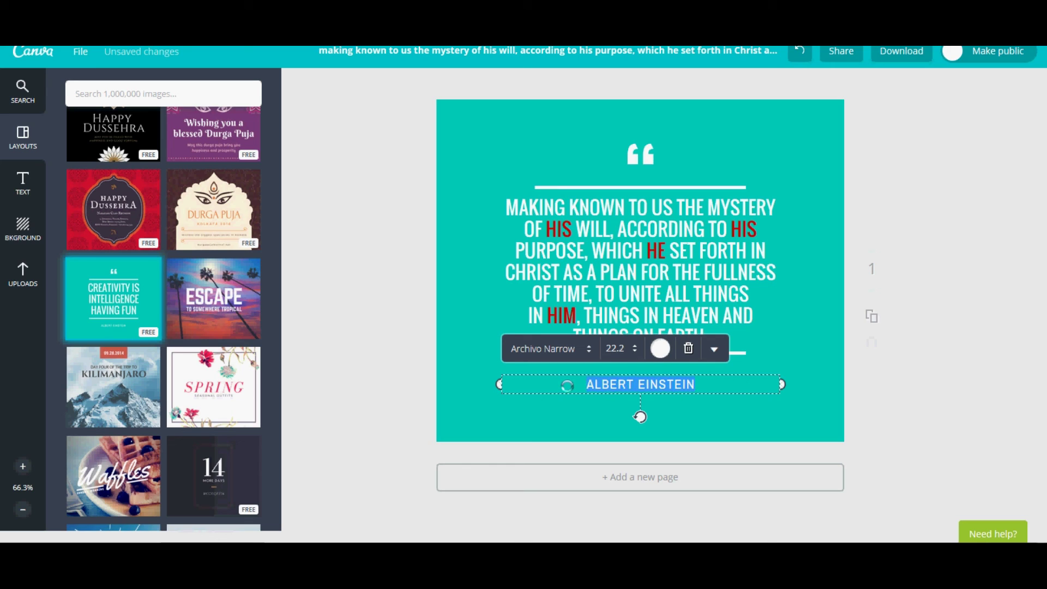
{"action": "type", "text": "EPHESIANS 1:9-10 ESV"}
{"action": "left_click", "coordinate": [907, 165]}
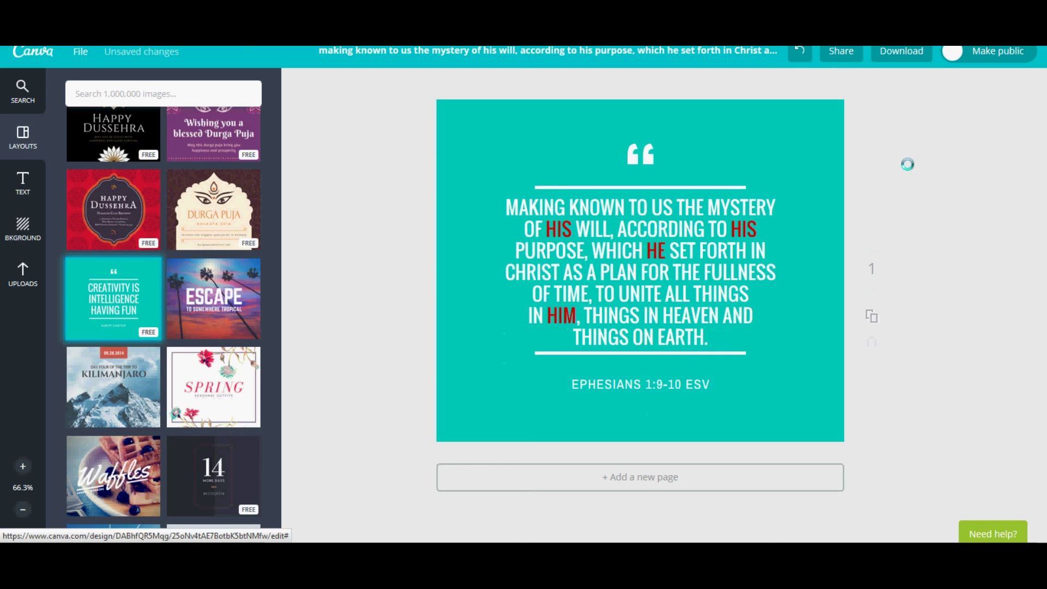
Color the quotation mark above the verse red
{"action": "left_click", "coordinate": [629, 153]}
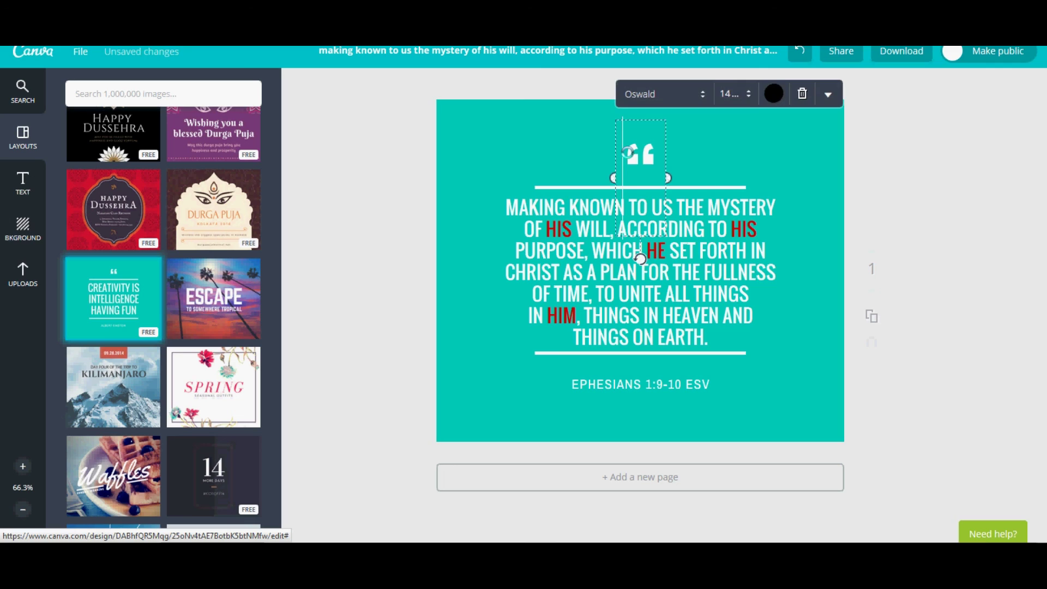
{"action": "left_click", "coordinate": [773, 94]}
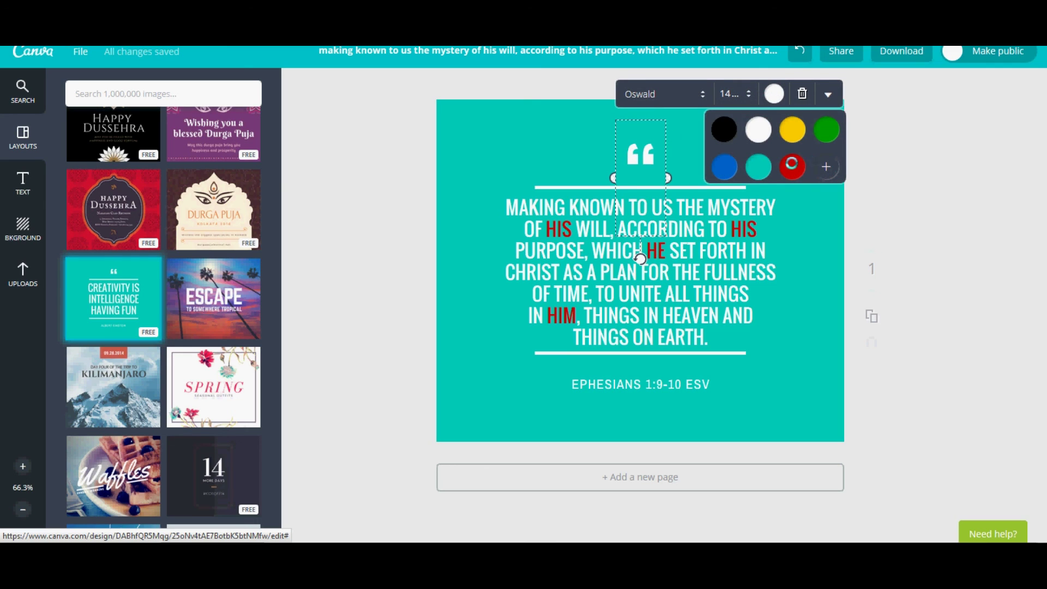
{"action": "left_click", "coordinate": [792, 167]}
{"action": "left_click", "coordinate": [943, 134]}
{"action": "left_click", "coordinate": [578, 188]}
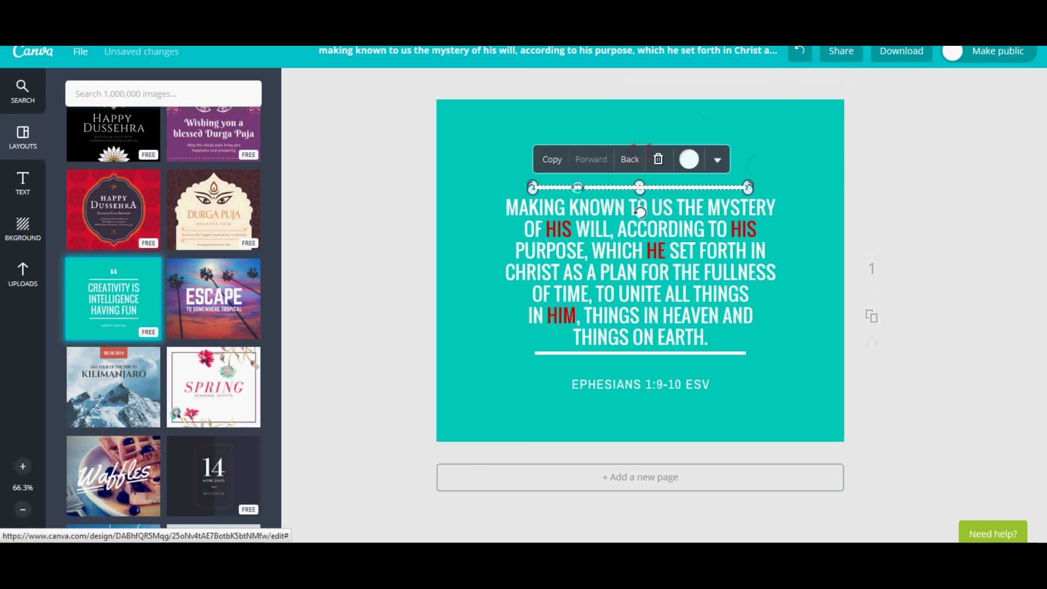
{"action": "left_click", "coordinate": [953, 149]}
Try the teal diagonal-striped background on the design and undo it
{"action": "left_click", "coordinate": [23, 228]}
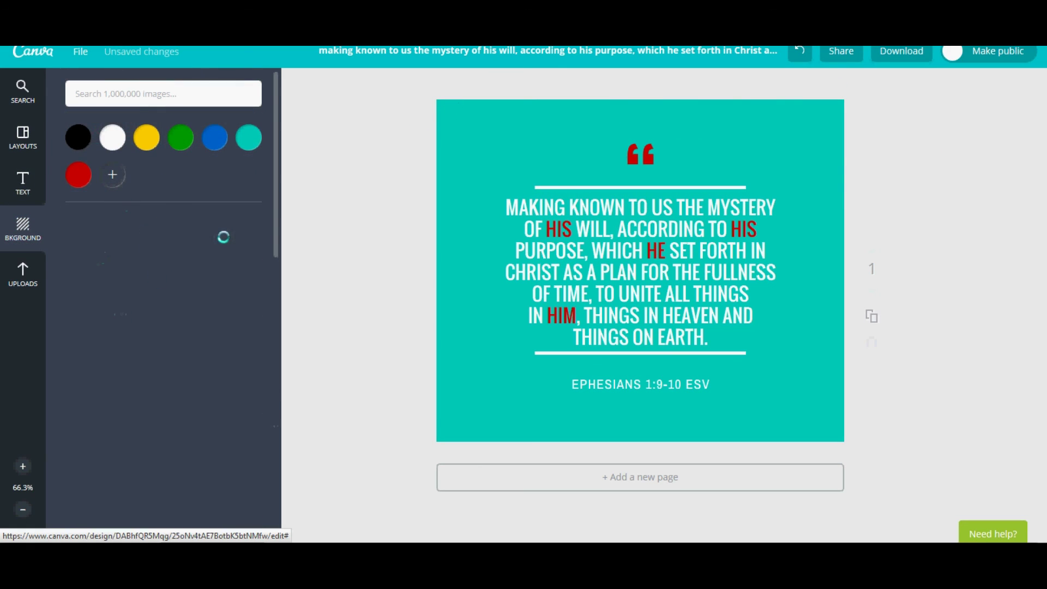
{"action": "left_click", "coordinate": [171, 321]}
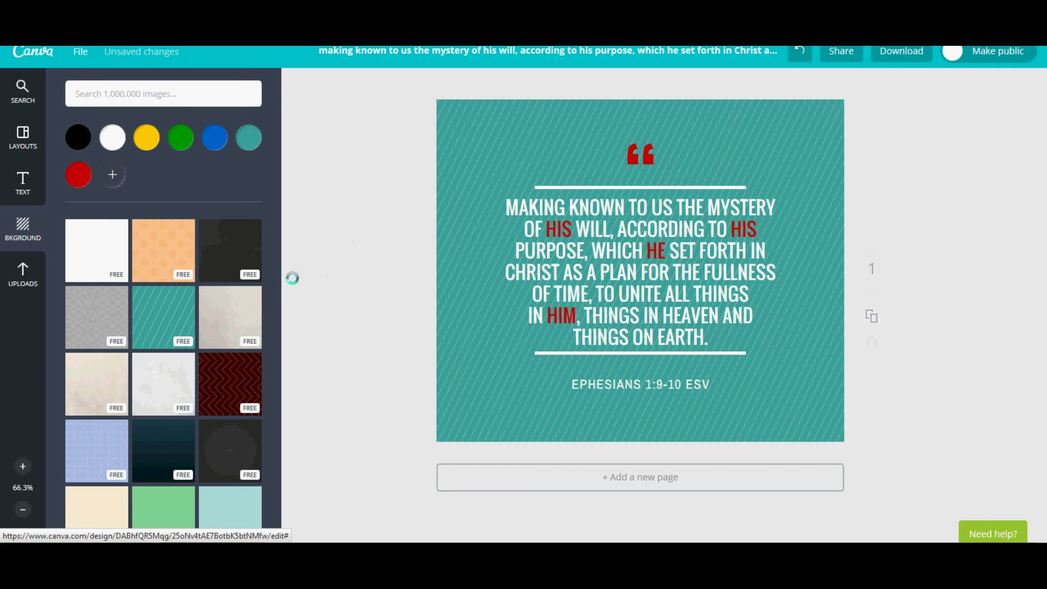
{"action": "left_click", "coordinate": [797, 52]}
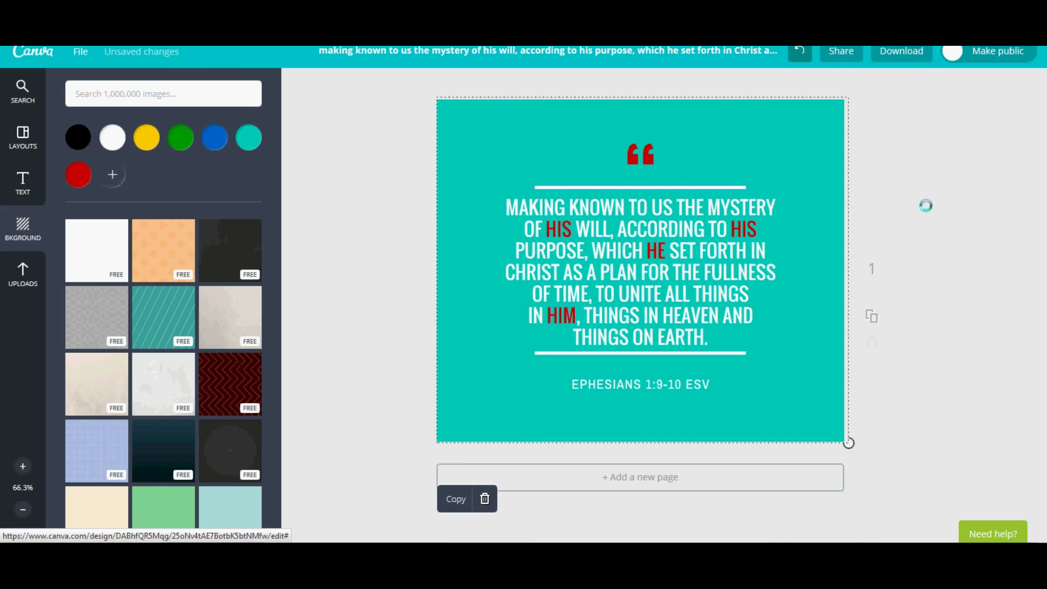
{"action": "left_click", "coordinate": [928, 204]}
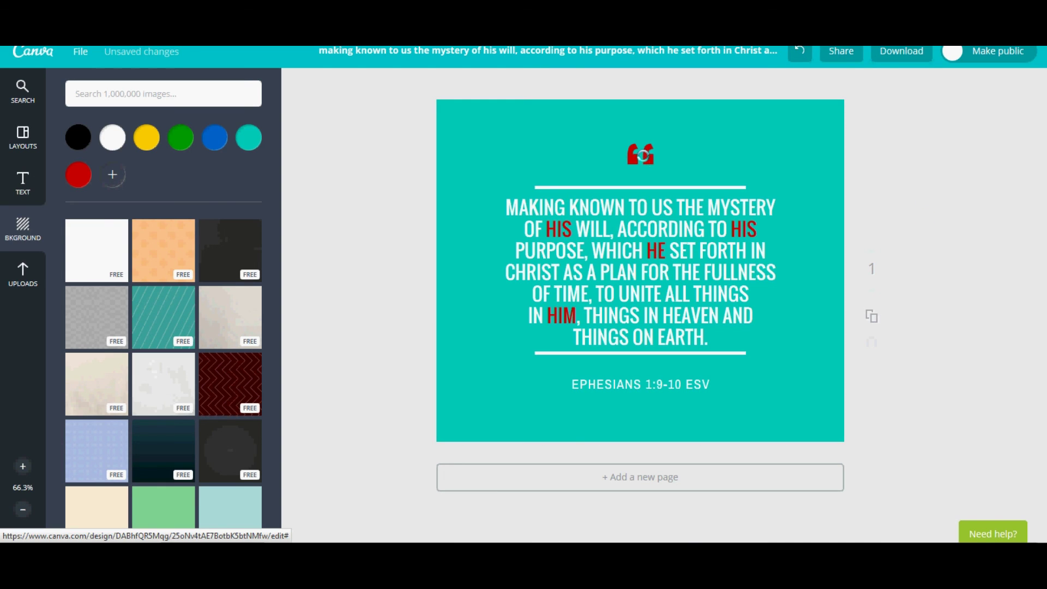
Color the quotation mark above the verse white
{"action": "left_click", "coordinate": [643, 153]}
{"action": "left_click", "coordinate": [774, 94]}
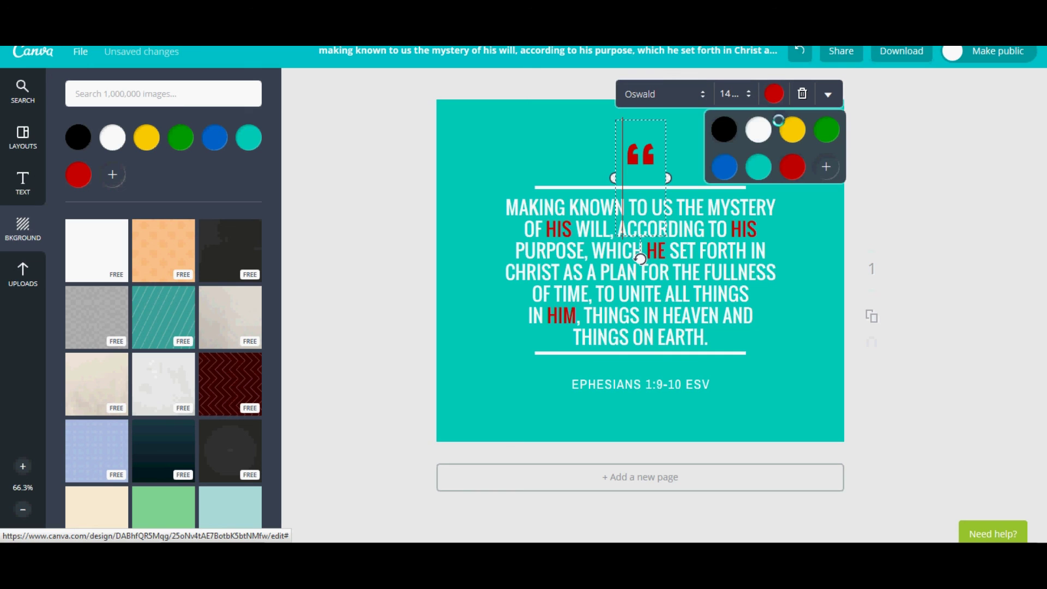
{"action": "left_click", "coordinate": [951, 82]}
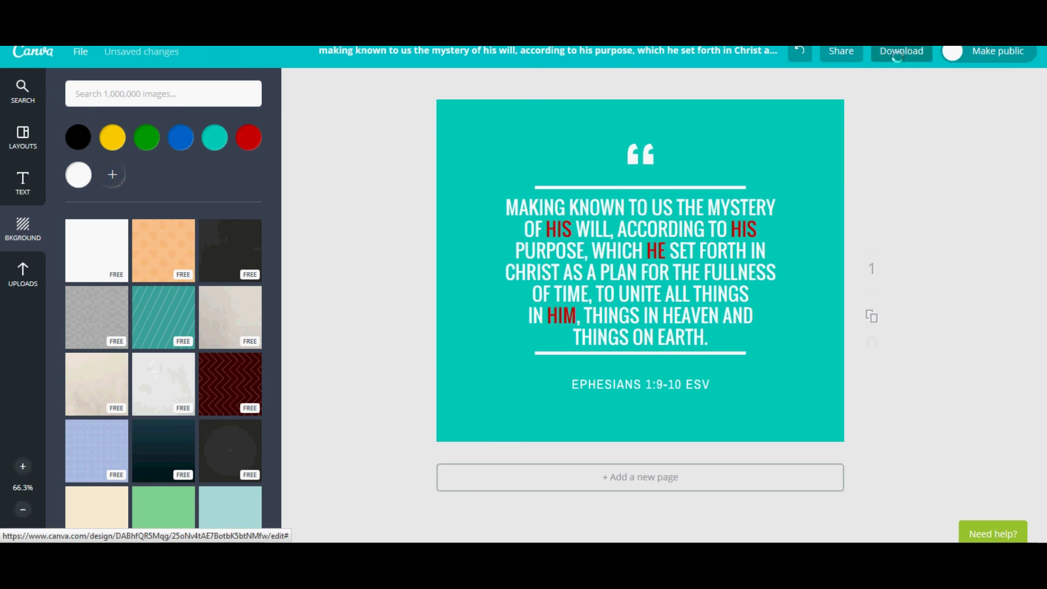
Look at the available download formats for the design and dismiss them
{"action": "left_click", "coordinate": [898, 55]}
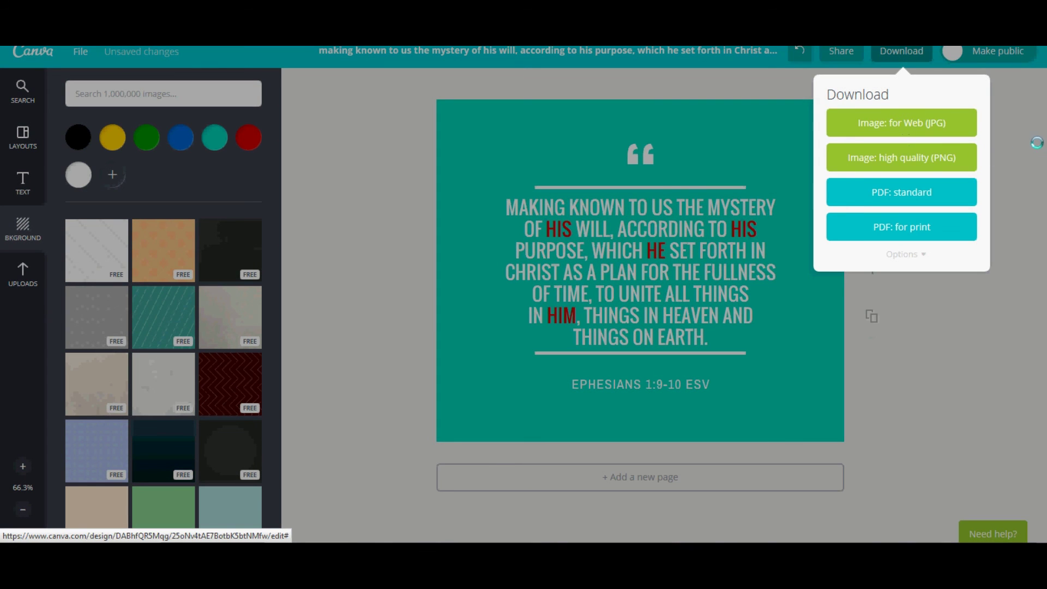
{"action": "left_click", "coordinate": [1036, 143]}
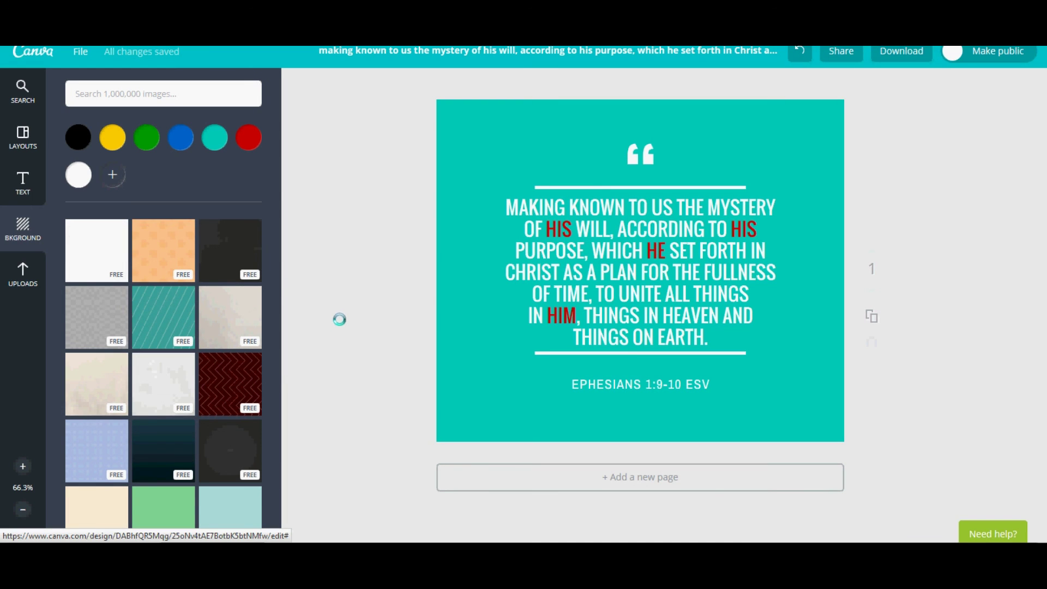
Leave the editor for the Canva home page and look through your own designs
{"action": "left_click", "coordinate": [22, 88]}
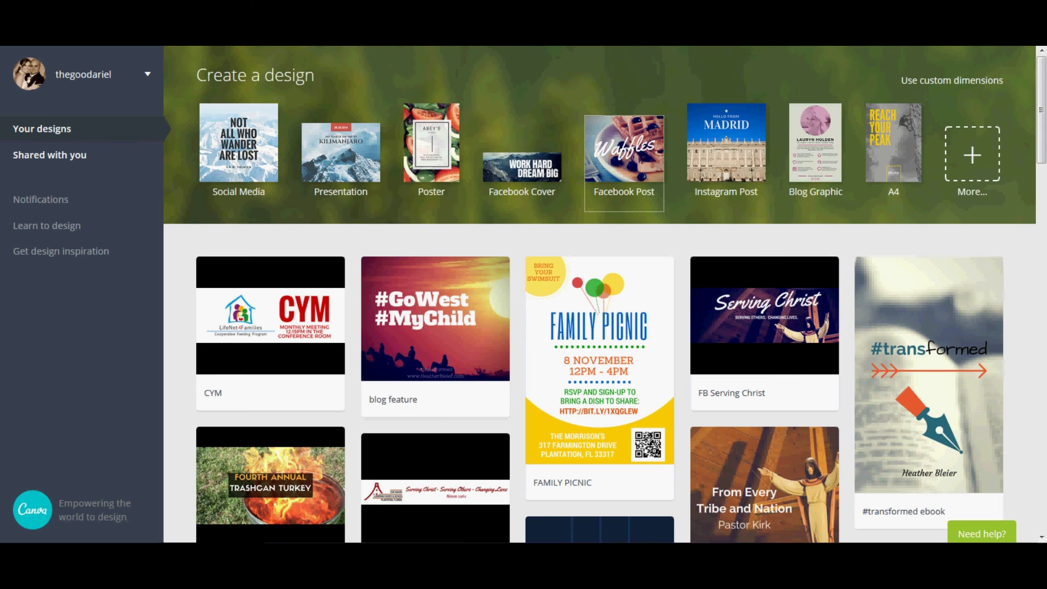
{"action": "scroll", "coordinate": [518, 295], "scroll_direction": "down", "scroll_amount": 7}
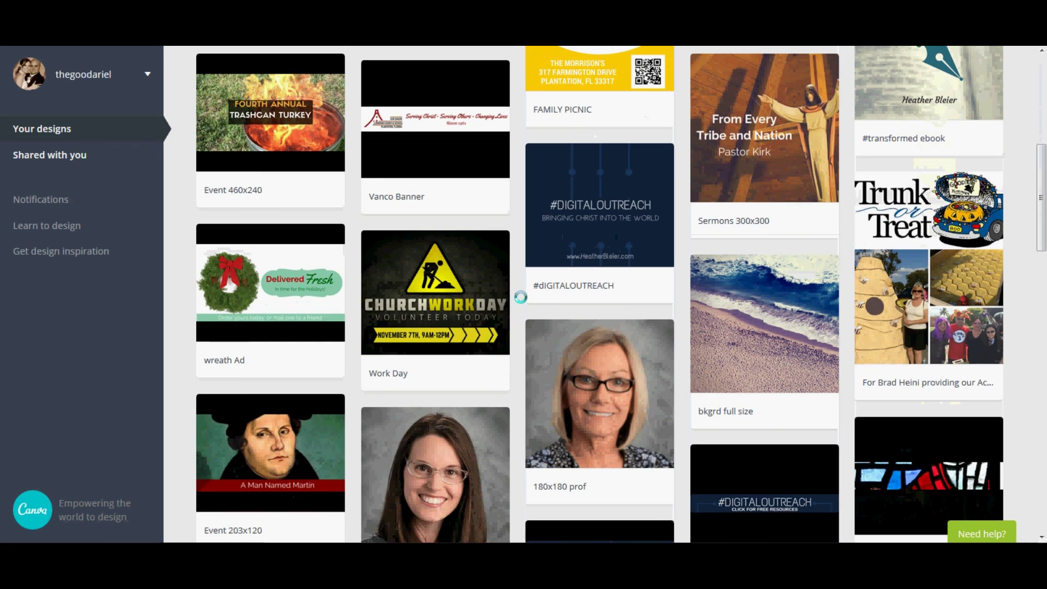
{"action": "scroll", "coordinate": [520, 297], "scroll_direction": "up", "scroll_amount": 7}
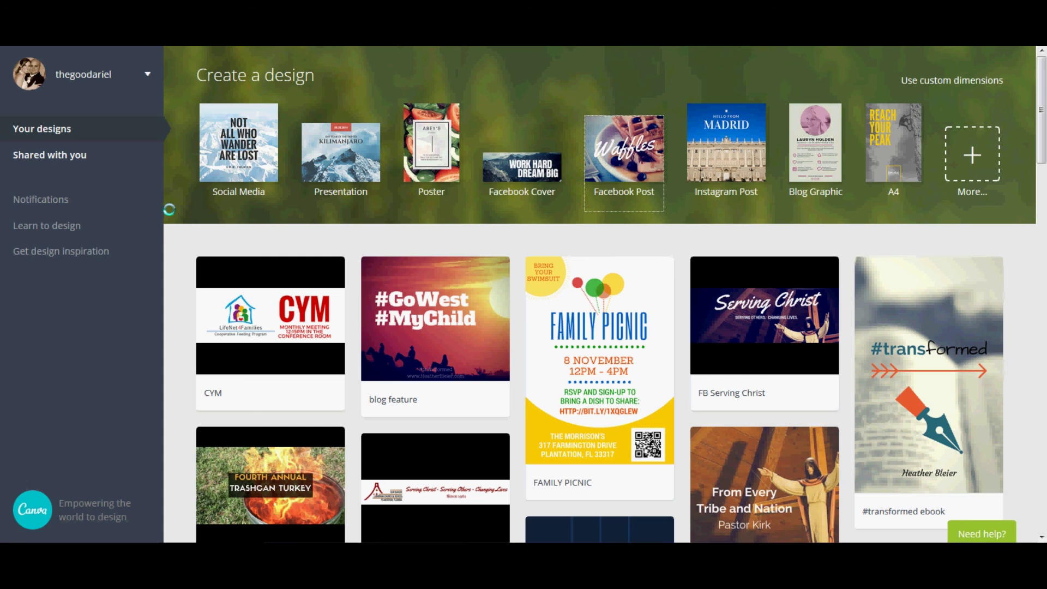
Browse the design inspiration stream of designs shared by other users
{"action": "left_click", "coordinate": [72, 252]}
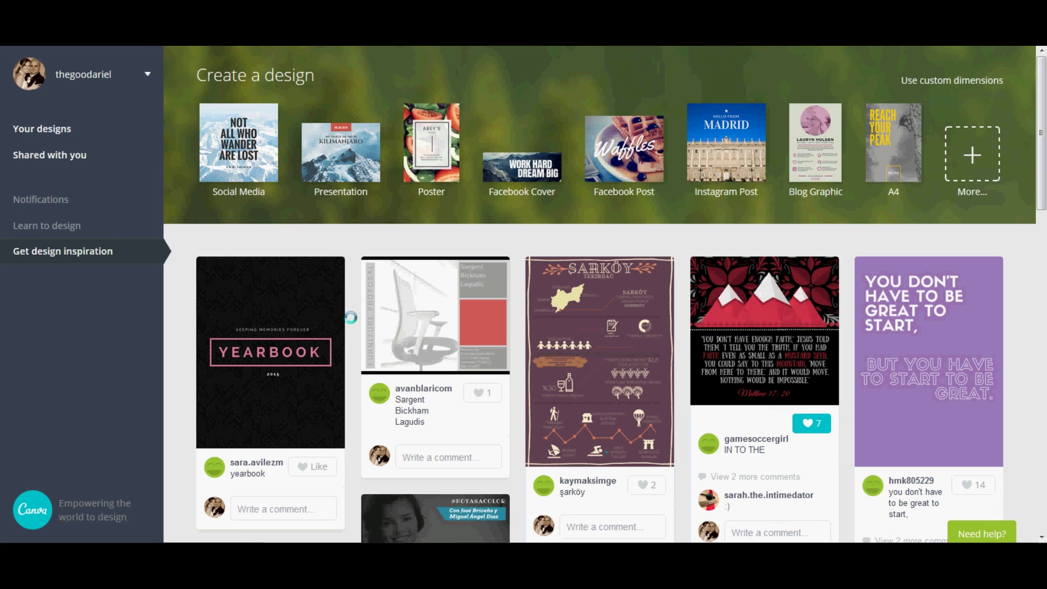
{"action": "scroll", "coordinate": [351, 319], "scroll_direction": "down", "scroll_amount": 4}
{"action": "scroll", "coordinate": [351, 322], "scroll_direction": "up", "scroll_amount": 4}
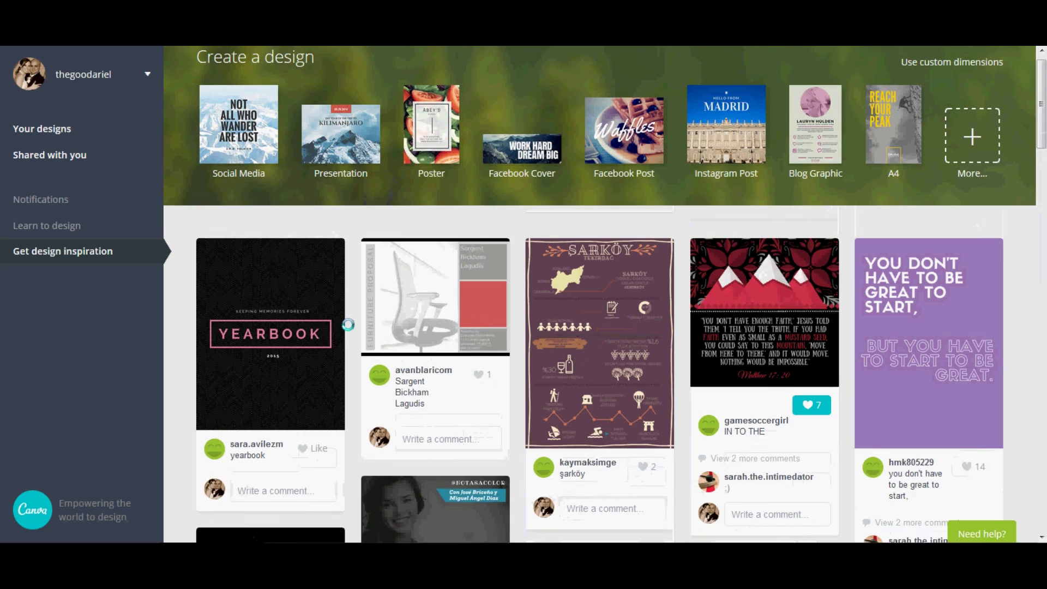
{"action": "scroll", "coordinate": [350, 323], "scroll_direction": "down", "scroll_amount": 1}
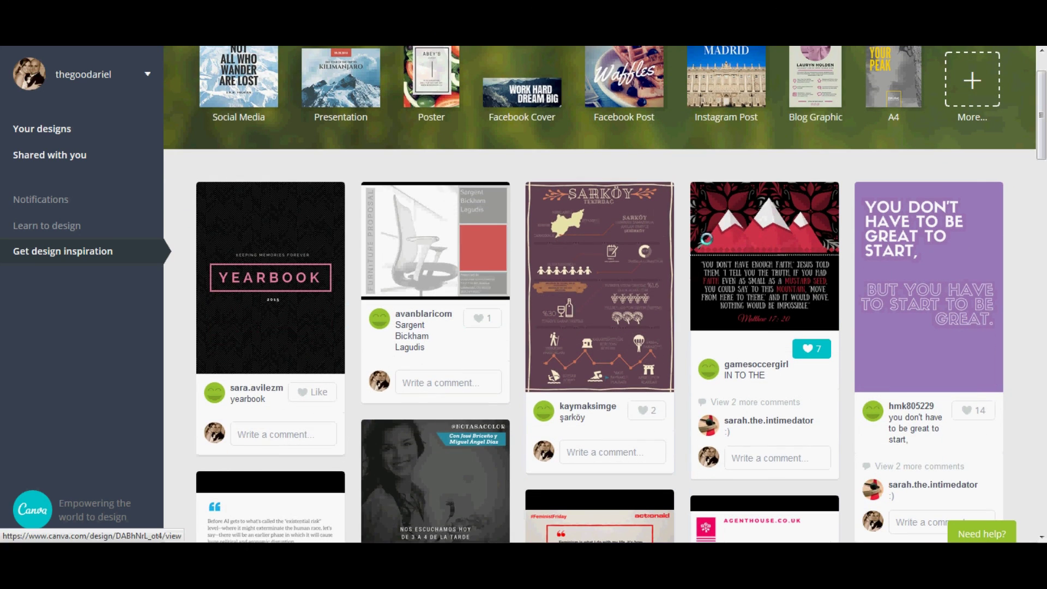
View the Matthew 17:20 mountain design enlarged with its comments, close it and return to your own designs
{"action": "left_click", "coordinate": [752, 282]}
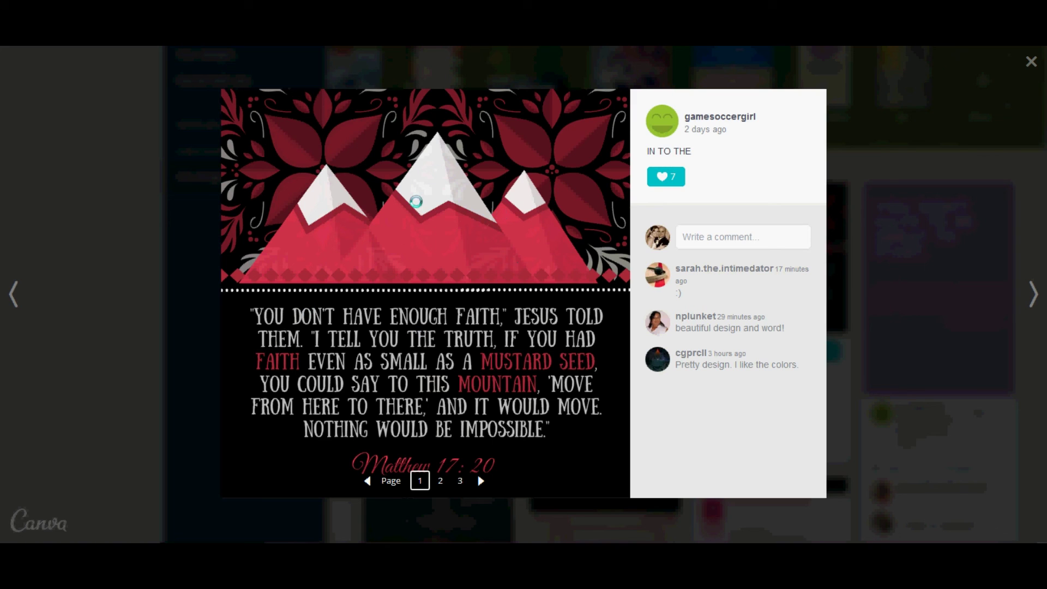
{"action": "right_click", "coordinate": [416, 202]}
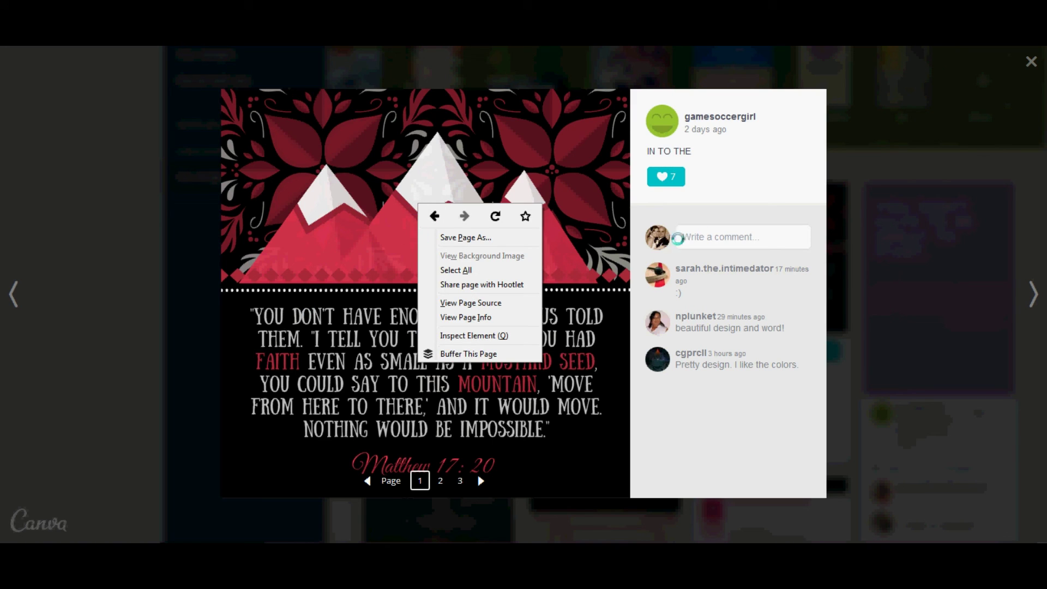
{"action": "left_click", "coordinate": [708, 235]}
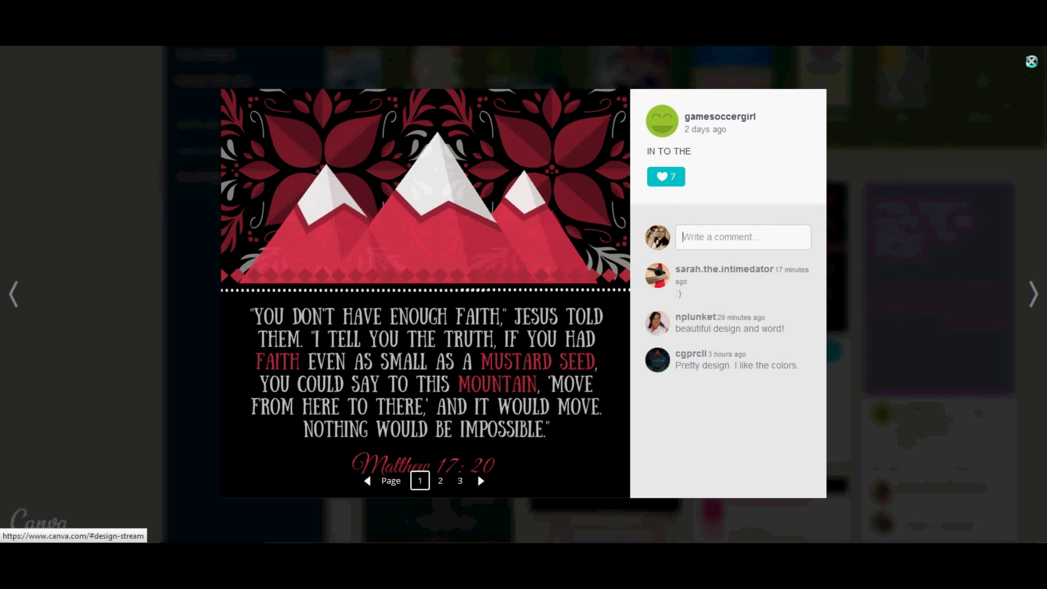
{"action": "left_click", "coordinate": [1032, 61]}
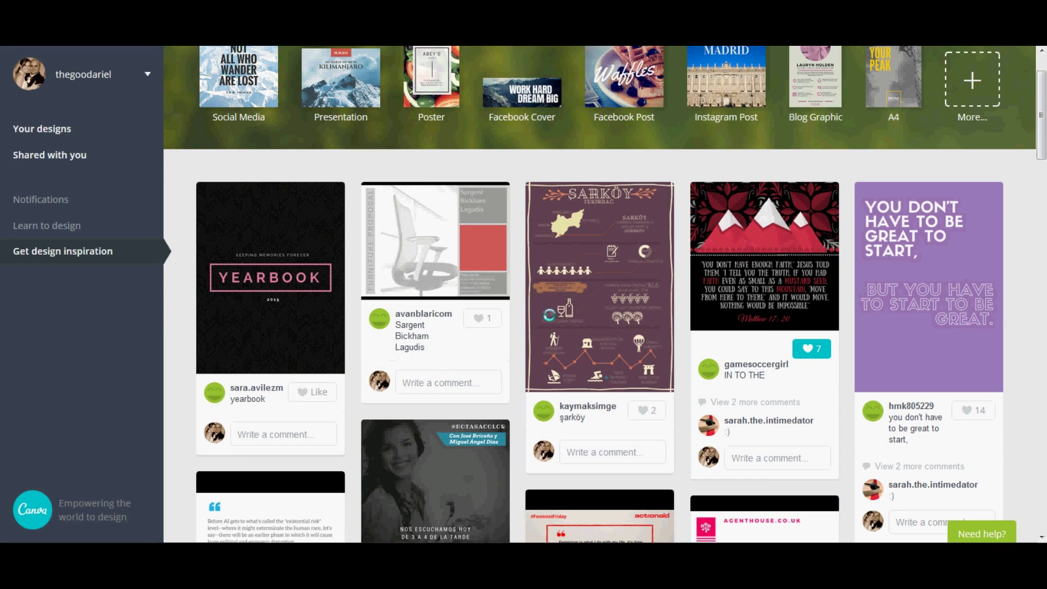
{"action": "scroll", "coordinate": [1013, 112], "scroll_direction": "up", "scroll_amount": 1}
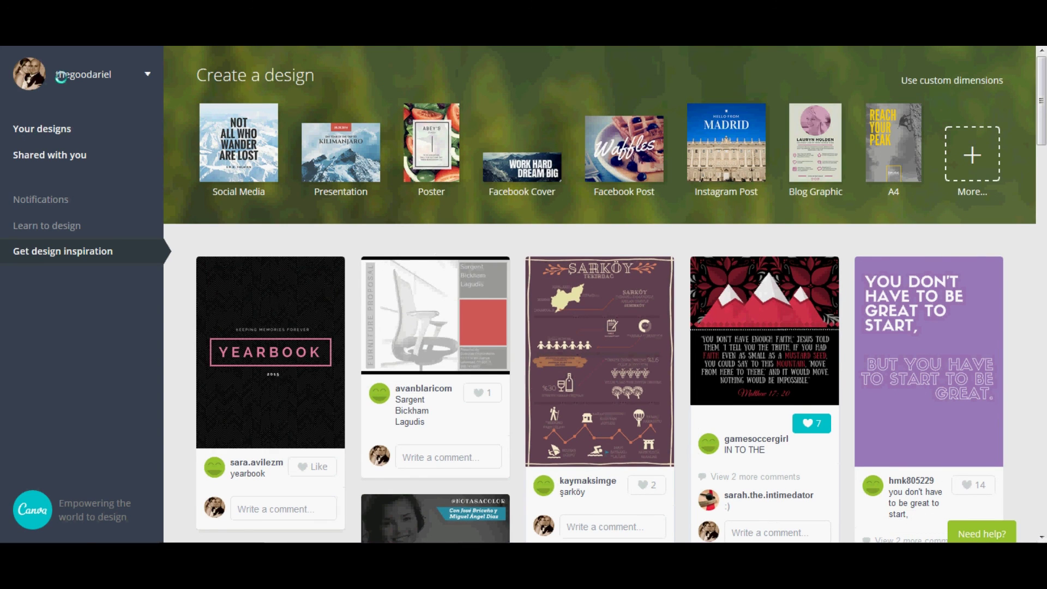
{"action": "left_click", "coordinate": [32, 126]}
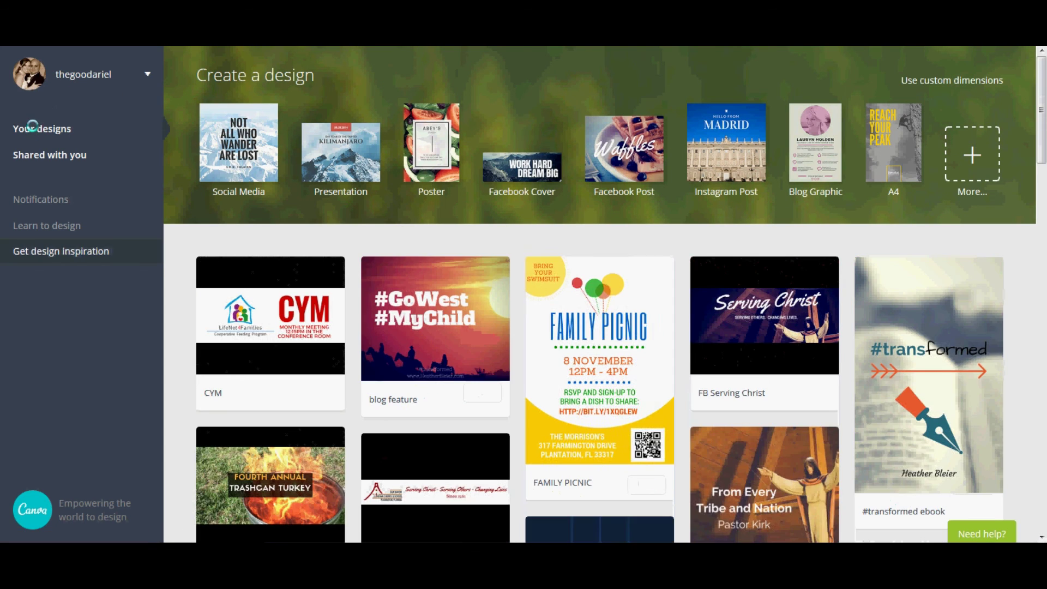